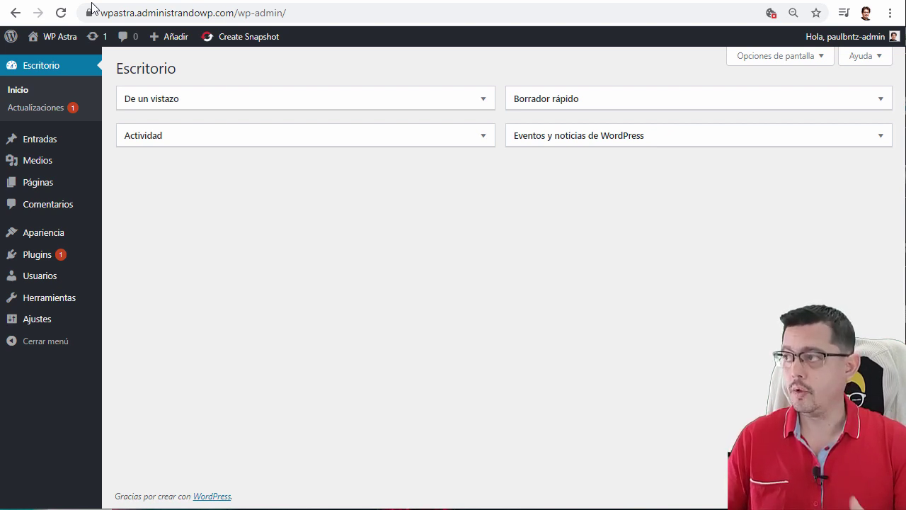
Visit the WP Astra site's front end, review its default home page down to the footer, and return to the WordPress dashboard.
{"action": "mouse_move", "coordinate": [57, 40]}
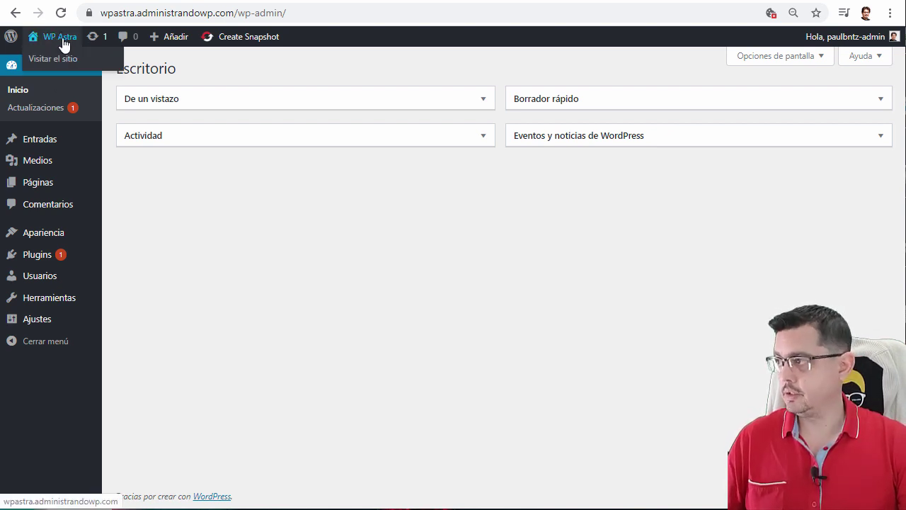
{"action": "left_click", "coordinate": [56, 63]}
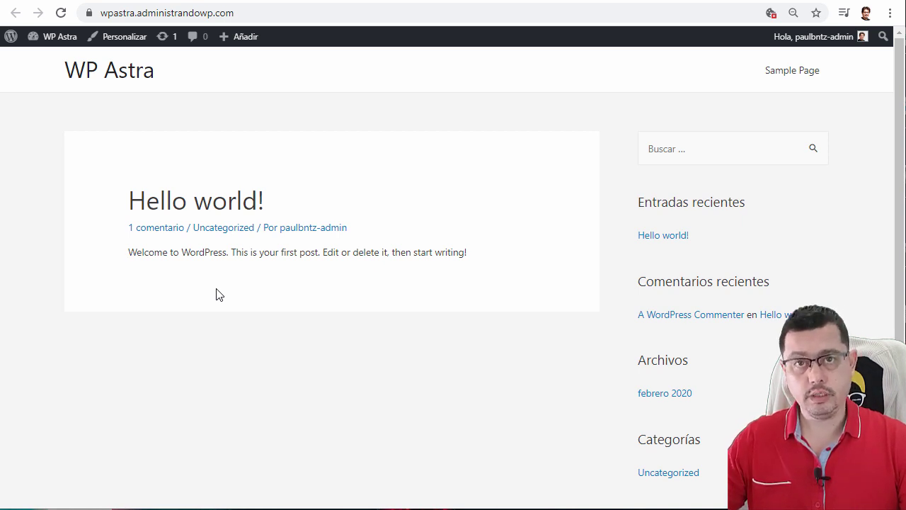
{"action": "scroll", "coordinate": [217, 296], "scroll_direction": "down", "scroll_amount": 4}
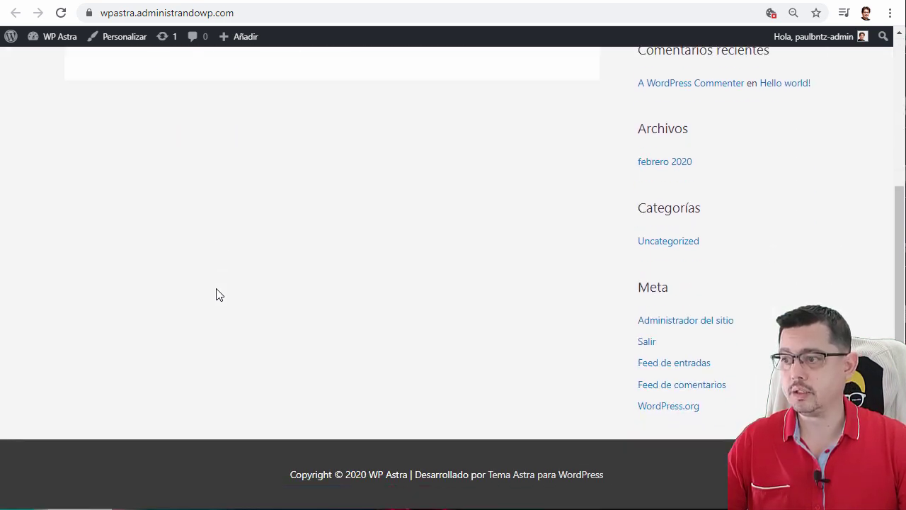
{"action": "scroll", "coordinate": [216, 296], "scroll_direction": "up", "scroll_amount": 4}
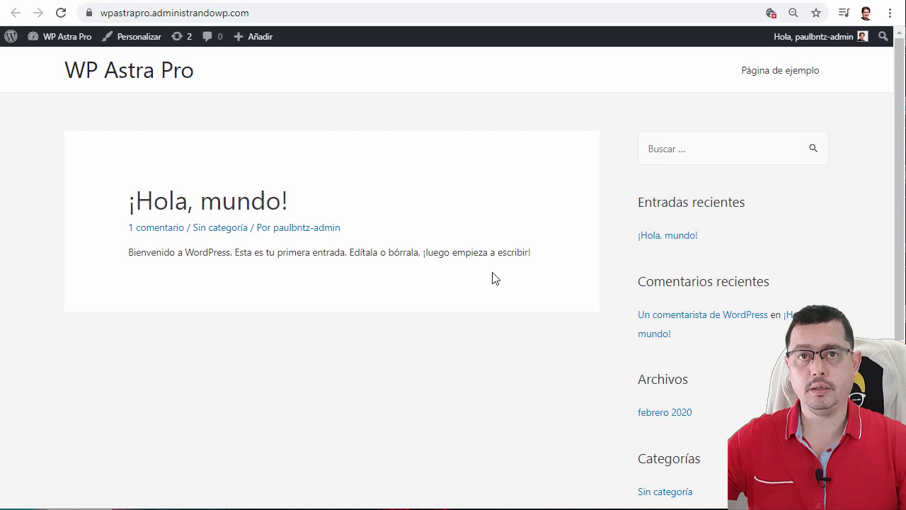
{"action": "left_click", "coordinate": [48, 1]}
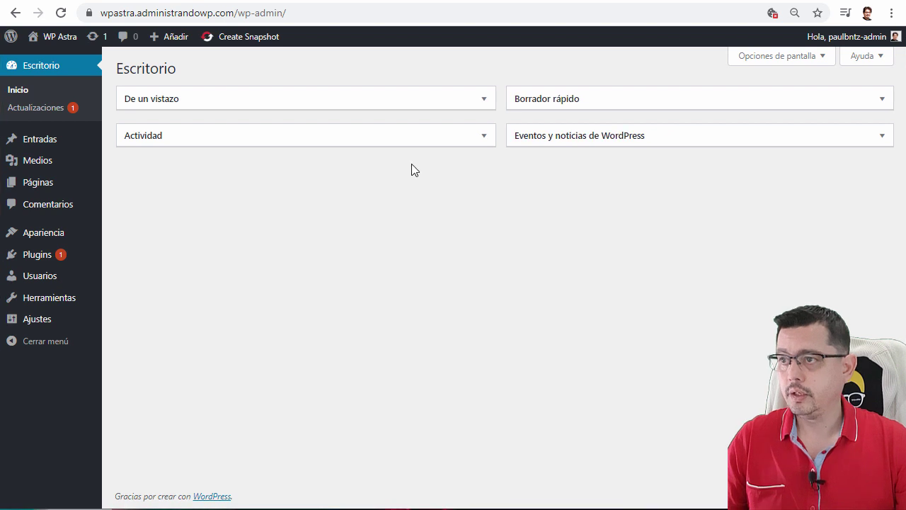
Browse Astra's Starter Templates for Beaver Builder and open the Nutritionist template.
{"action": "mouse_move", "coordinate": [58, 232]}
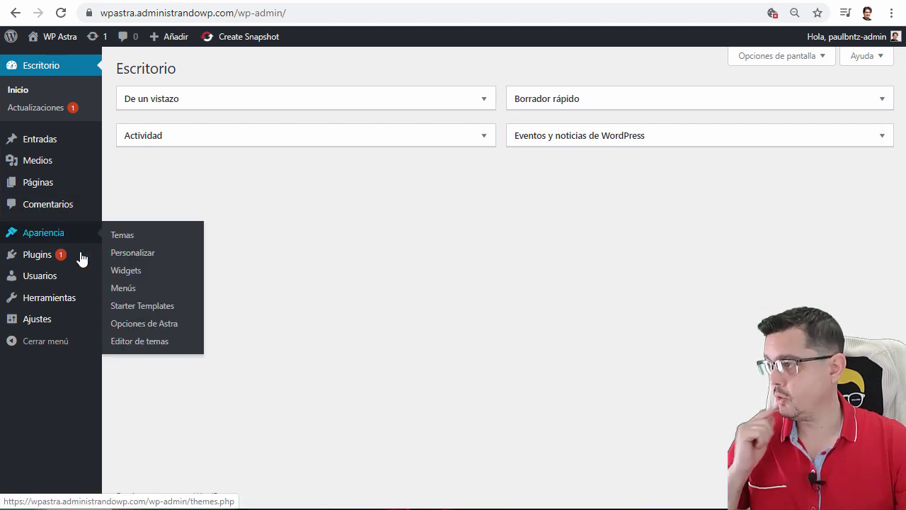
{"action": "left_click", "coordinate": [140, 305]}
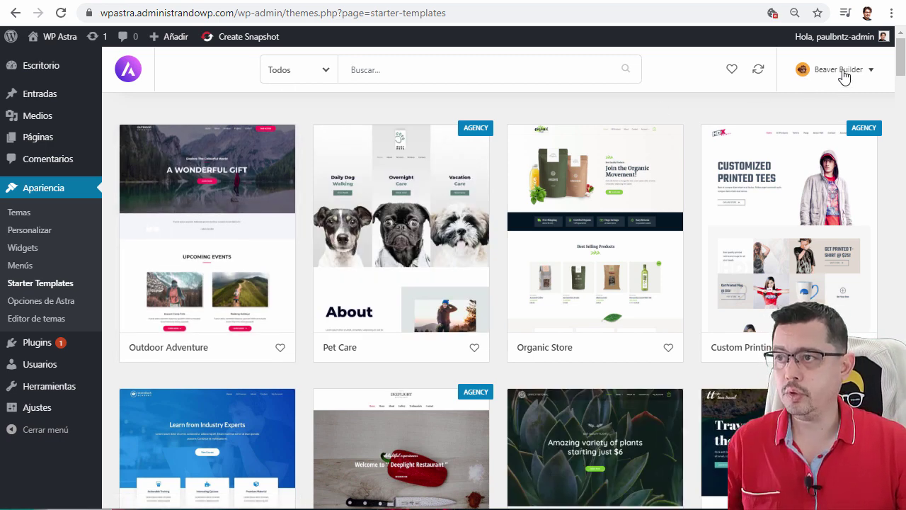
{"action": "scroll", "coordinate": [518, 249], "scroll_direction": "down", "scroll_amount": 4}
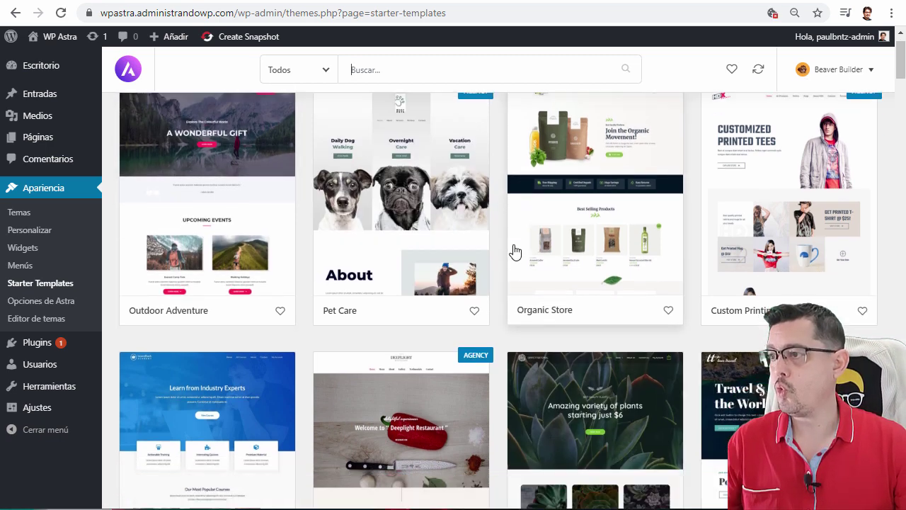
{"action": "scroll", "coordinate": [513, 250], "scroll_direction": "down", "scroll_amount": 3}
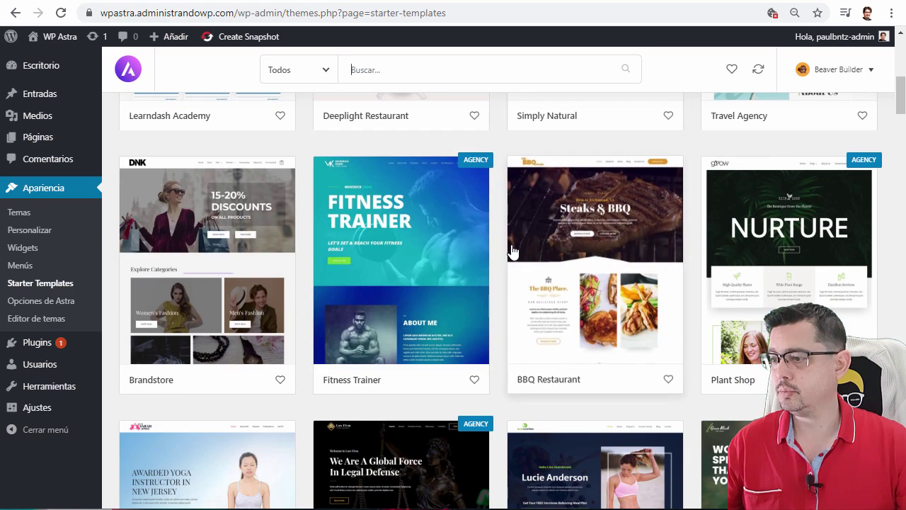
{"action": "scroll", "coordinate": [513, 250], "scroll_direction": "down", "scroll_amount": 2}
{"action": "scroll", "coordinate": [545, 421], "scroll_direction": "down", "scroll_amount": 1}
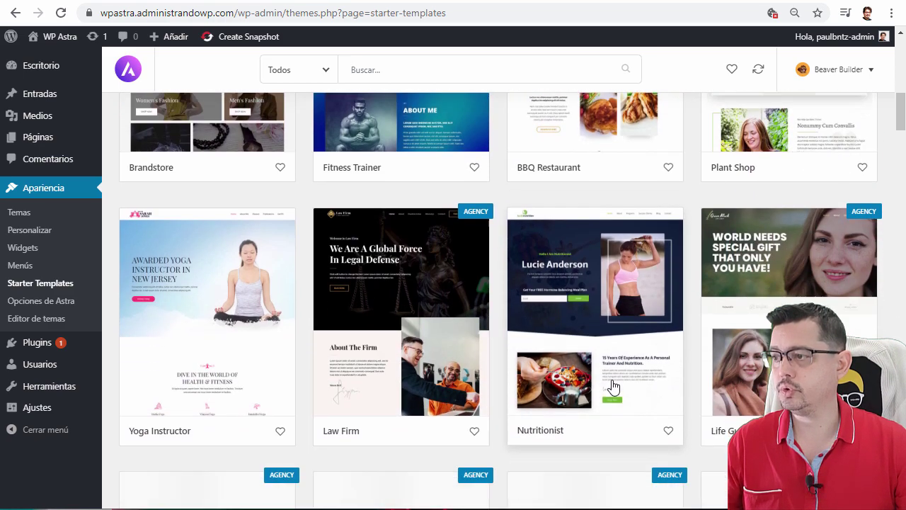
{"action": "left_click", "coordinate": [582, 320]}
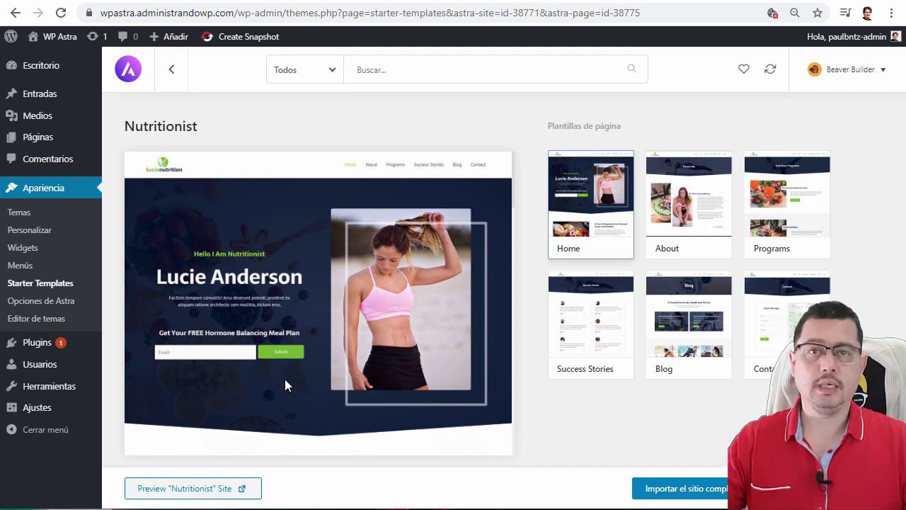
Import the complete Nutritionist site, including customizer settings, widgets, required plugins and content, without deleting the previously imported site.
{"action": "left_click", "coordinate": [677, 487]}
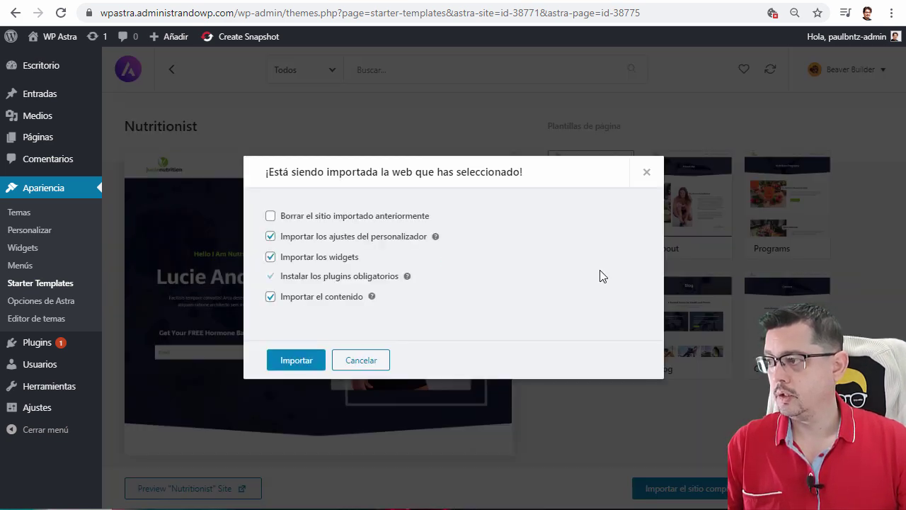
{"action": "left_click", "coordinate": [292, 363]}
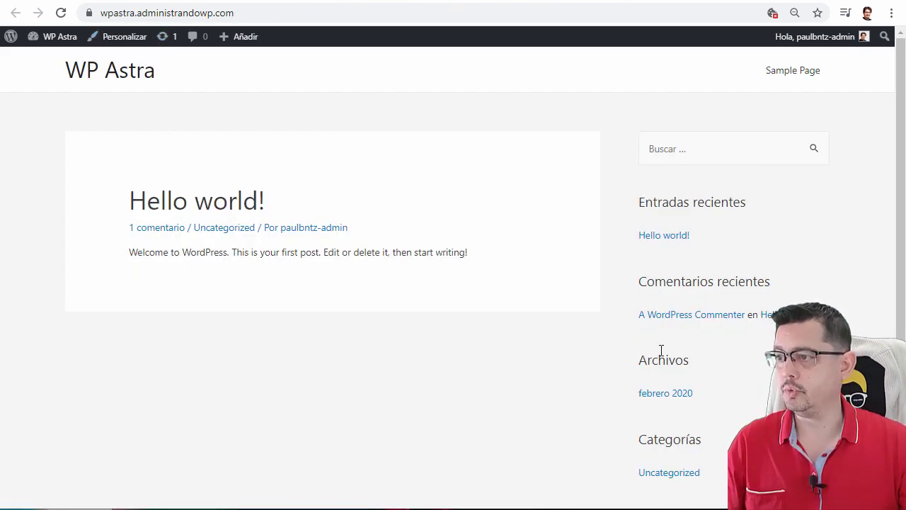
{"action": "scroll", "coordinate": [547, 346], "scroll_direction": "down", "scroll_amount": 3}
{"action": "left_click", "coordinate": [77, 0]}
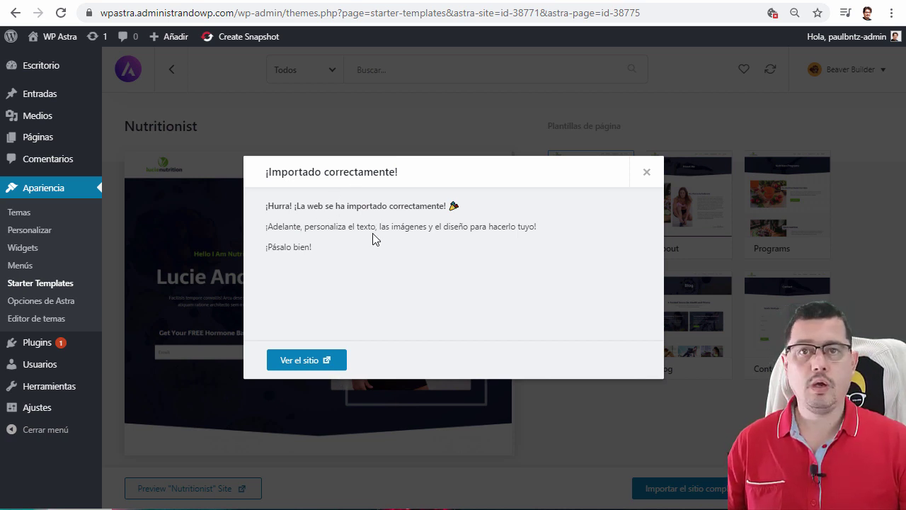
View the imported site and review its home page from the header down to the footer.
{"action": "left_click", "coordinate": [296, 364]}
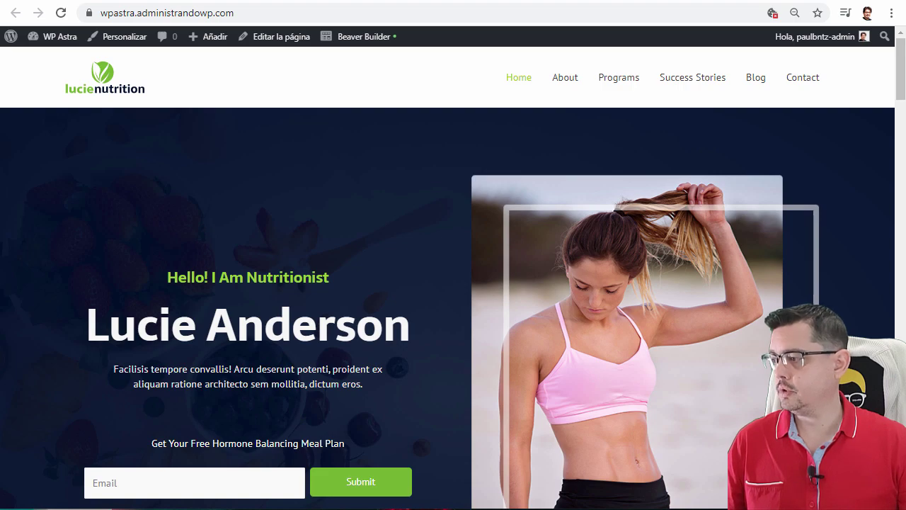
{"action": "scroll", "coordinate": [304, 184], "scroll_direction": "down", "scroll_amount": 20}
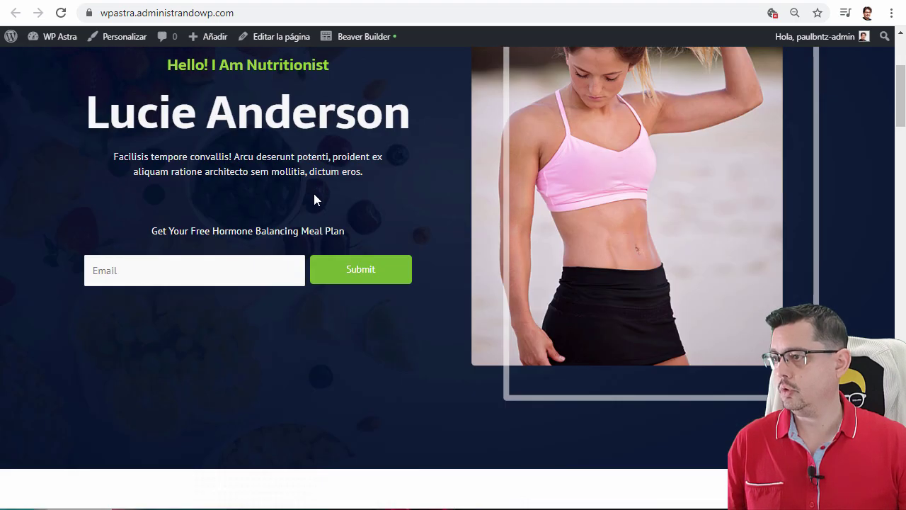
{"action": "scroll", "coordinate": [359, 235], "scroll_direction": "down", "scroll_amount": 12}
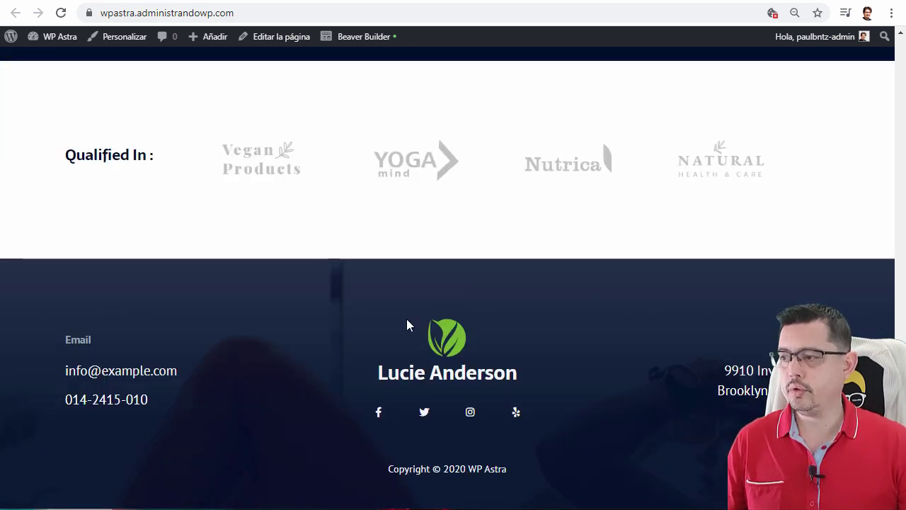
{"action": "scroll", "coordinate": [518, 300], "scroll_direction": "up", "scroll_amount": 20}
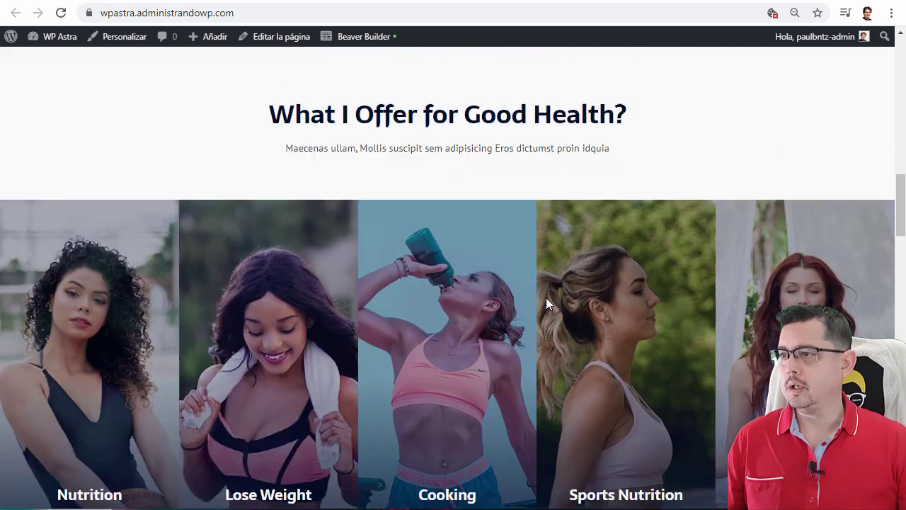
{"action": "scroll", "coordinate": [546, 298], "scroll_direction": "up", "scroll_amount": 10}
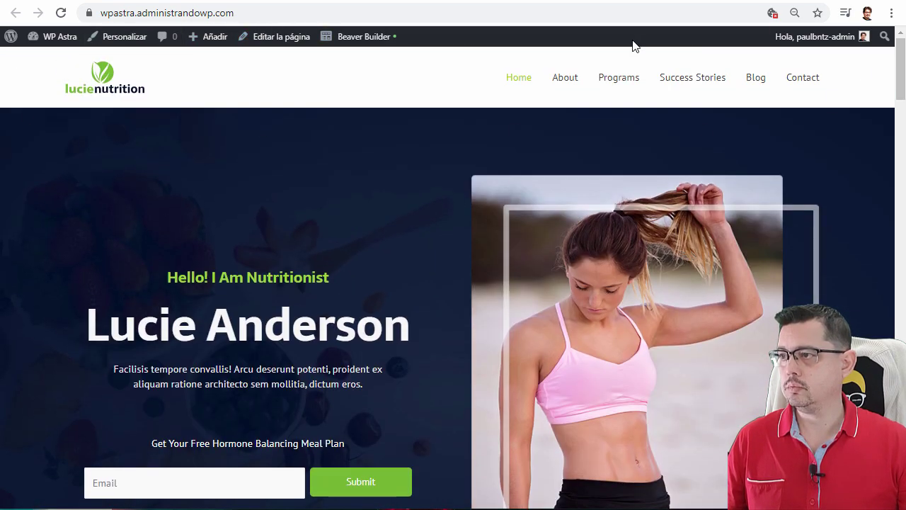
Open the imported site's Blog page and look through its featured posts and post grid.
{"action": "left_click", "coordinate": [755, 79]}
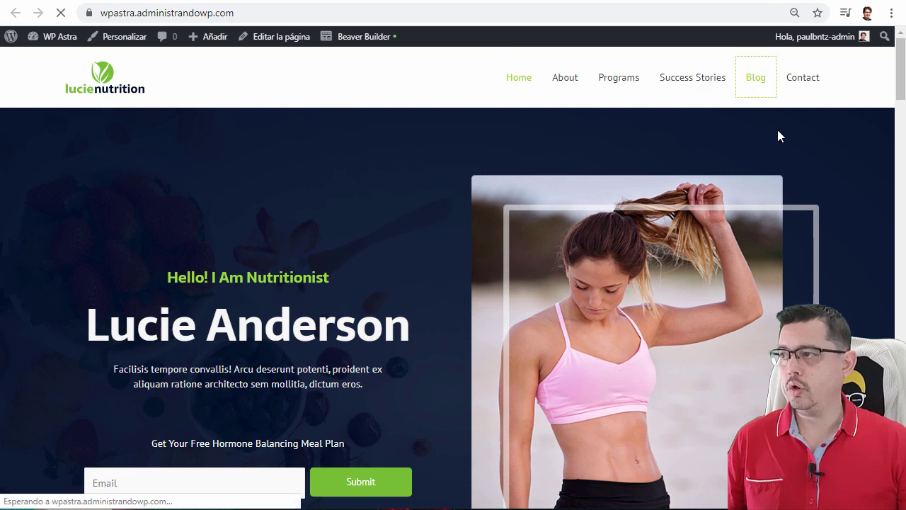
{"action": "scroll", "coordinate": [376, 150], "scroll_direction": "down", "scroll_amount": 6}
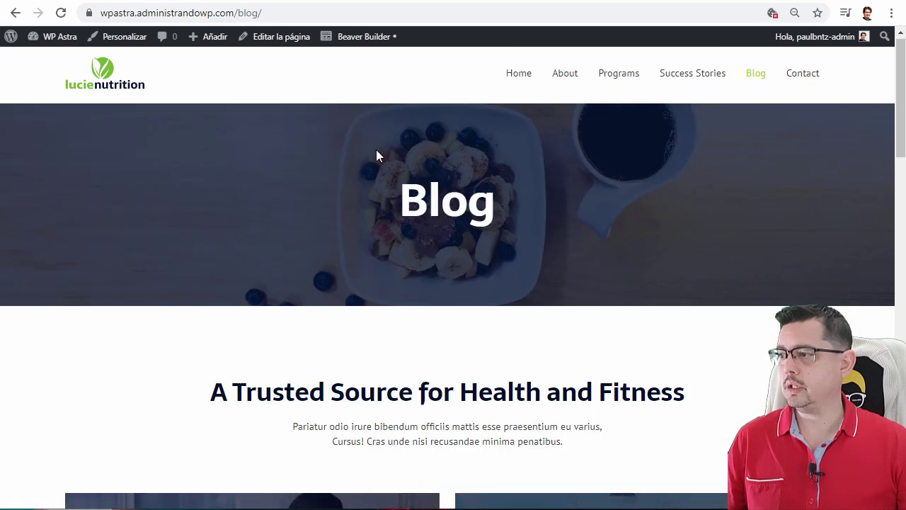
{"action": "scroll", "coordinate": [376, 150], "scroll_direction": "down", "scroll_amount": 8}
{"action": "scroll", "coordinate": [376, 150], "scroll_direction": "up", "scroll_amount": 12}
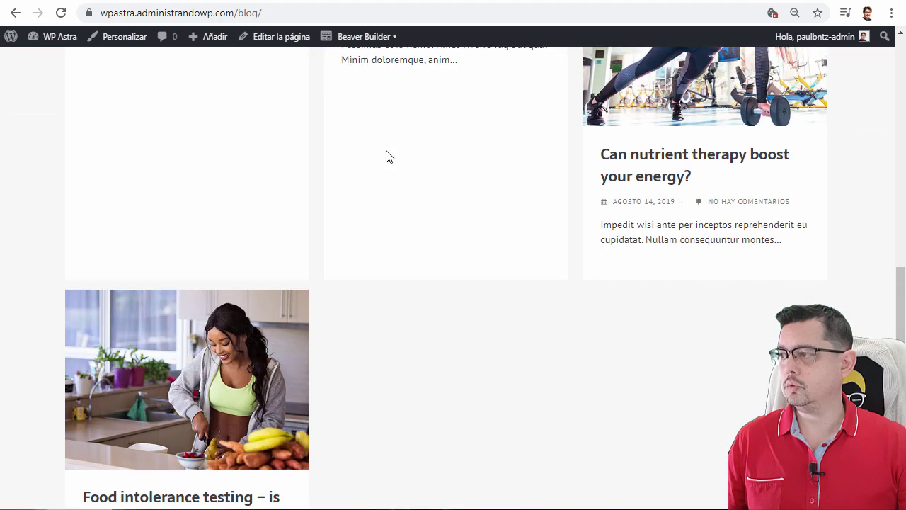
{"action": "scroll", "coordinate": [386, 157], "scroll_direction": "down", "scroll_amount": 5}
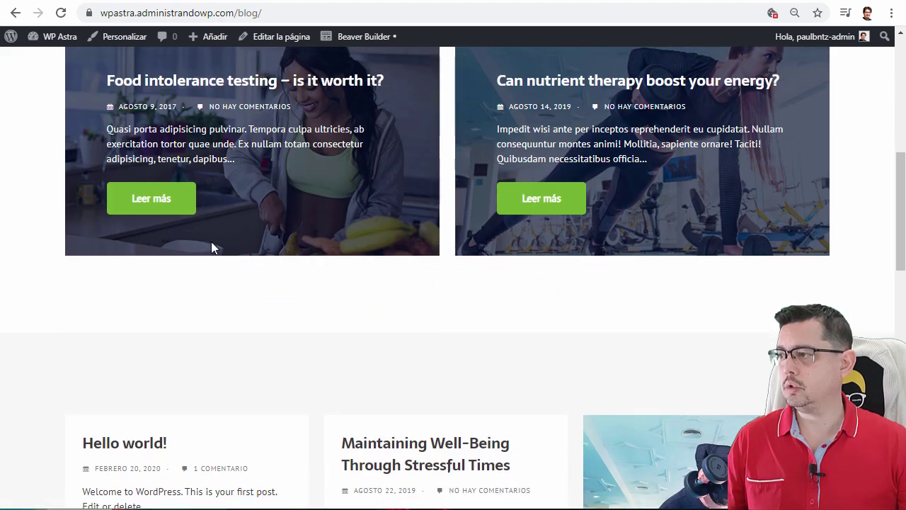
Open the blog post "Food intolerance testing – is it worth it?" and review its content and comment form.
{"action": "left_click", "coordinate": [181, 202]}
{"action": "scroll", "coordinate": [605, 173], "scroll_direction": "down", "scroll_amount": 5}
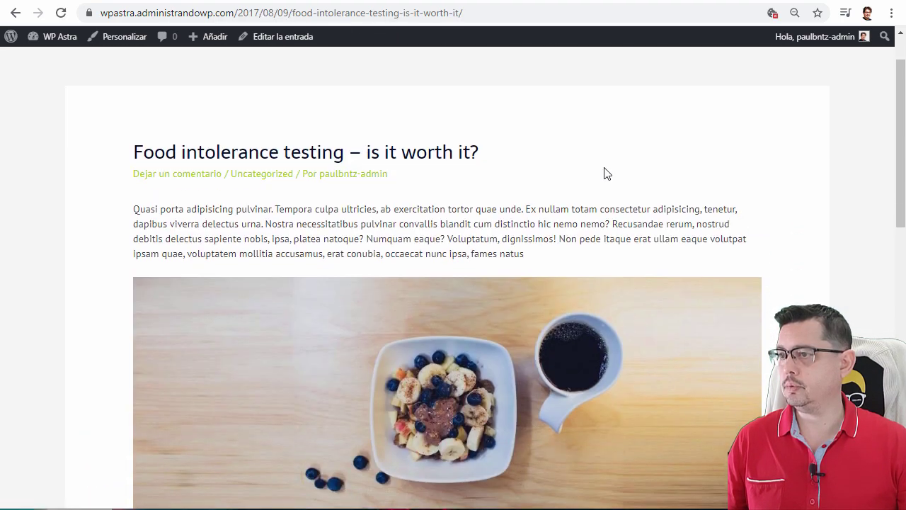
{"action": "scroll", "coordinate": [605, 176], "scroll_direction": "down", "scroll_amount": 5}
{"action": "scroll", "coordinate": [606, 176], "scroll_direction": "up", "scroll_amount": 8}
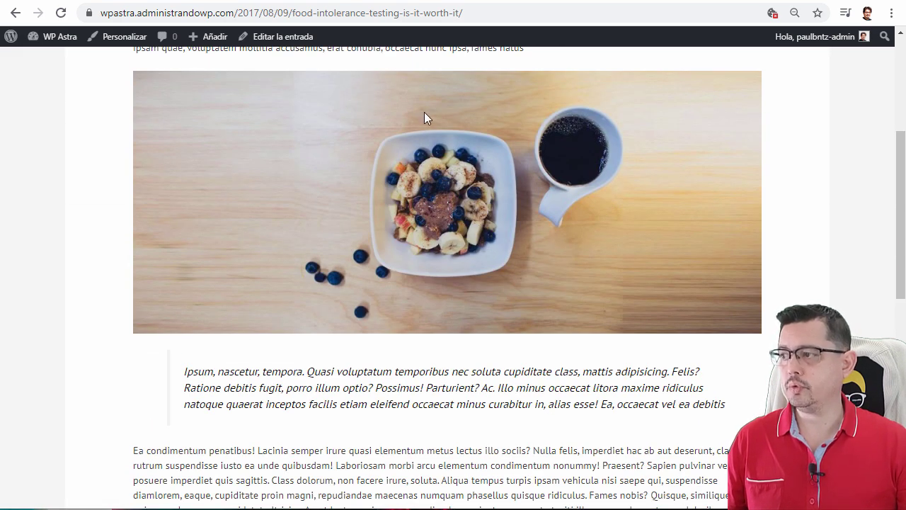
{"action": "scroll", "coordinate": [376, 152], "scroll_direction": "down", "scroll_amount": 1}
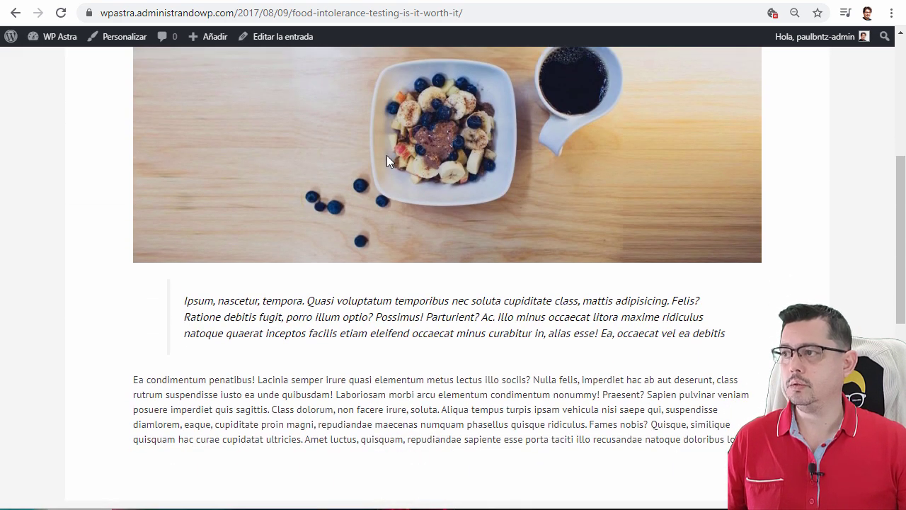
{"action": "scroll", "coordinate": [423, 164], "scroll_direction": "down", "scroll_amount": 6}
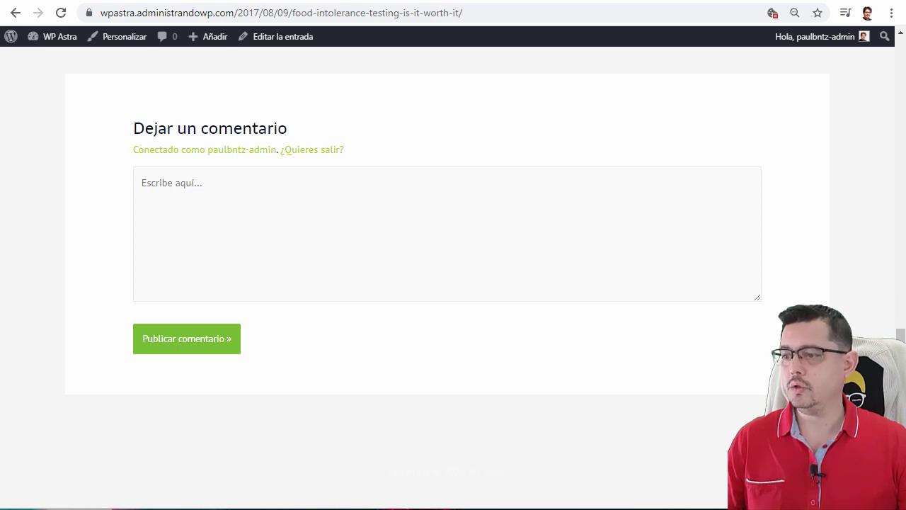
{"action": "scroll", "coordinate": [730, 408], "scroll_direction": "up", "scroll_amount": 10}
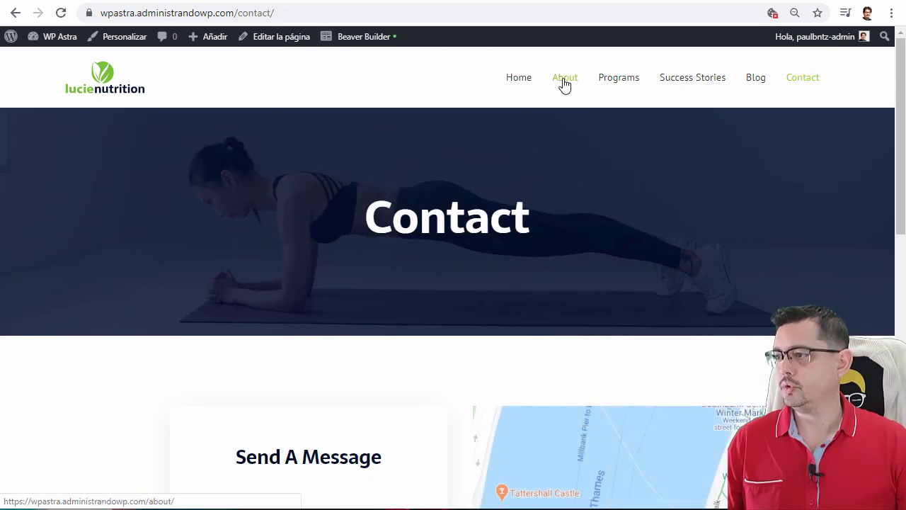
Open the About page and review its sections down to the footer.
{"action": "left_click", "coordinate": [564, 79]}
{"action": "scroll", "coordinate": [591, 200], "scroll_direction": "down", "scroll_amount": 6}
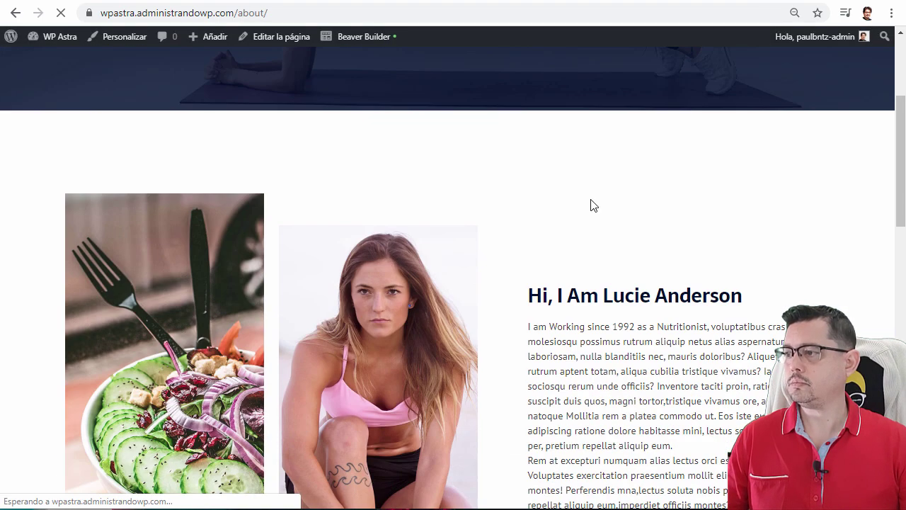
{"action": "scroll", "coordinate": [595, 205], "scroll_direction": "down", "scroll_amount": 10}
{"action": "scroll", "coordinate": [601, 208], "scroll_direction": "up", "scroll_amount": 12}
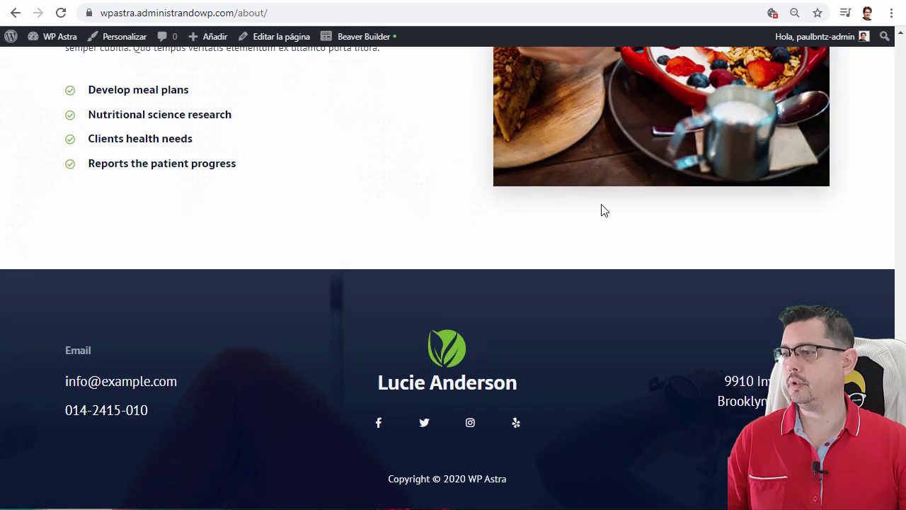
{"action": "scroll", "coordinate": [608, 205], "scroll_direction": "up", "scroll_amount": 5}
Review the Programs page, go back to the site's home page, and return to the Starter Templates admin page.
{"action": "left_click", "coordinate": [626, 81]}
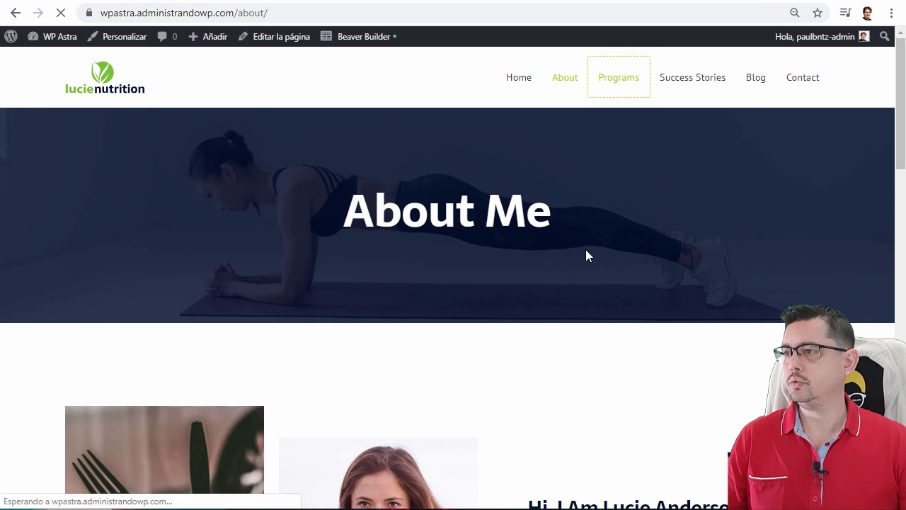
{"action": "scroll", "coordinate": [586, 251], "scroll_direction": "down", "scroll_amount": 5}
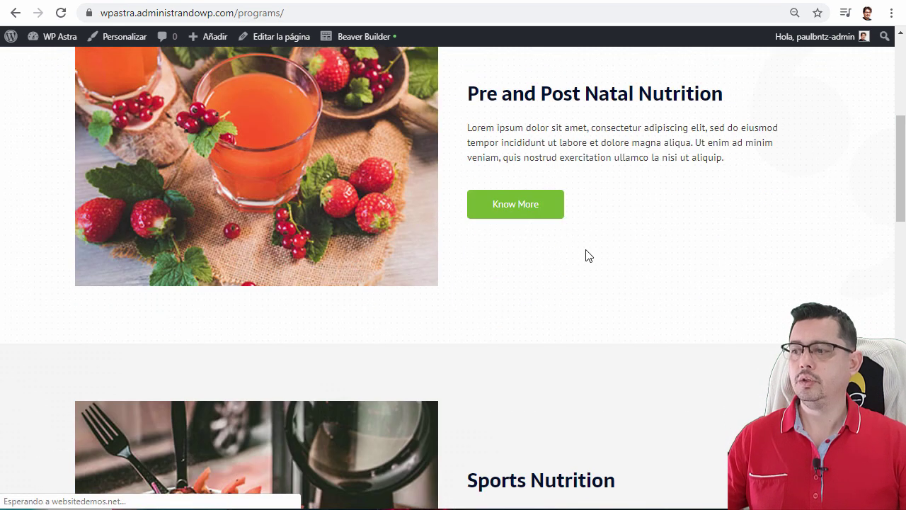
{"action": "scroll", "coordinate": [644, 266], "scroll_direction": "up", "scroll_amount": 5}
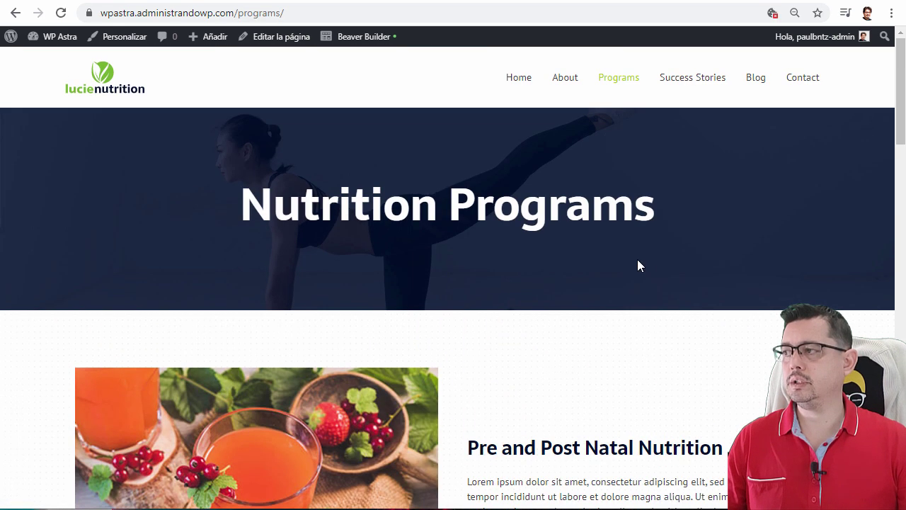
{"action": "left_click", "coordinate": [80, 101]}
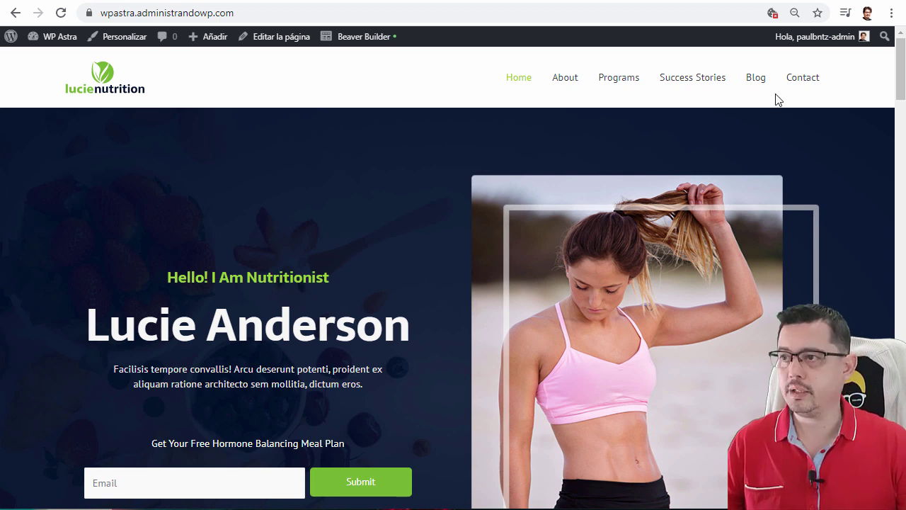
{"action": "left_click", "coordinate": [60, 1]}
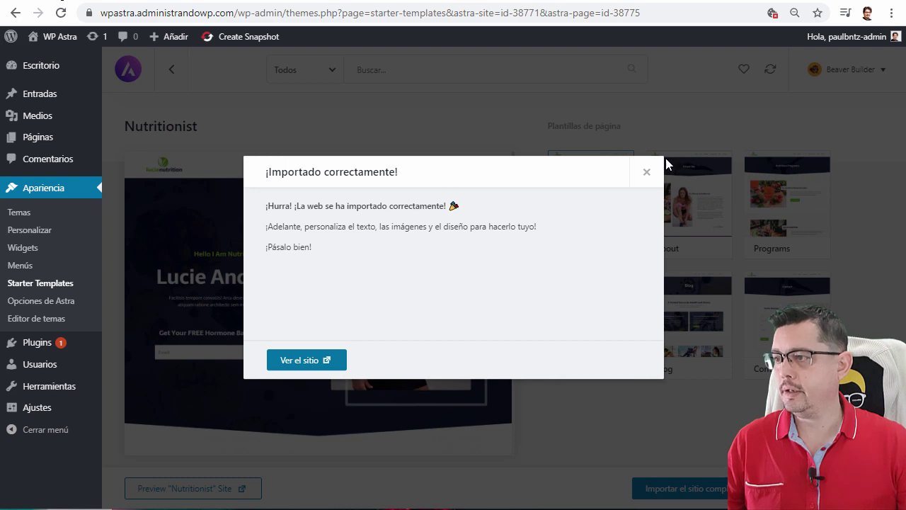
Dismiss the import confirmation and open the global base typography settings (Tipografía de base) in the theme customizer.
{"action": "left_click", "coordinate": [646, 172]}
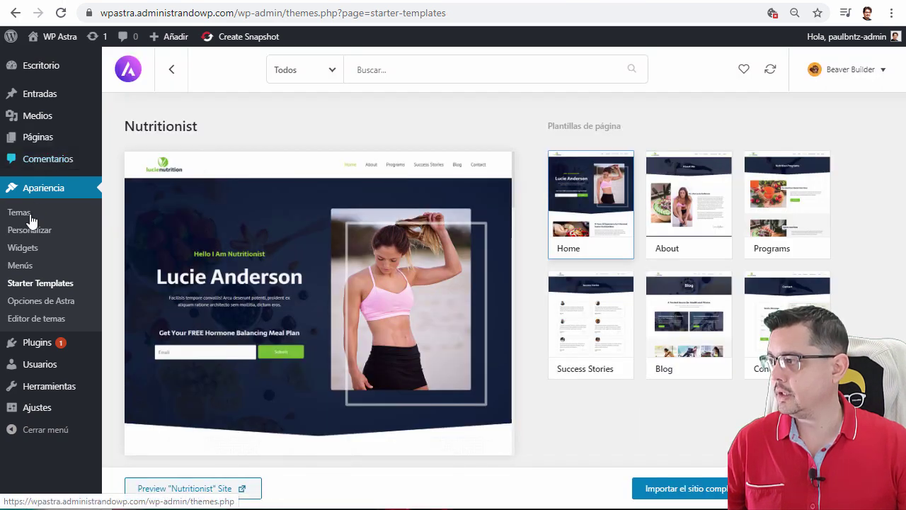
{"action": "left_click", "coordinate": [53, 236]}
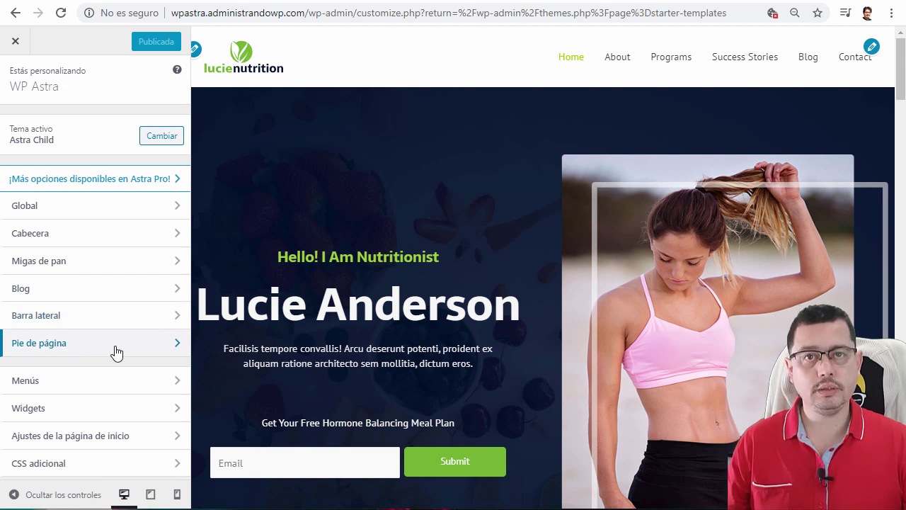
{"action": "left_click", "coordinate": [129, 210]}
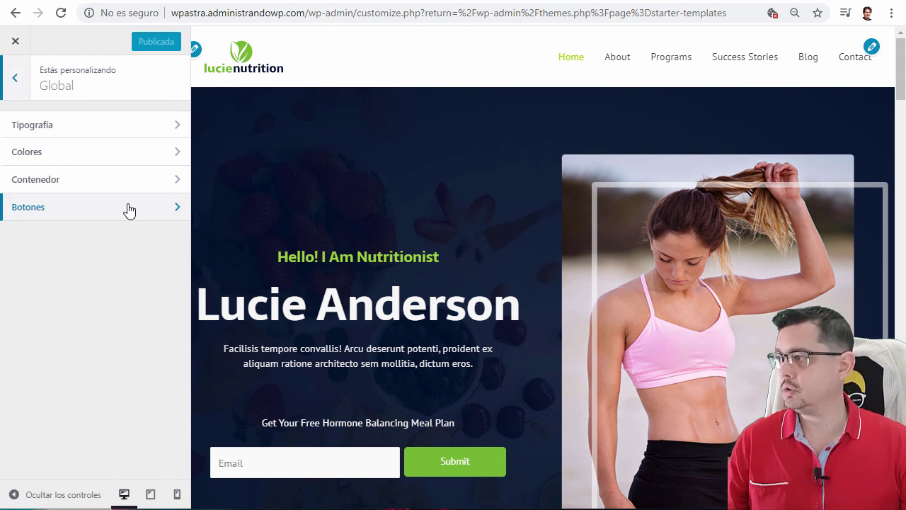
{"action": "left_click", "coordinate": [97, 130]}
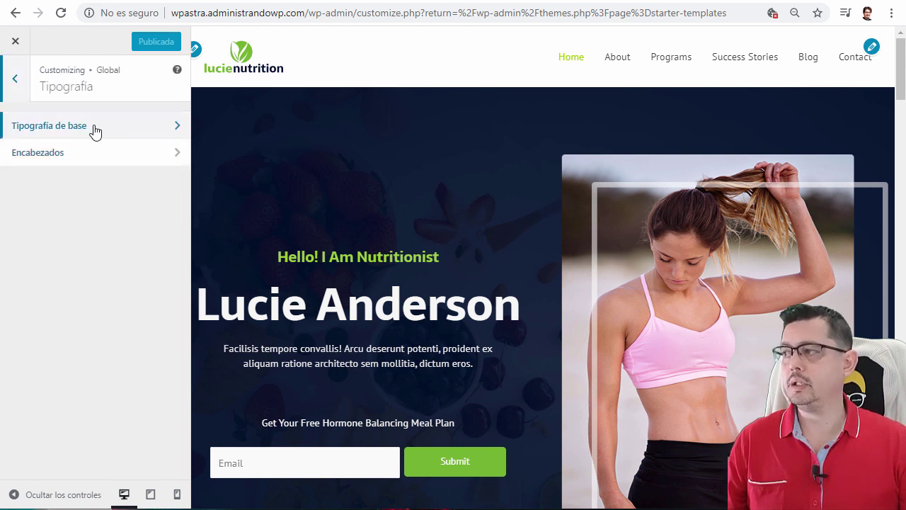
{"action": "left_click", "coordinate": [93, 129]}
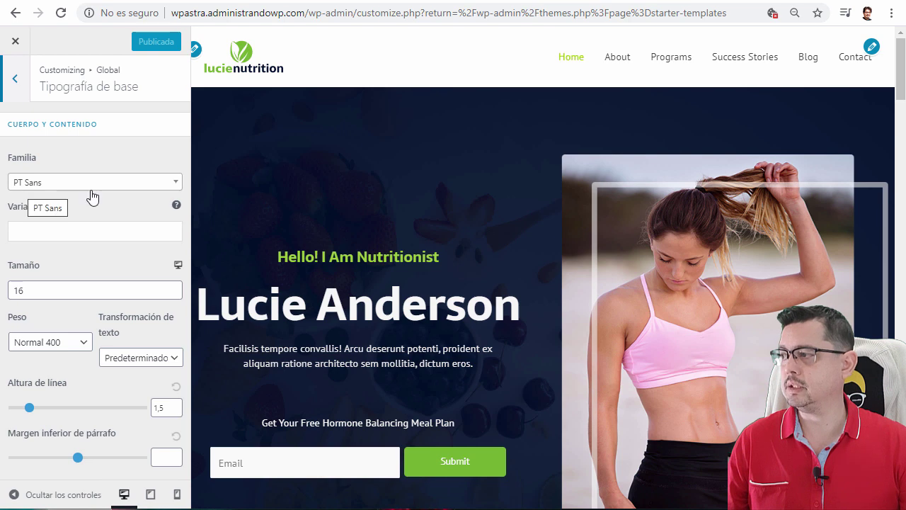
Search the body and content font families for "Mon" and set the family to Montserrat.
{"action": "left_click", "coordinate": [176, 185]}
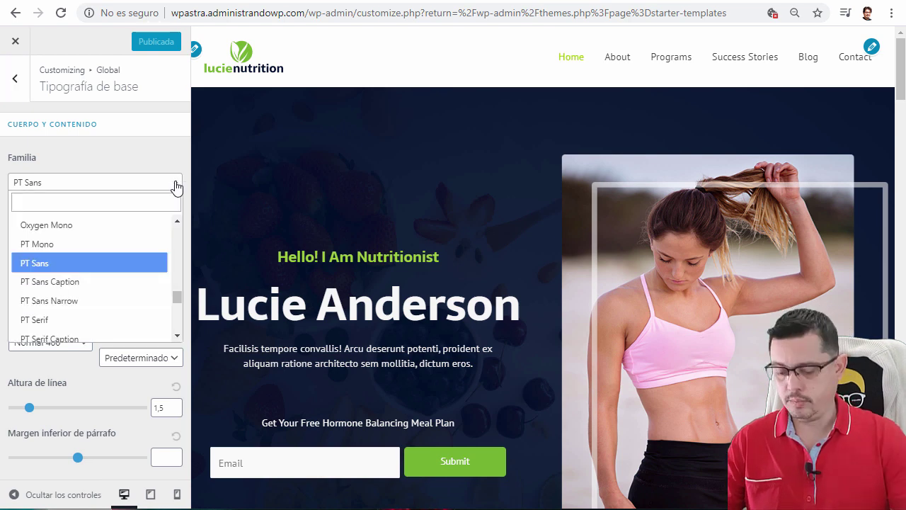
{"action": "type", "text": "mon"}
{"action": "key", "text": "Down"}
{"action": "key", "text": "Down"}
{"action": "key", "text": "Down"}
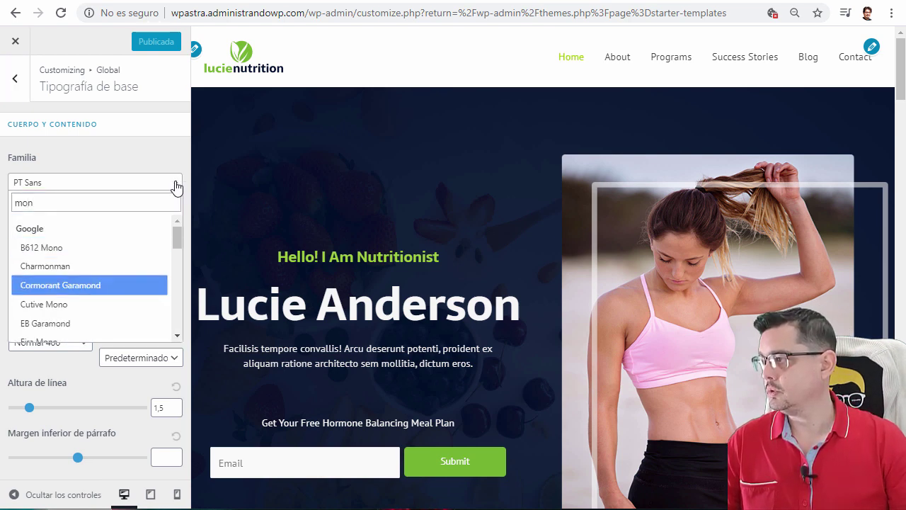
{"action": "type", "text": "m"}
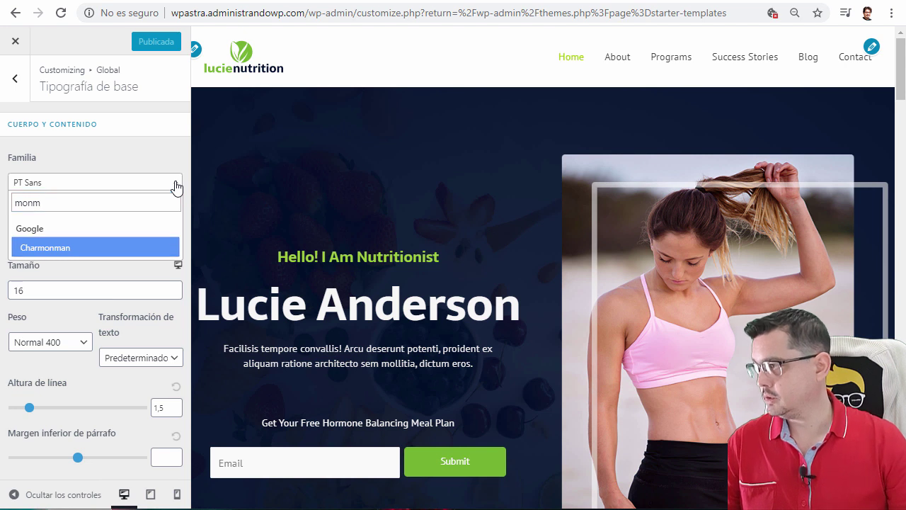
{"action": "double_click", "coordinate": [67, 205]}
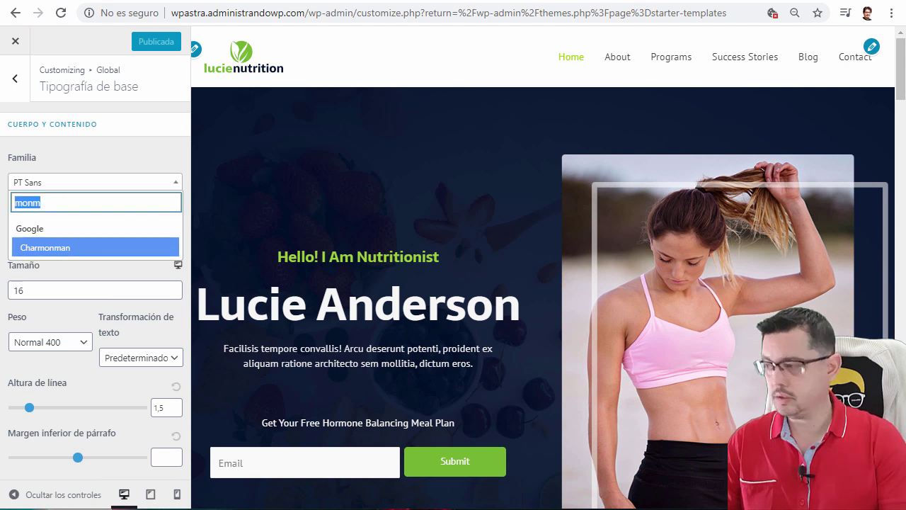
{"action": "type", "text": "Mon"}
{"action": "key", "text": "Down"}
{"action": "key", "text": "Down"}
{"action": "key", "text": "Down"}
{"action": "key", "text": "Down"}
{"action": "key", "text": "Down"}
{"action": "key", "text": "Down"}
{"action": "key", "text": "Down"}
{"action": "key", "text": "Down"}
{"action": "key", "text": "Down"}
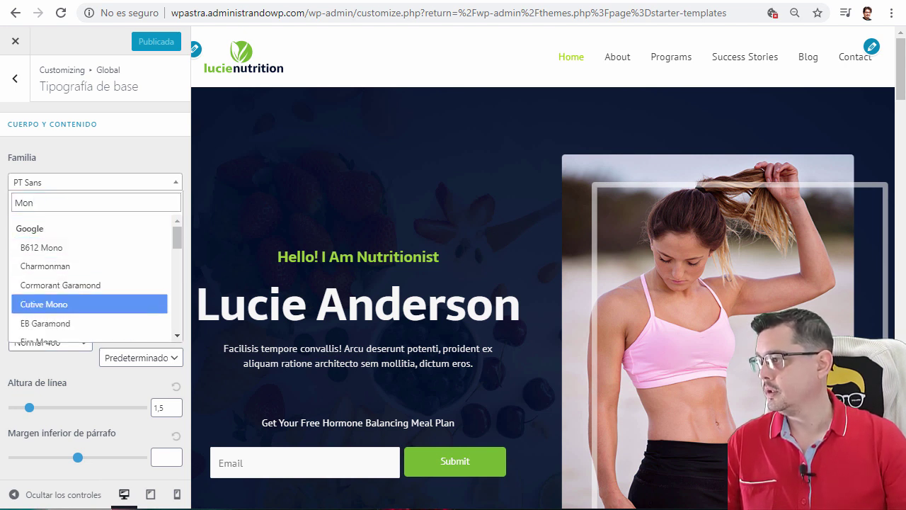
{"action": "key", "text": "Down"}
{"action": "key", "text": "Down"}
{"action": "key", "text": "Down"}
{"action": "key", "text": "Down"}
{"action": "key", "text": "Down"}
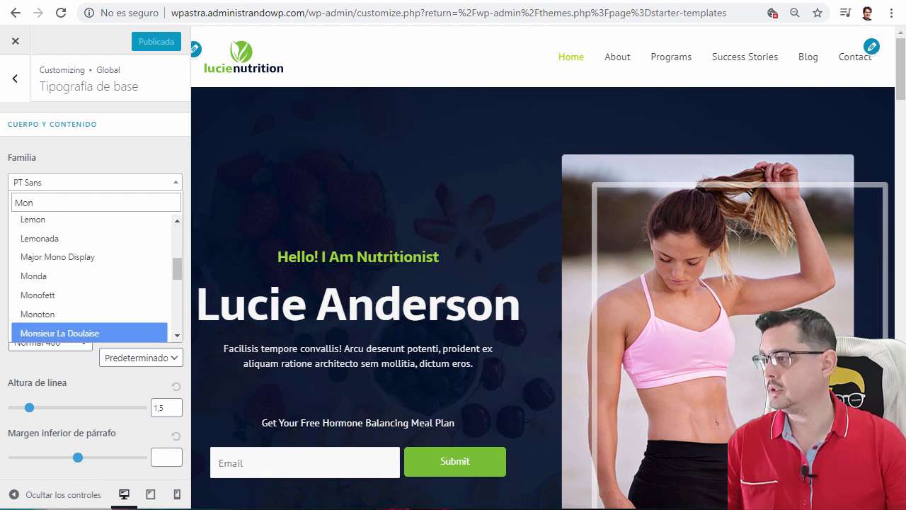
{"action": "key", "text": "Up"}
{"action": "key", "text": "Up"}
{"action": "key", "text": "Down"}
{"action": "key", "text": "Down"}
{"action": "key", "text": "Down"}
{"action": "key", "text": "Down"}
{"action": "key", "text": "Down"}
{"action": "key", "text": "Down"}
{"action": "key", "text": "Down"}
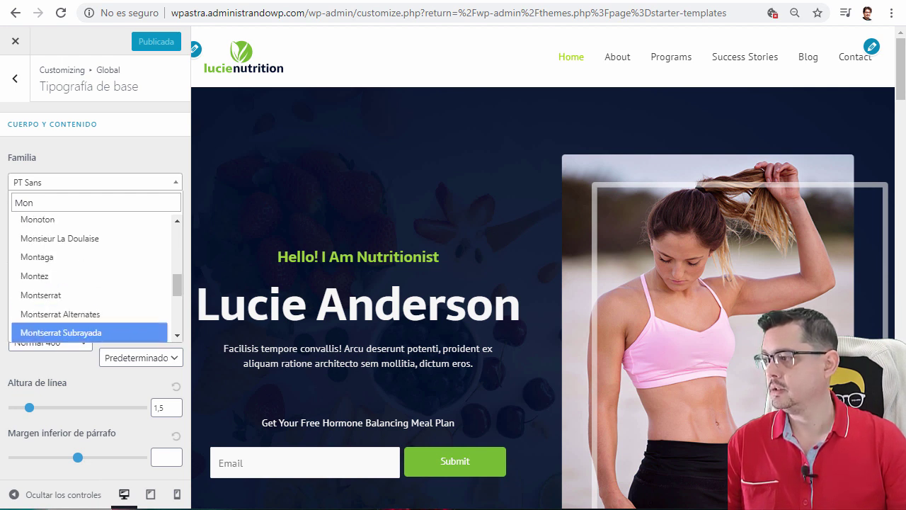
{"action": "key", "text": "Up"}
{"action": "key", "text": "Up"}
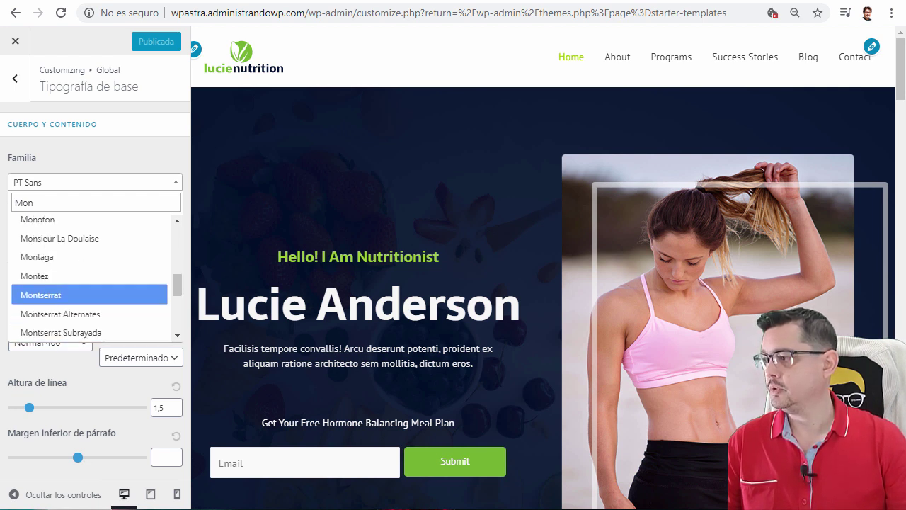
{"action": "left_click", "coordinate": [67, 304]}
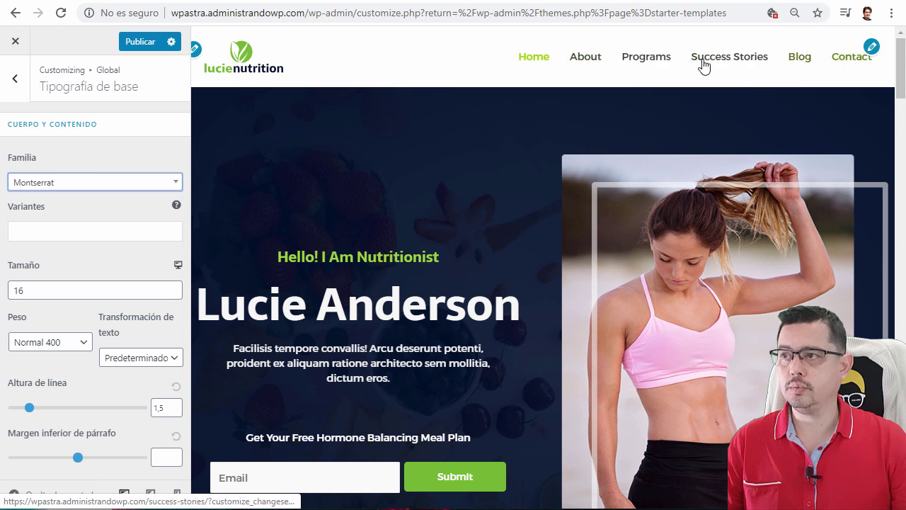
Set the body text size to 18 and publish the typography changes.
{"action": "scroll", "coordinate": [703, 65], "scroll_direction": "down", "scroll_amount": 2}
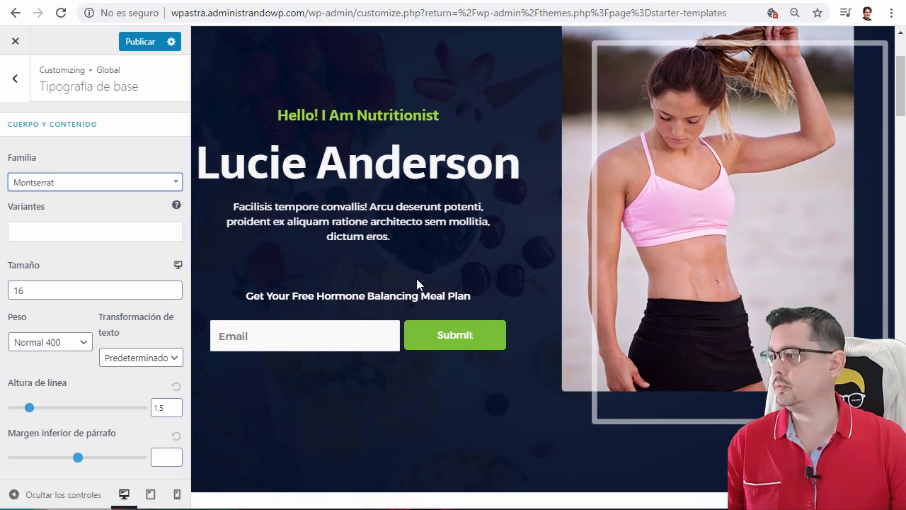
{"action": "double_click", "coordinate": [34, 290]}
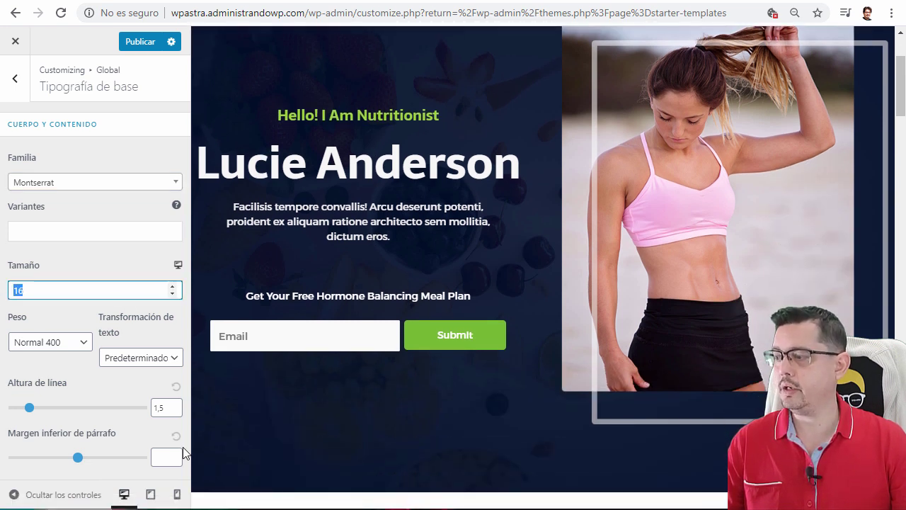
{"action": "type", "text": "18"}
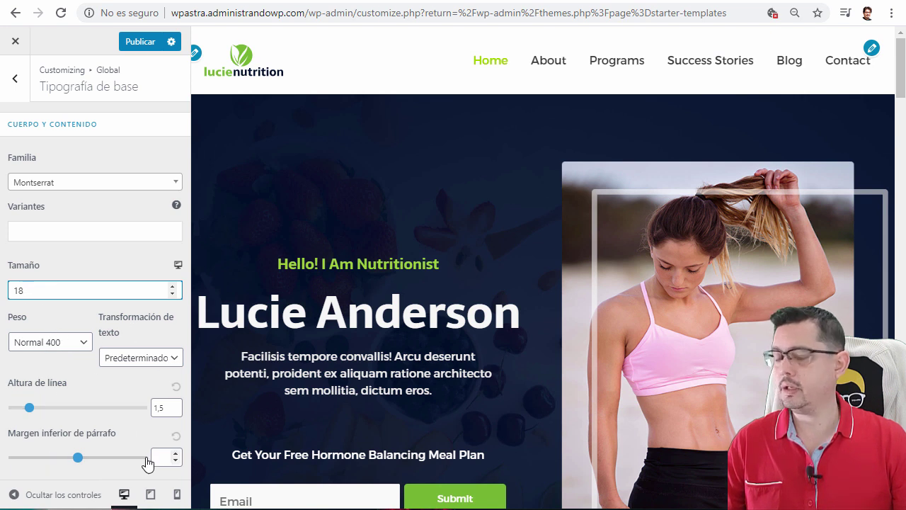
{"action": "left_click", "coordinate": [144, 43]}
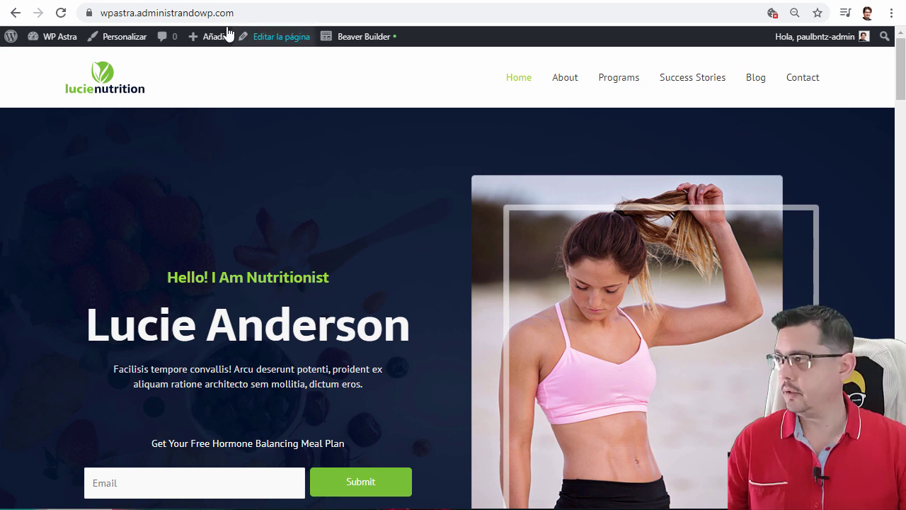
Reload the live home page and review the published body typography down the page.
{"action": "left_click", "coordinate": [61, 13]}
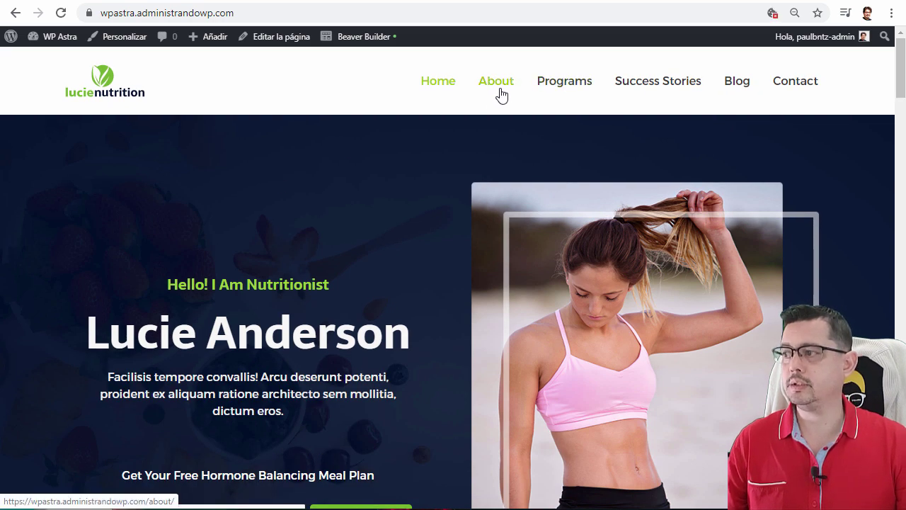
{"action": "scroll", "coordinate": [419, 158], "scroll_direction": "down", "scroll_amount": 2}
{"action": "scroll", "coordinate": [419, 157], "scroll_direction": "down", "scroll_amount": 5}
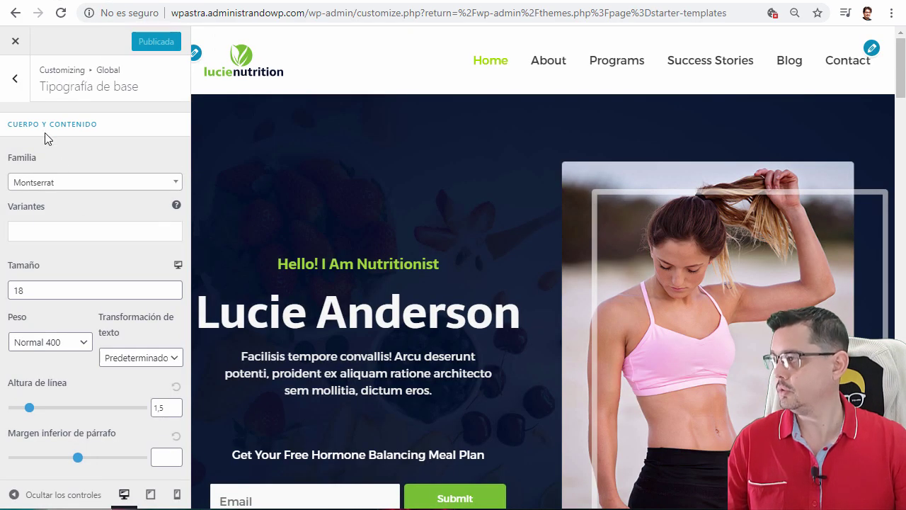
Open the global heading typography settings (Encabezados) in the customizer and choose Negrita 700 as the H1–H6 weight.
{"action": "left_click", "coordinate": [16, 91]}
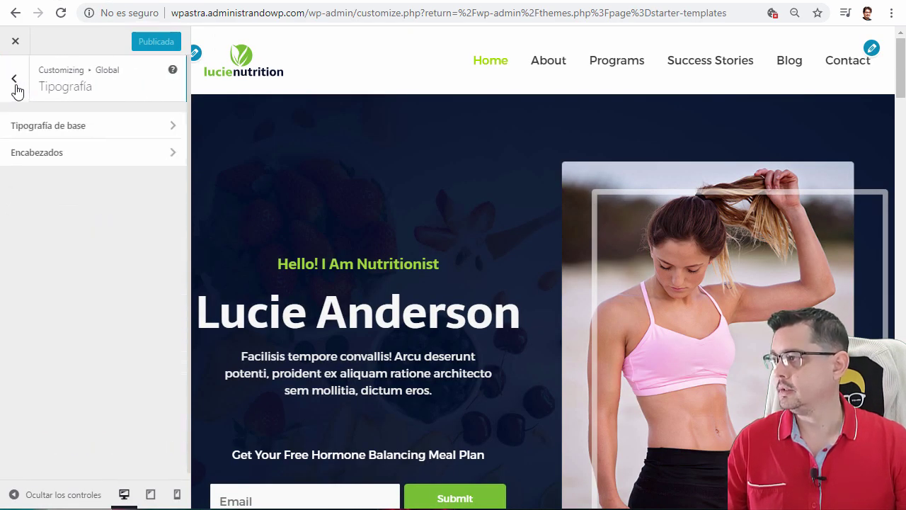
{"action": "left_click", "coordinate": [42, 162]}
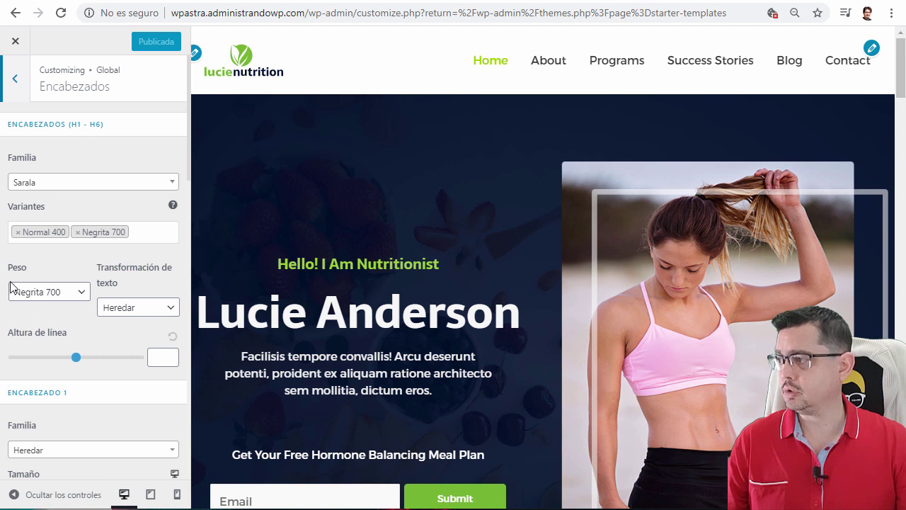
{"action": "left_click", "coordinate": [71, 293]}
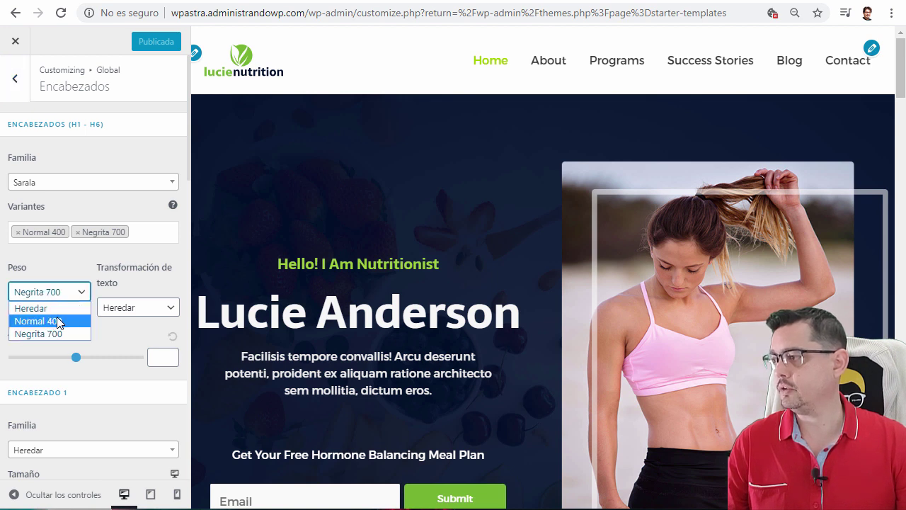
{"action": "left_click", "coordinate": [40, 333]}
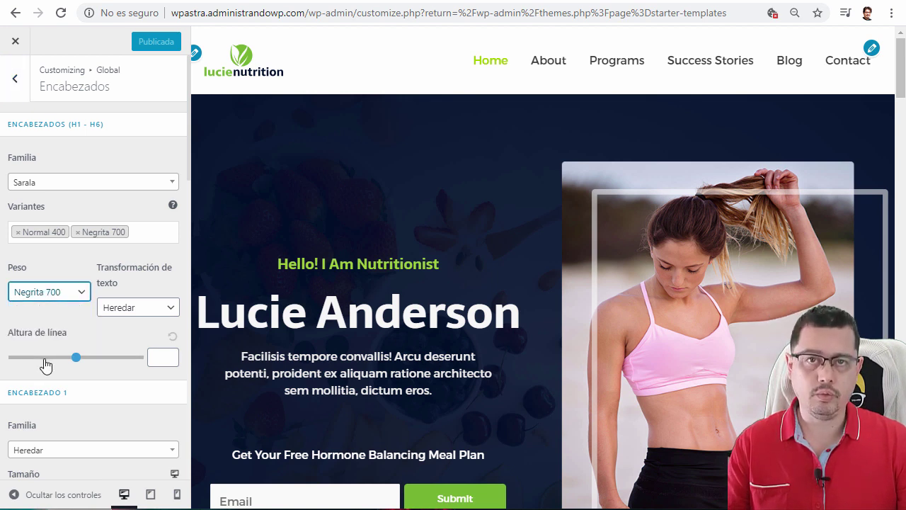
Review the font family, size, weight and line height settings for Encabezado 1 through Encabezado 6.
{"action": "scroll", "coordinate": [52, 330], "scroll_direction": "down", "scroll_amount": 1}
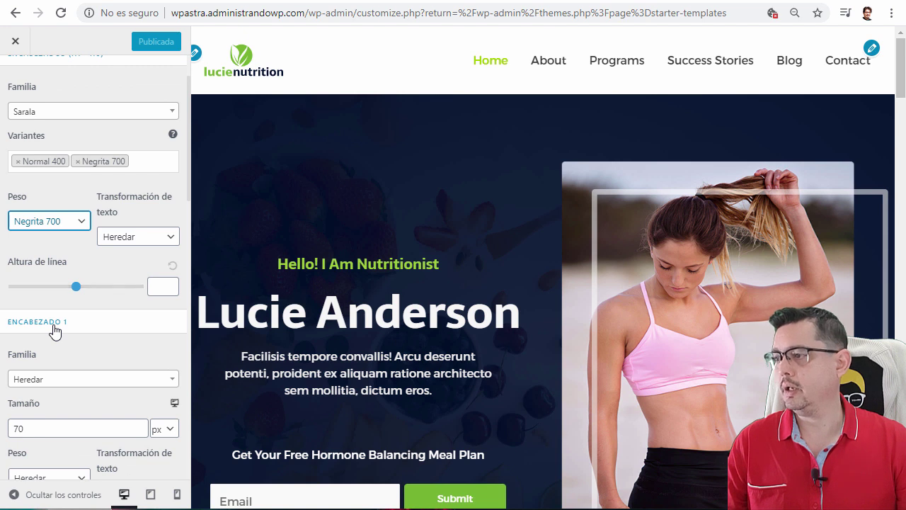
{"action": "scroll", "coordinate": [62, 339], "scroll_direction": "down", "scroll_amount": 2}
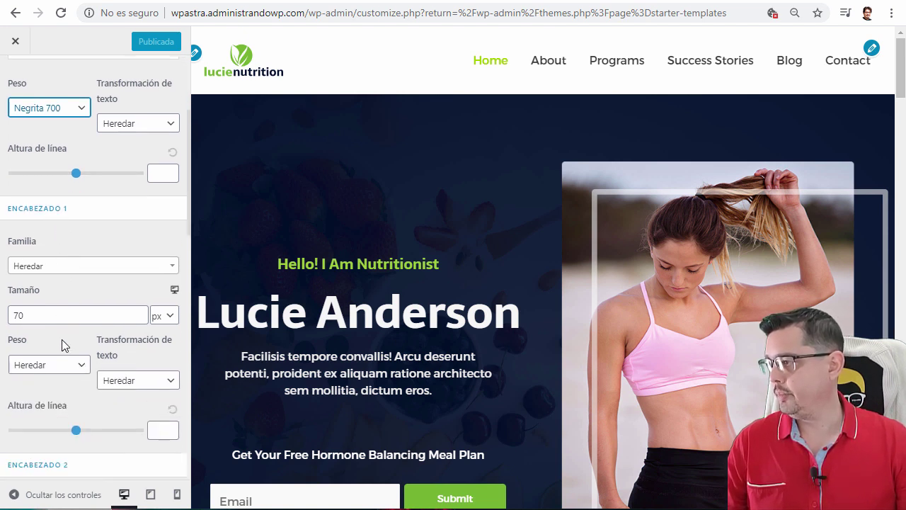
{"action": "scroll", "coordinate": [62, 339], "scroll_direction": "down", "scroll_amount": 3}
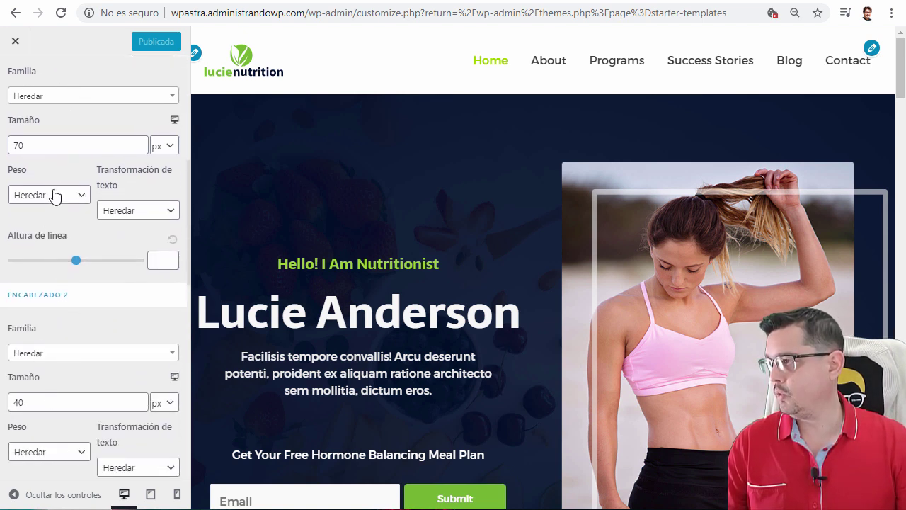
{"action": "scroll", "coordinate": [50, 177], "scroll_direction": "up", "scroll_amount": 3}
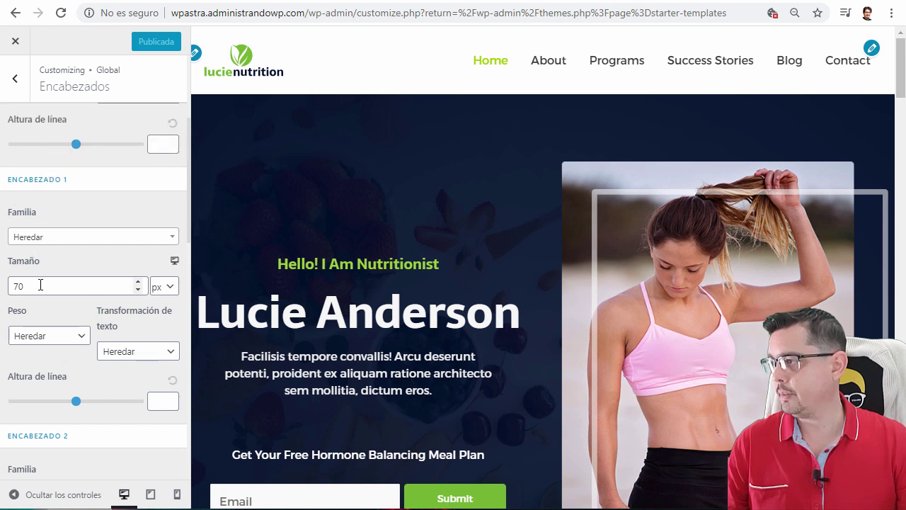
{"action": "scroll", "coordinate": [40, 284], "scroll_direction": "down", "scroll_amount": 3}
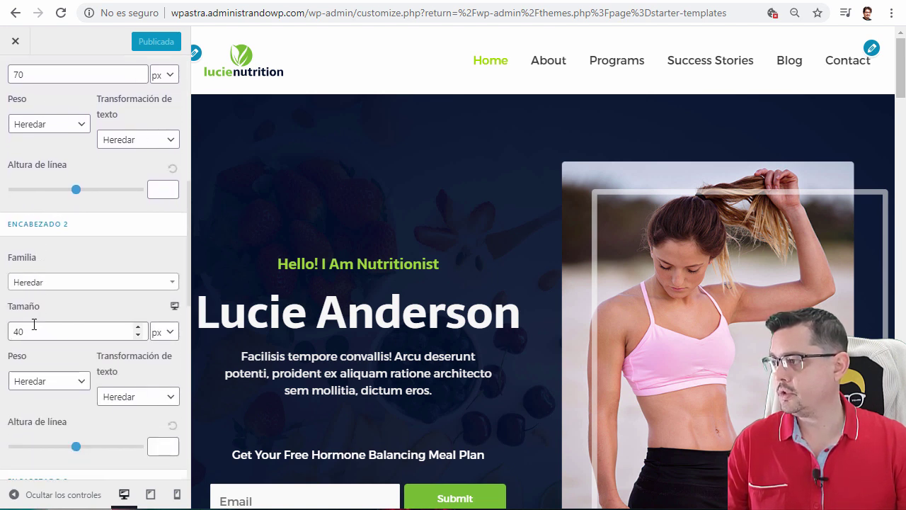
{"action": "scroll", "coordinate": [58, 326], "scroll_direction": "down", "scroll_amount": 2}
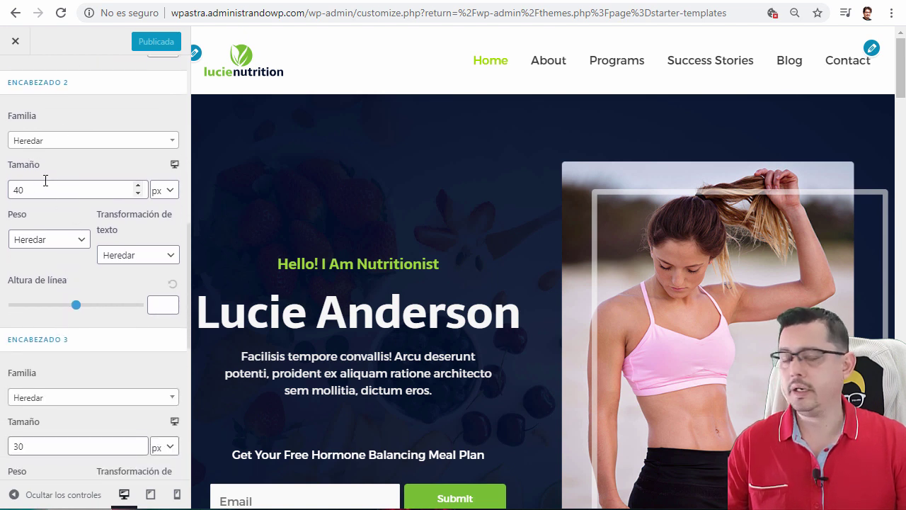
{"action": "scroll", "coordinate": [59, 302], "scroll_direction": "down", "scroll_amount": 1}
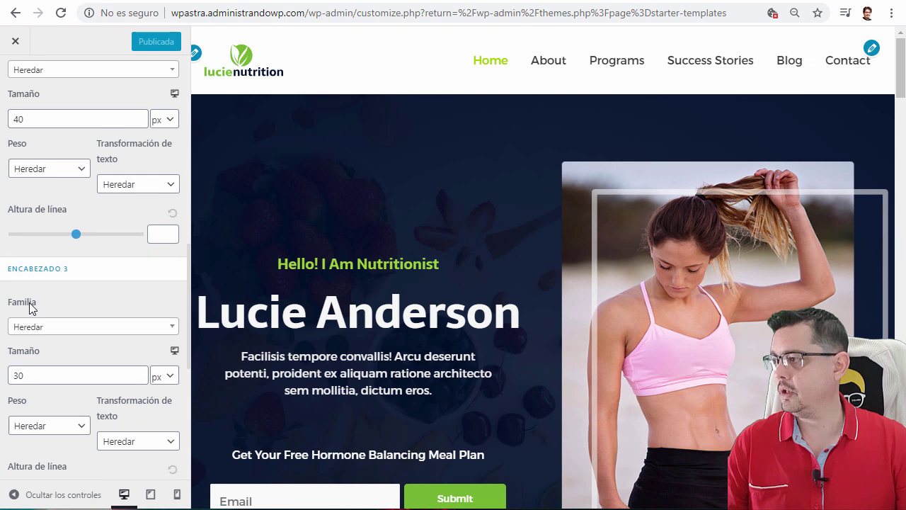
{"action": "scroll", "coordinate": [57, 333], "scroll_direction": "down", "scroll_amount": 2}
{"action": "scroll", "coordinate": [51, 253], "scroll_direction": "down", "scroll_amount": 3}
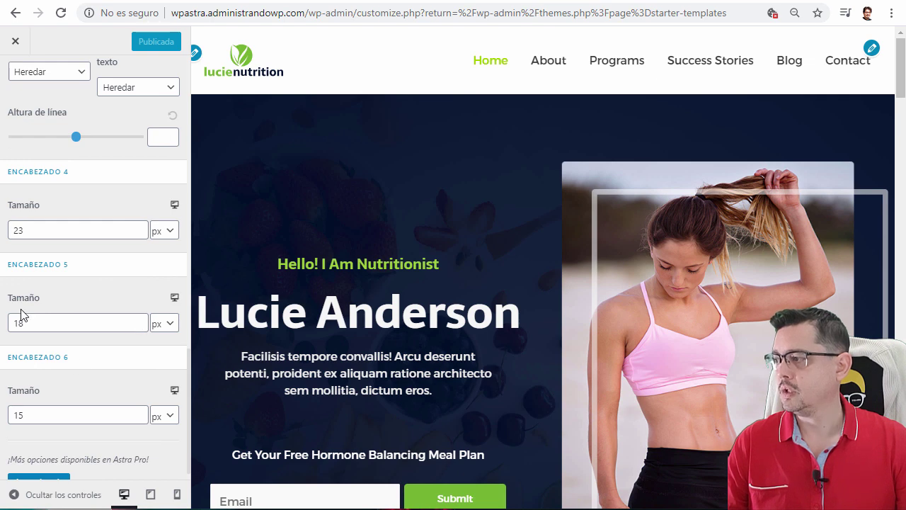
{"action": "scroll", "coordinate": [74, 373], "scroll_direction": "down", "scroll_amount": 1}
{"action": "scroll", "coordinate": [82, 368], "scroll_direction": "up", "scroll_amount": 4}
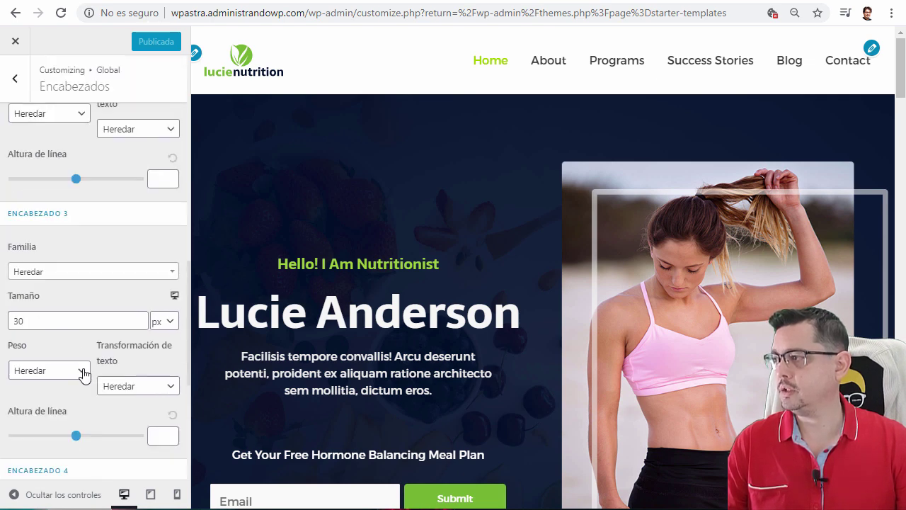
{"action": "scroll", "coordinate": [84, 371], "scroll_direction": "up", "scroll_amount": 9}
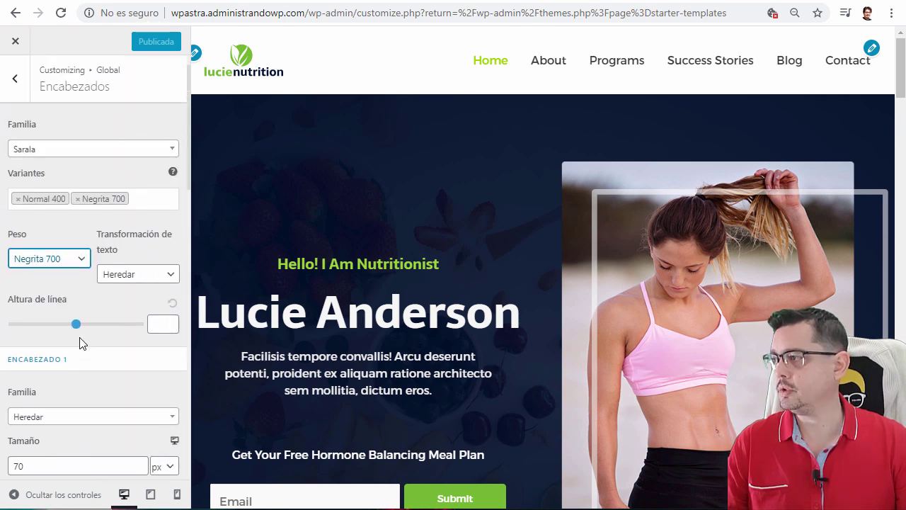
{"action": "scroll", "coordinate": [80, 342], "scroll_direction": "up", "scroll_amount": 1}
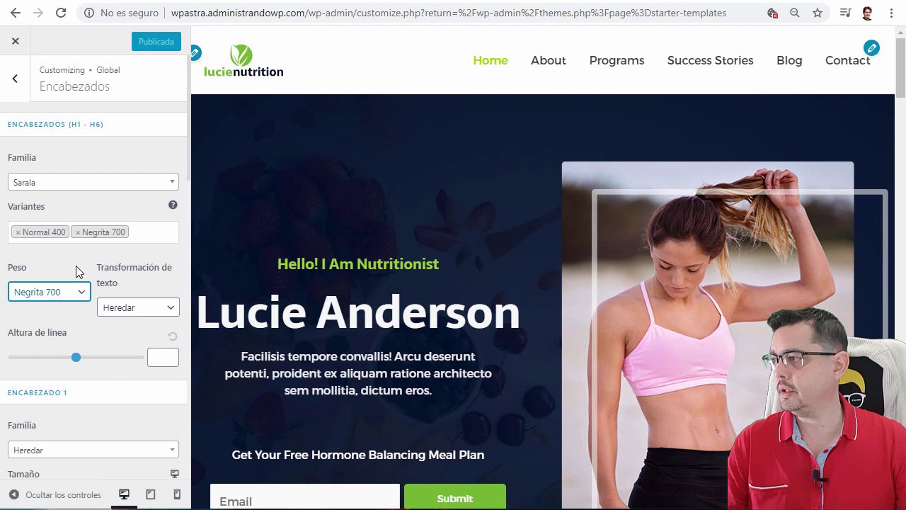
Set the H1–H6 heading font family to Open Sans, preview the headings down the page and publish.
{"action": "left_click", "coordinate": [121, 184]}
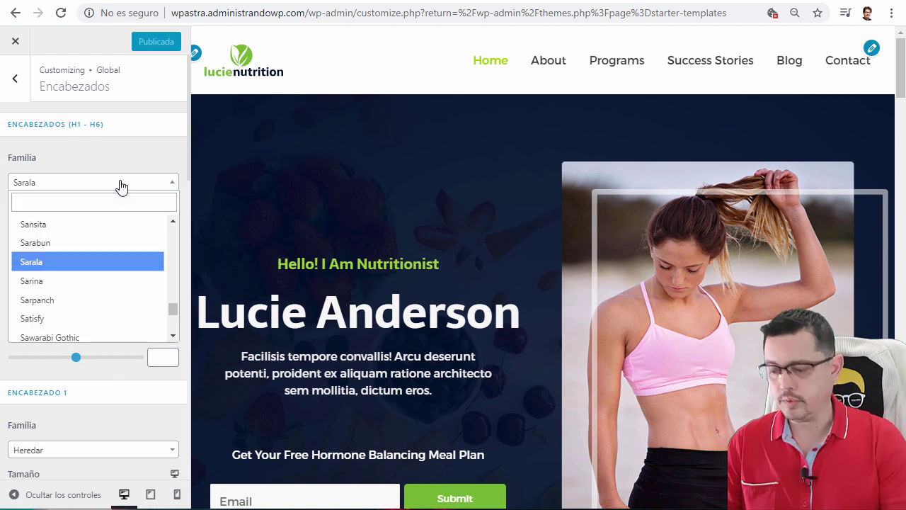
{"action": "type", "text": "open"}
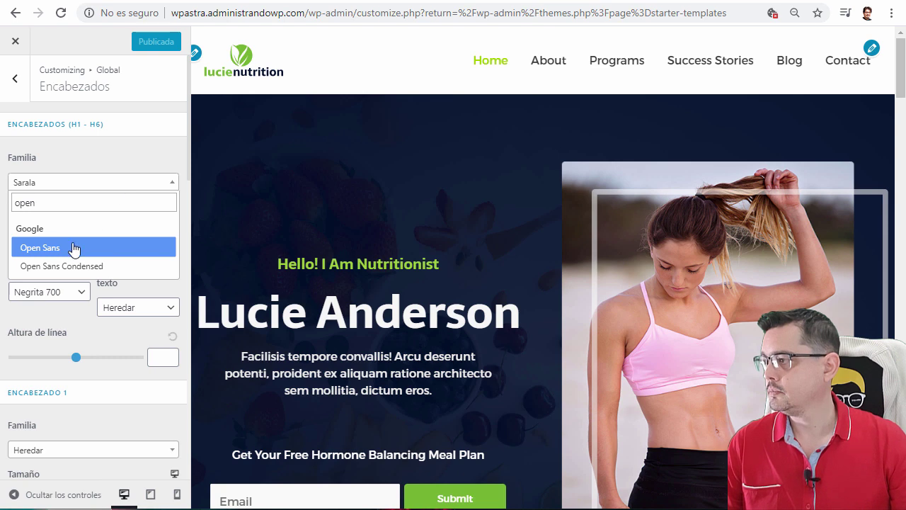
{"action": "left_click", "coordinate": [74, 249]}
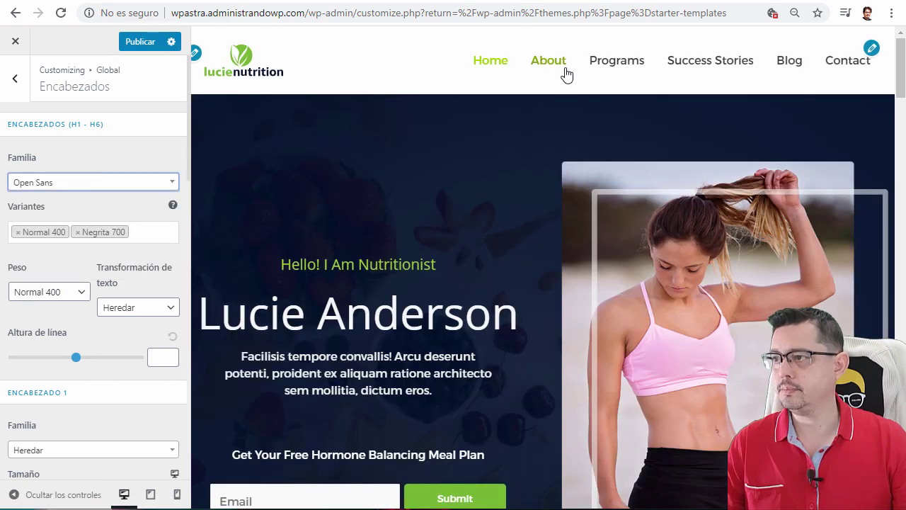
{"action": "scroll", "coordinate": [449, 344], "scroll_direction": "down", "scroll_amount": 6}
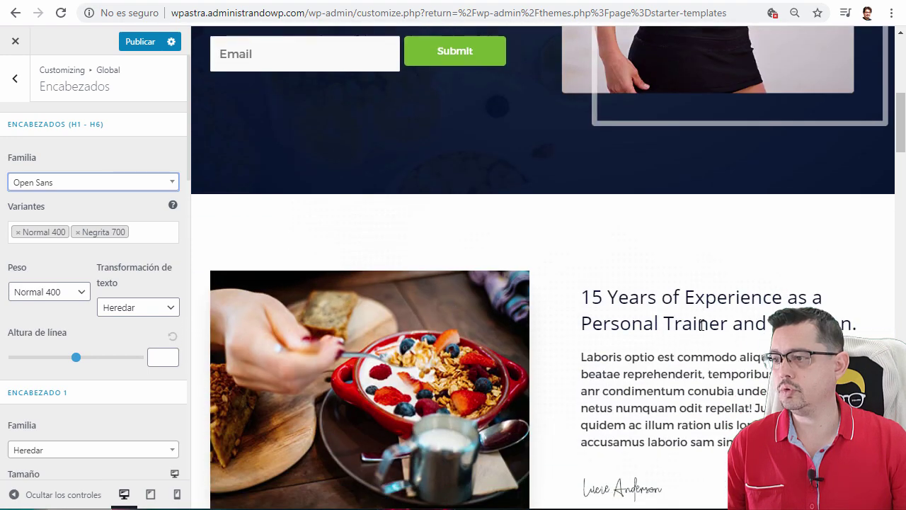
{"action": "scroll", "coordinate": [701, 325], "scroll_direction": "down", "scroll_amount": 3}
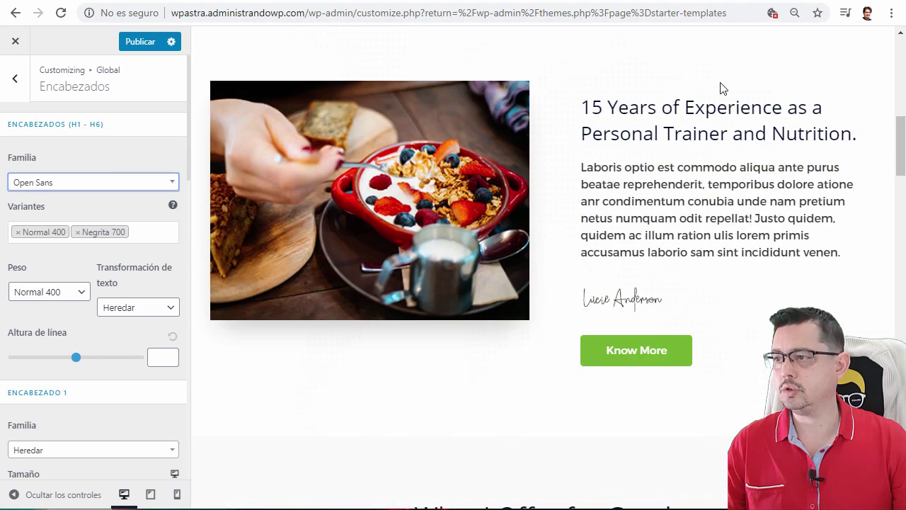
{"action": "left_click", "coordinate": [137, 41]}
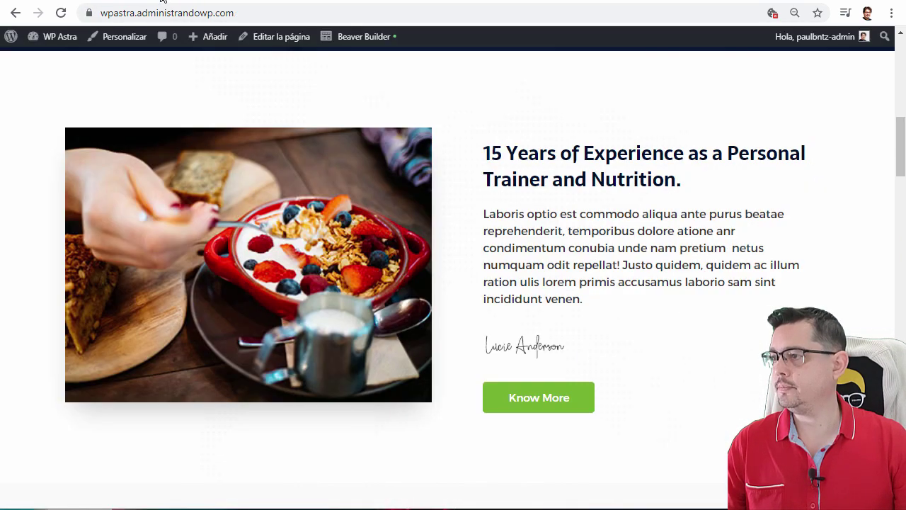
Reload the live home page and review the published heading font in the hero and the section below.
{"action": "scroll", "coordinate": [443, 220], "scroll_direction": "up", "scroll_amount": 8}
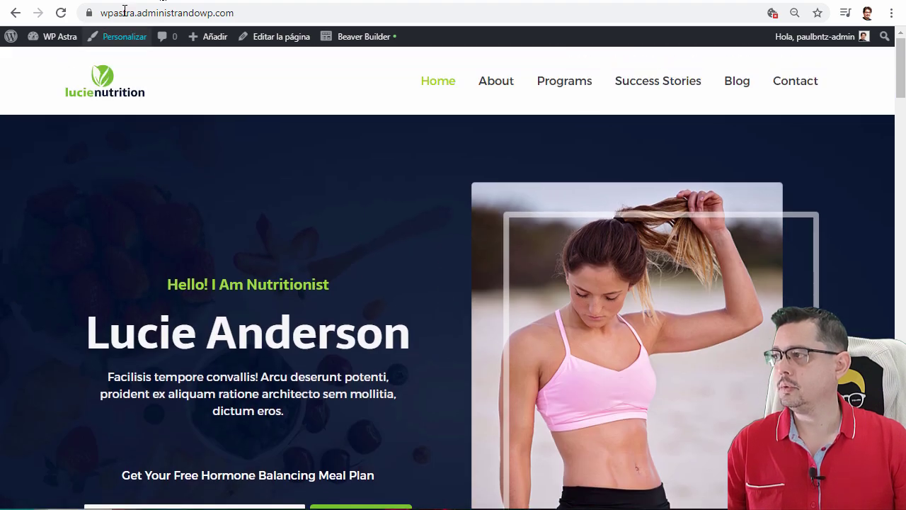
{"action": "left_click", "coordinate": [59, 13]}
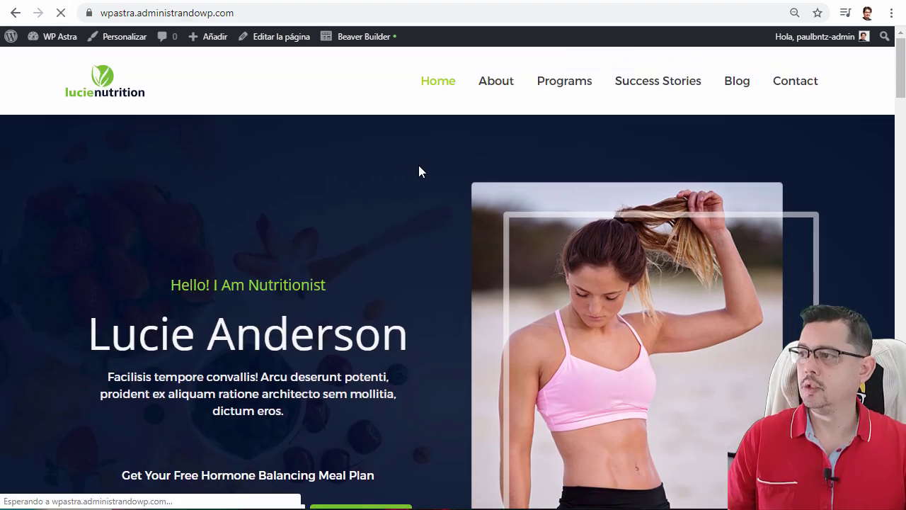
{"action": "scroll", "coordinate": [388, 355], "scroll_direction": "down", "scroll_amount": 5}
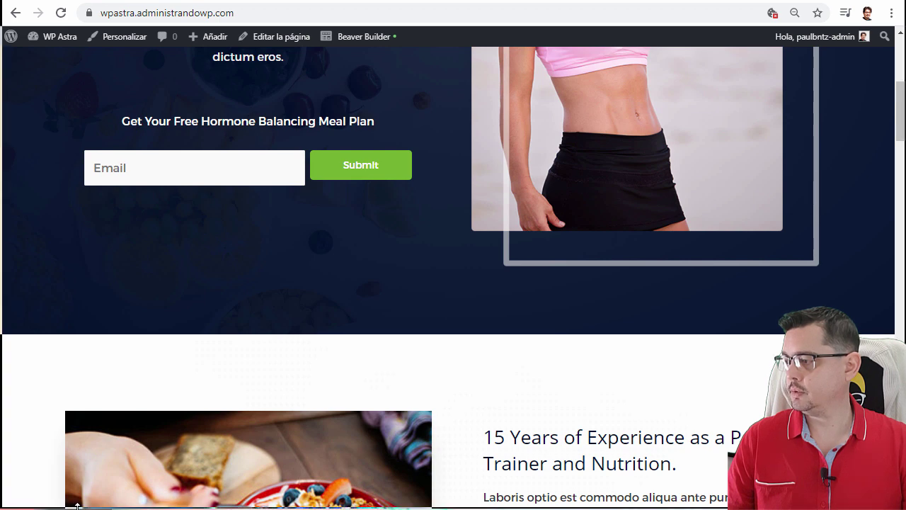
{"action": "scroll", "coordinate": [127, 347], "scroll_direction": "up", "scroll_amount": 5}
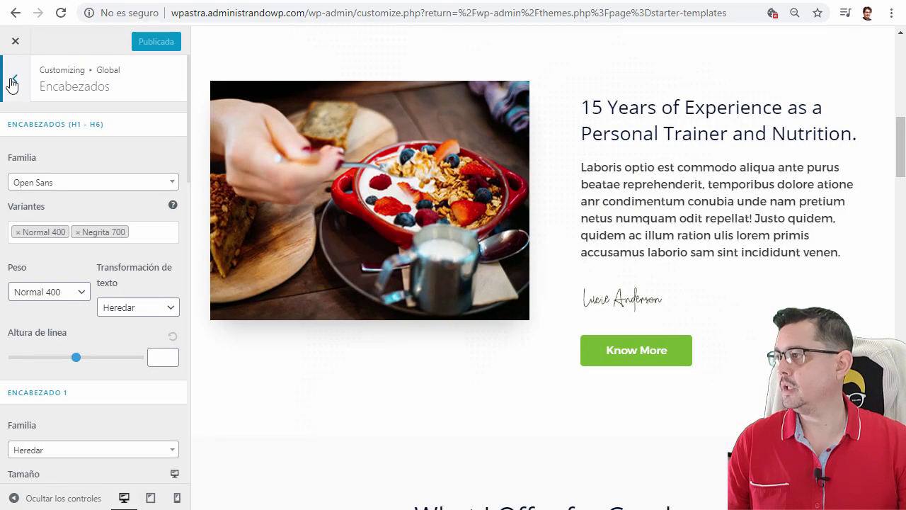
Leave the global typography settings and open the header's site identity settings (Identidad del sitio).
{"action": "left_click", "coordinate": [12, 84]}
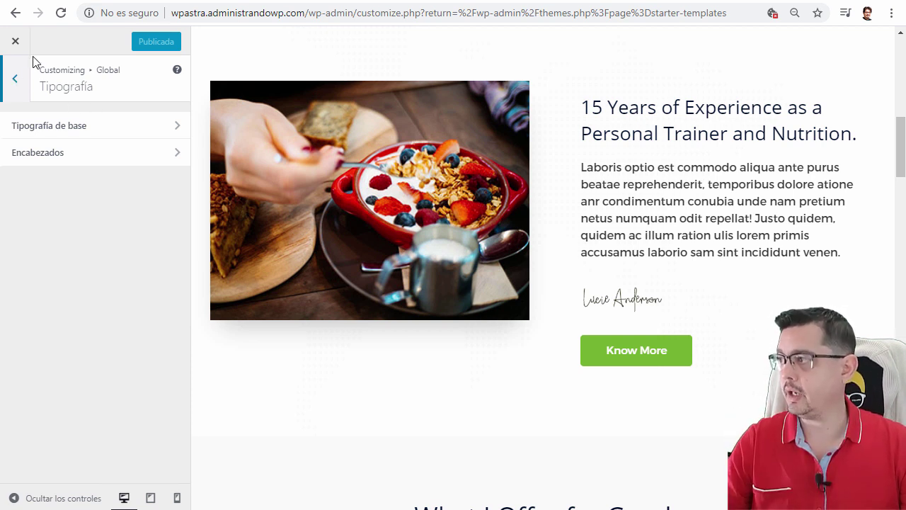
{"action": "left_click", "coordinate": [14, 78]}
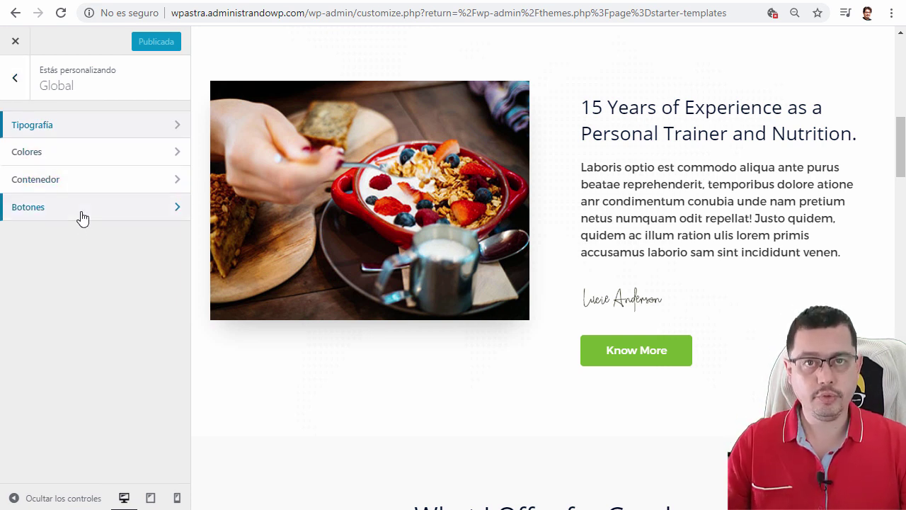
{"action": "left_click", "coordinate": [17, 87]}
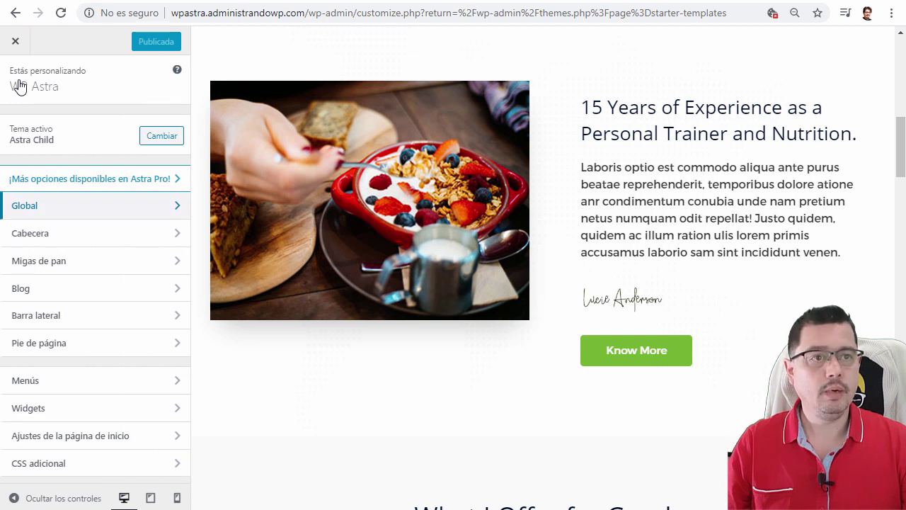
{"action": "left_click", "coordinate": [75, 233]}
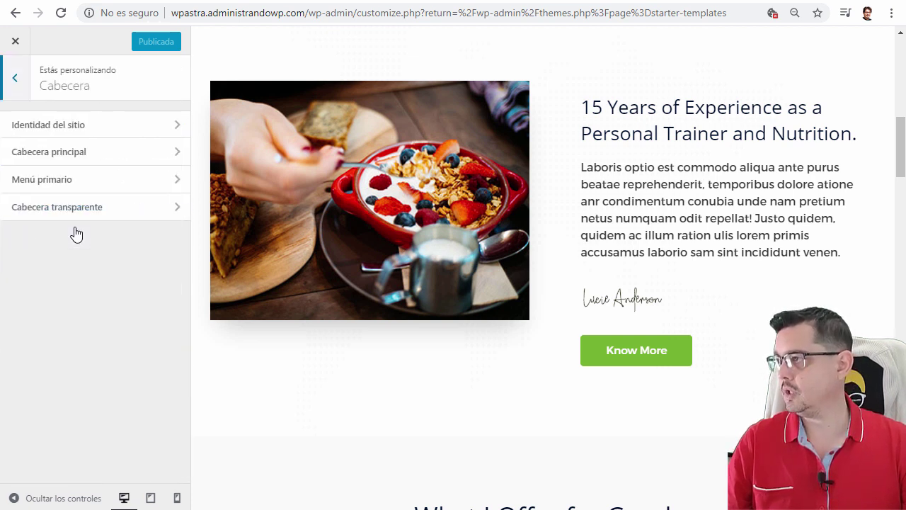
{"action": "left_click", "coordinate": [103, 128]}
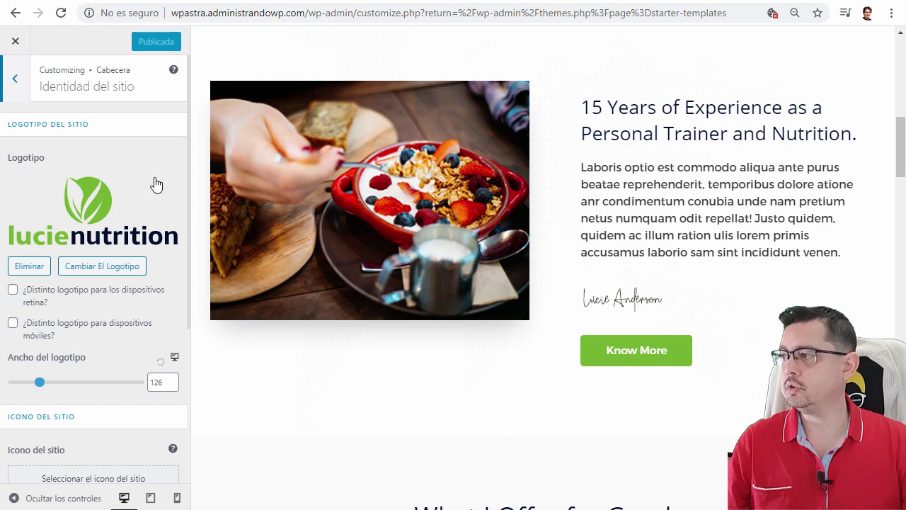
Replace the site title with "Mi web sobre nutricionismo".
{"action": "scroll", "coordinate": [205, 236], "scroll_direction": "up", "scroll_amount": 10}
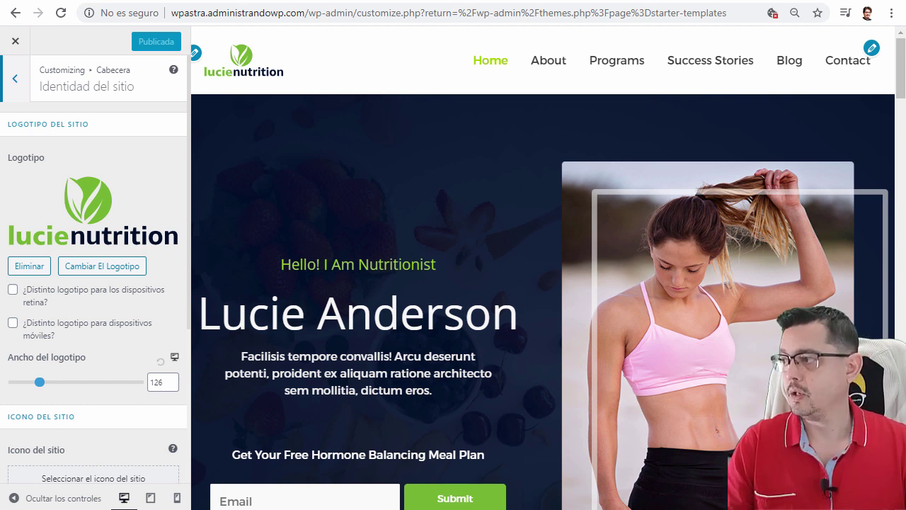
{"action": "scroll", "coordinate": [66, 312], "scroll_direction": "down", "scroll_amount": 1}
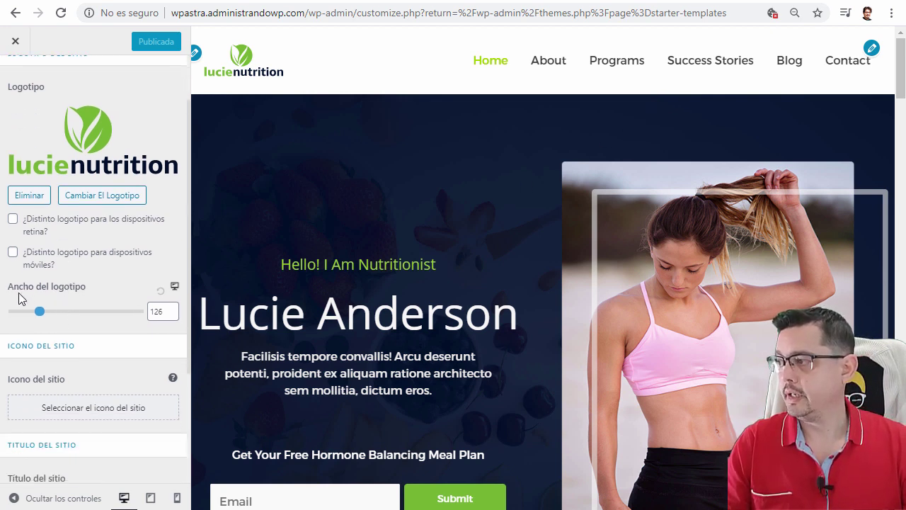
{"action": "scroll", "coordinate": [112, 316], "scroll_direction": "down", "scroll_amount": 3}
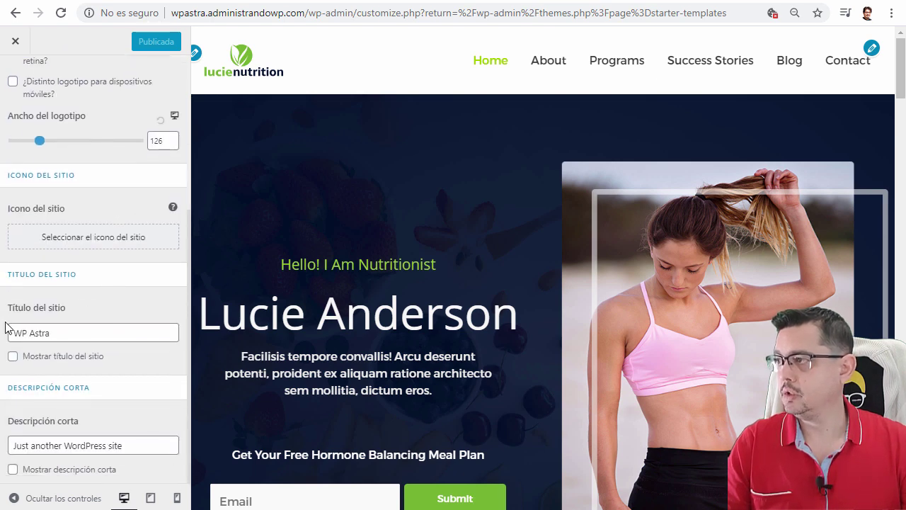
{"action": "left_click_drag", "start_coordinate": [54, 332], "coordinate": [13, 333]}
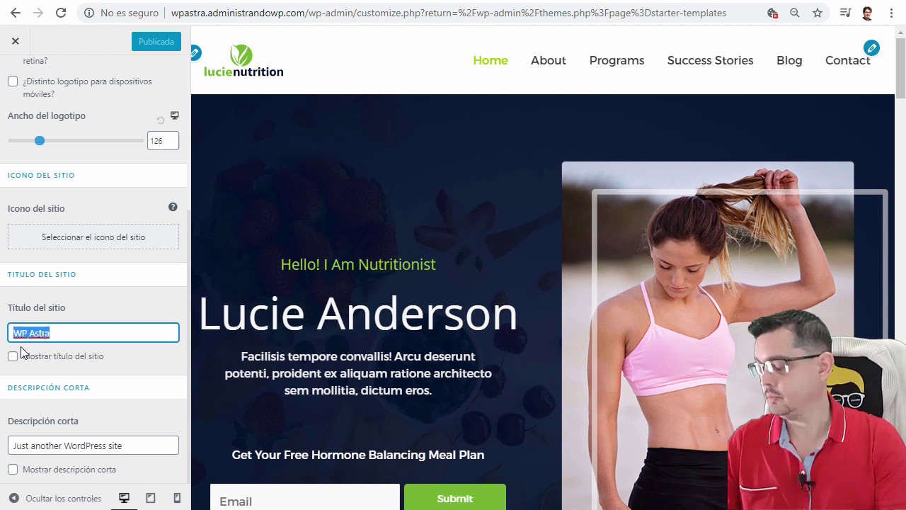
{"action": "type", "text": "Mi"}
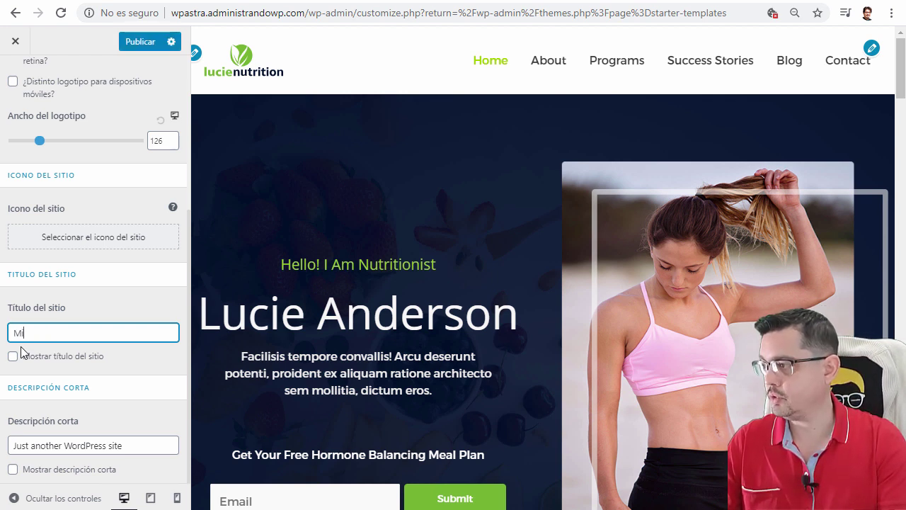
{"action": "type", "text": " web "}
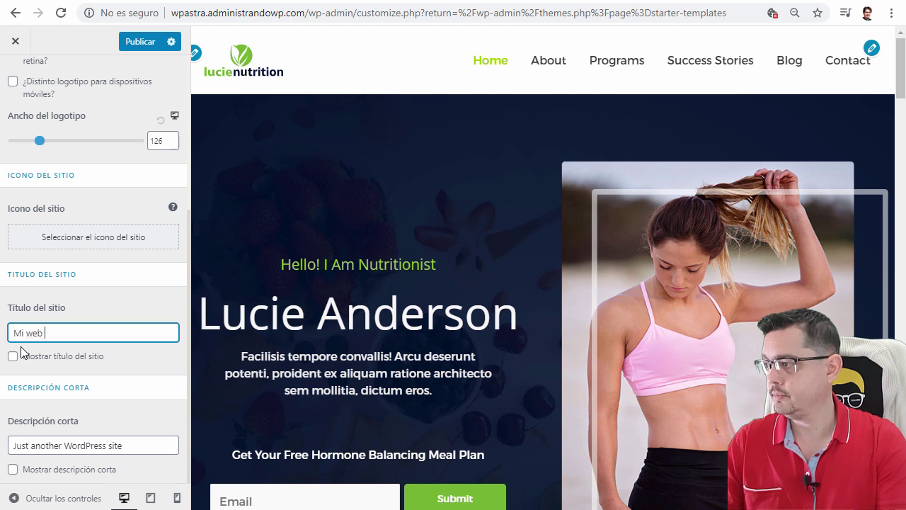
{"action": "type", "text": "sobre nutricionismo"}
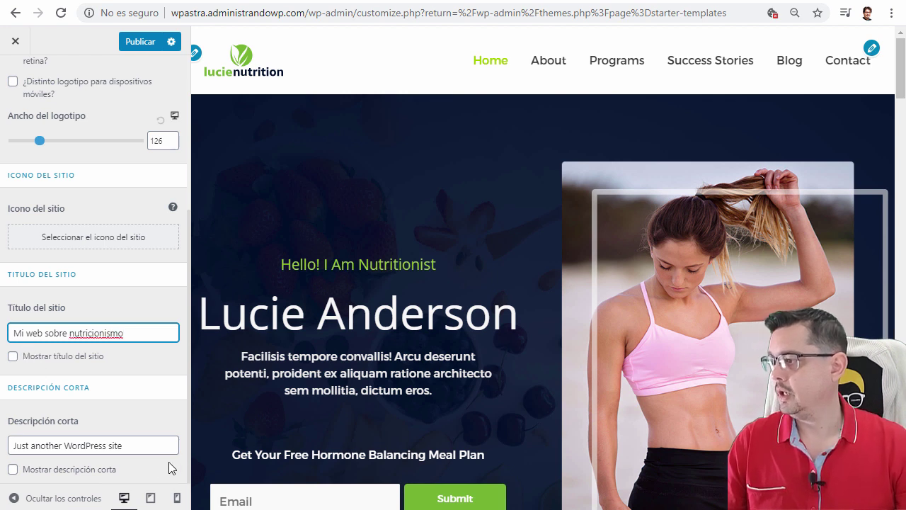
{"action": "left_click_drag", "start_coordinate": [140, 342], "coordinate": [12, 332]}
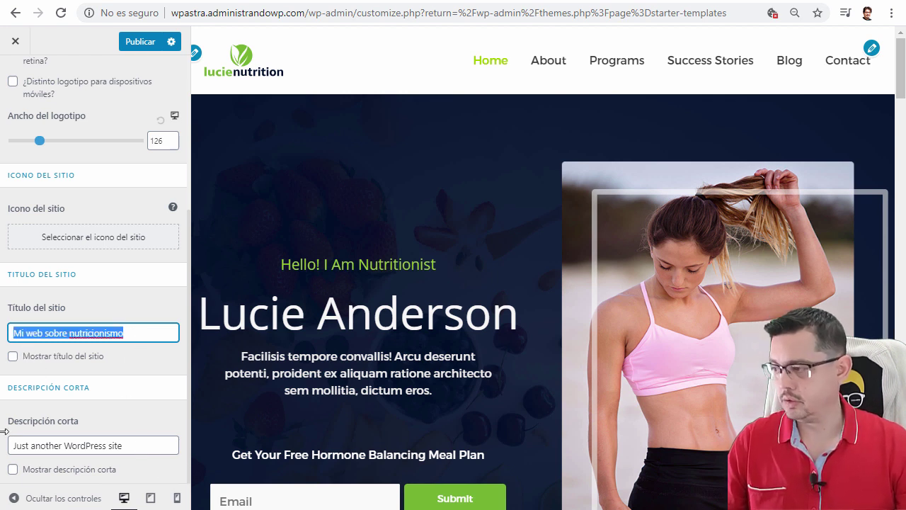
Replace the site's short description with "Informacion de nutrición".
{"action": "triple_click", "coordinate": [135, 443]}
{"action": "key", "text": "BackSpace"}
{"action": "type", "text": "Inform"}
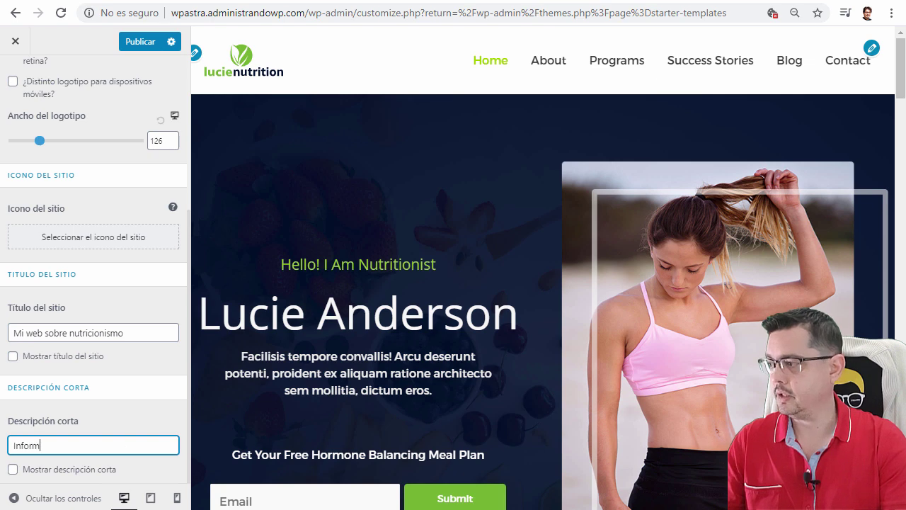
{"action": "type", "text": "acion de"}
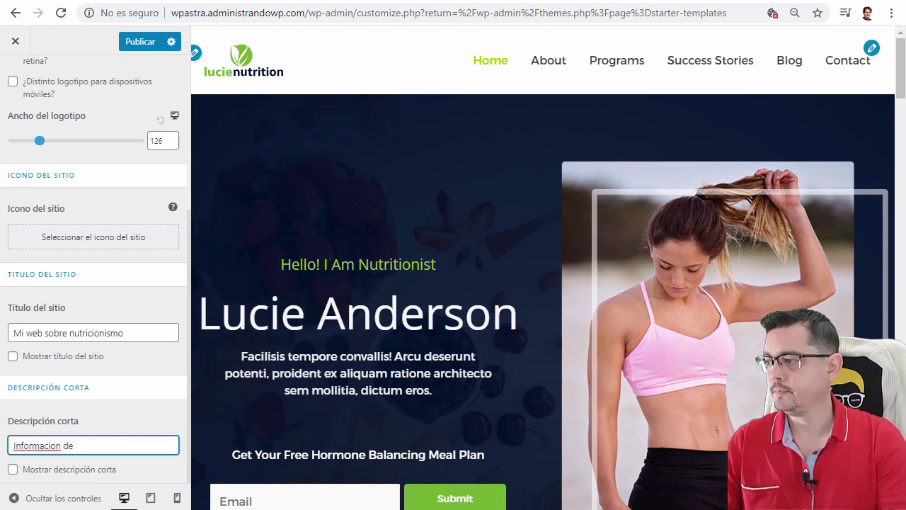
{"action": "type", "text": " nutrici"}
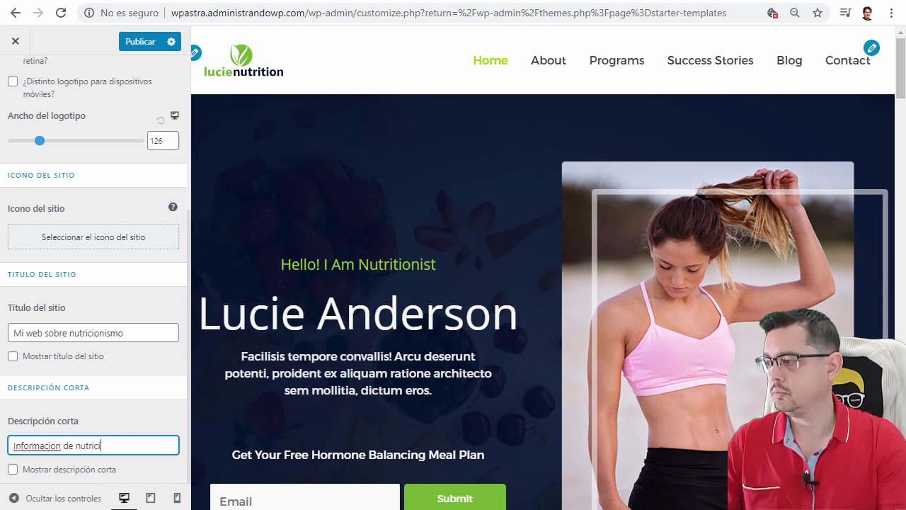
{"action": "type", "text": "ón"}
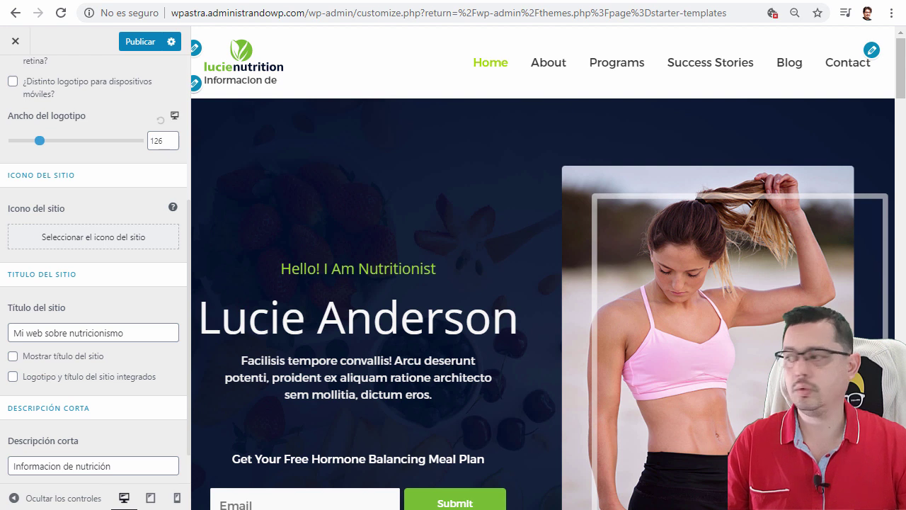
Enable showing the short description in the header and publish the site identity changes.
{"action": "scroll", "coordinate": [42, 407], "scroll_direction": "down", "scroll_amount": 1}
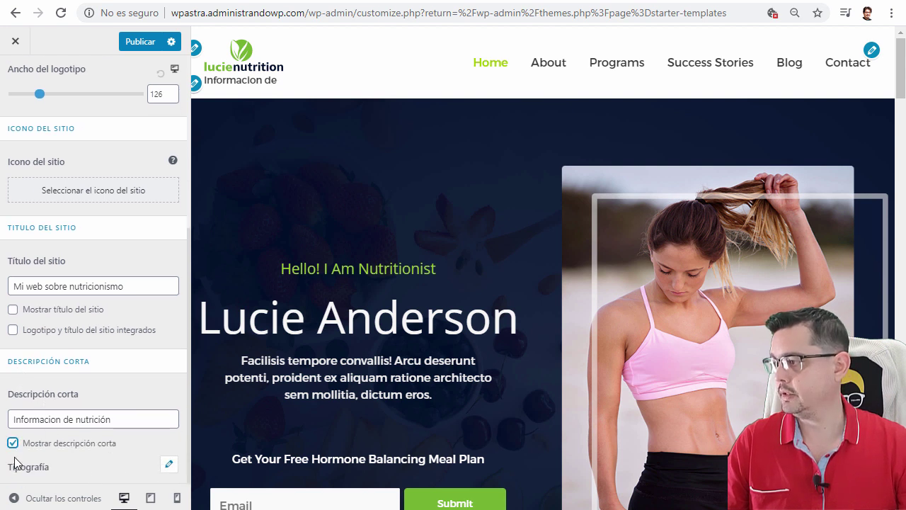
{"action": "scroll", "coordinate": [64, 297], "scroll_direction": "up", "scroll_amount": 5}
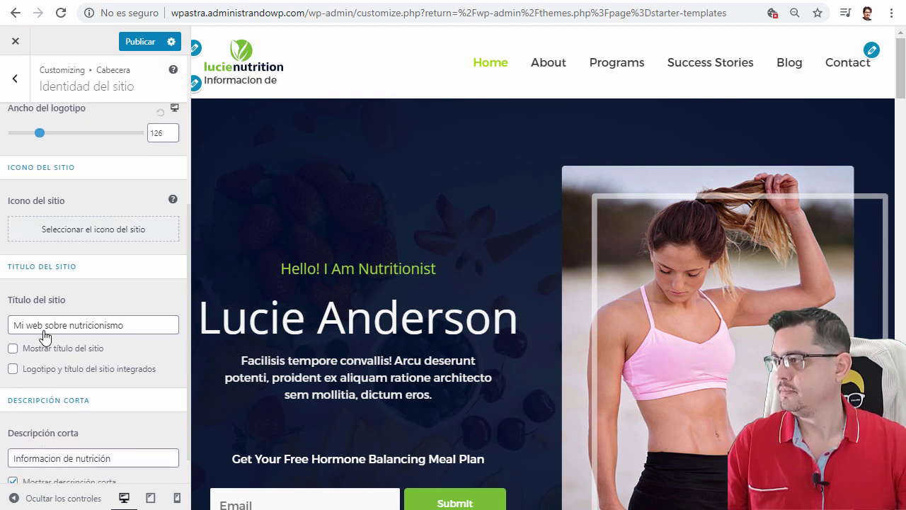
{"action": "left_click", "coordinate": [138, 46]}
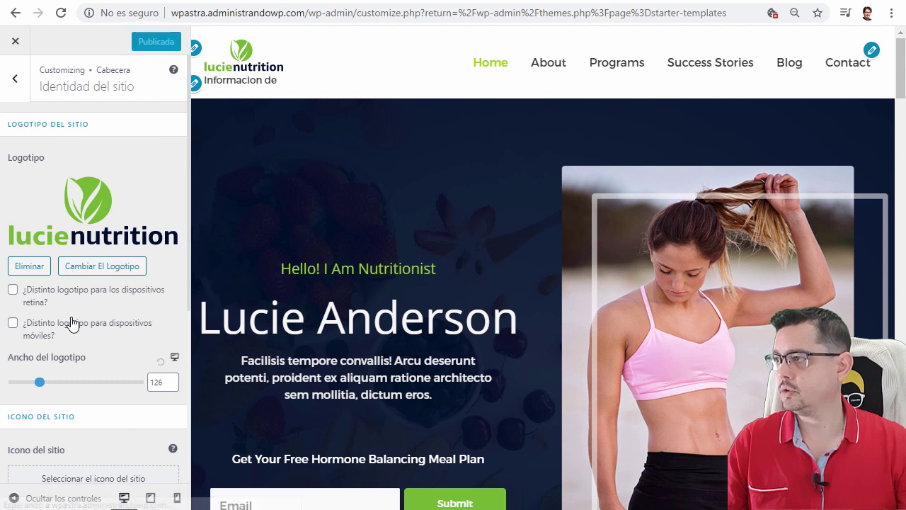
Turn off showing the short description in the header and publish the change.
{"action": "scroll", "coordinate": [77, 323], "scroll_direction": "down", "scroll_amount": 4}
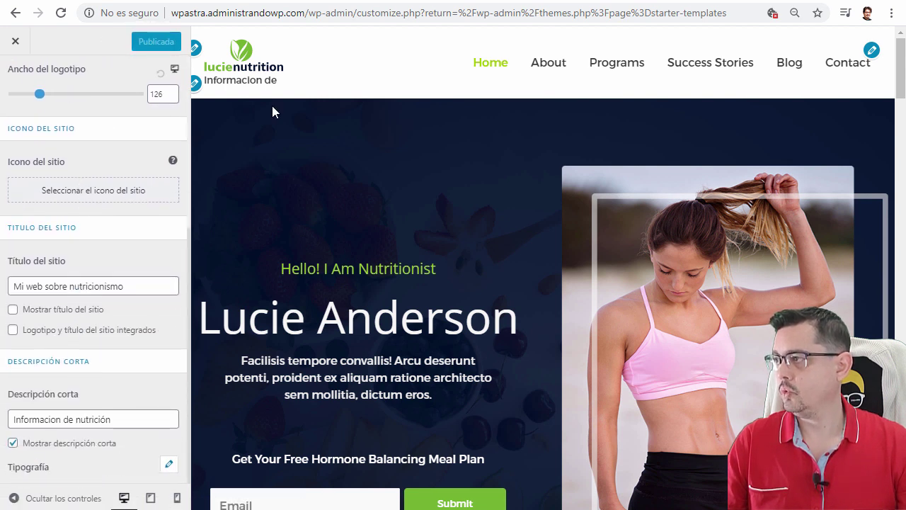
{"action": "left_click", "coordinate": [12, 444]}
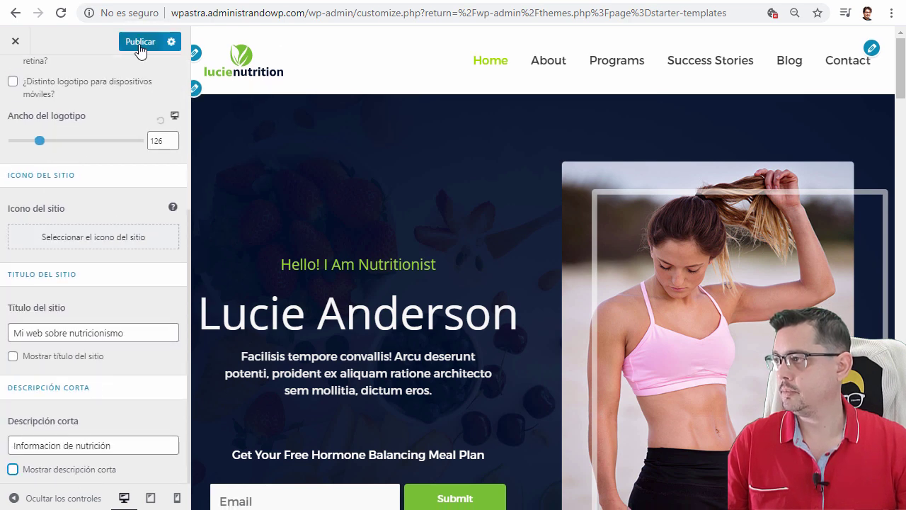
{"action": "left_click", "coordinate": [139, 42]}
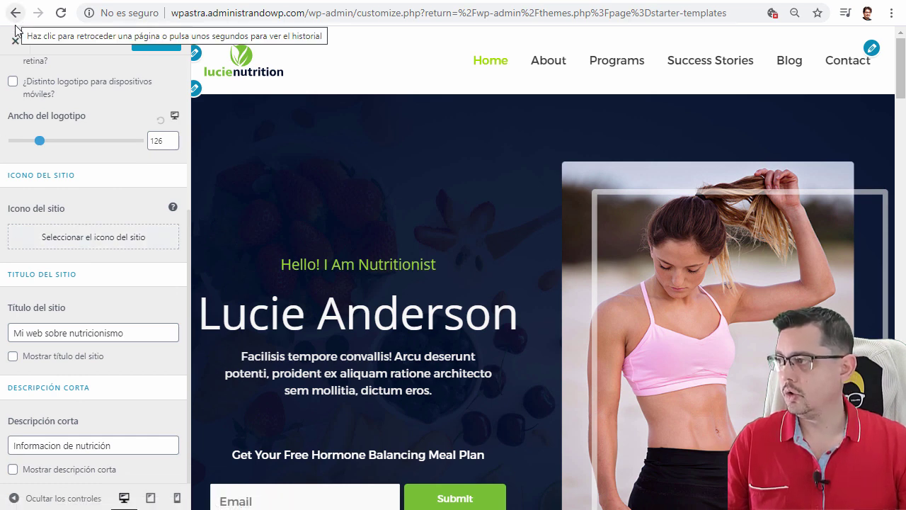
Return to the header settings and open the primary header options (Cabecera principal).
{"action": "scroll", "coordinate": [65, 207], "scroll_direction": "up", "scroll_amount": 4}
{"action": "left_click", "coordinate": [18, 82]}
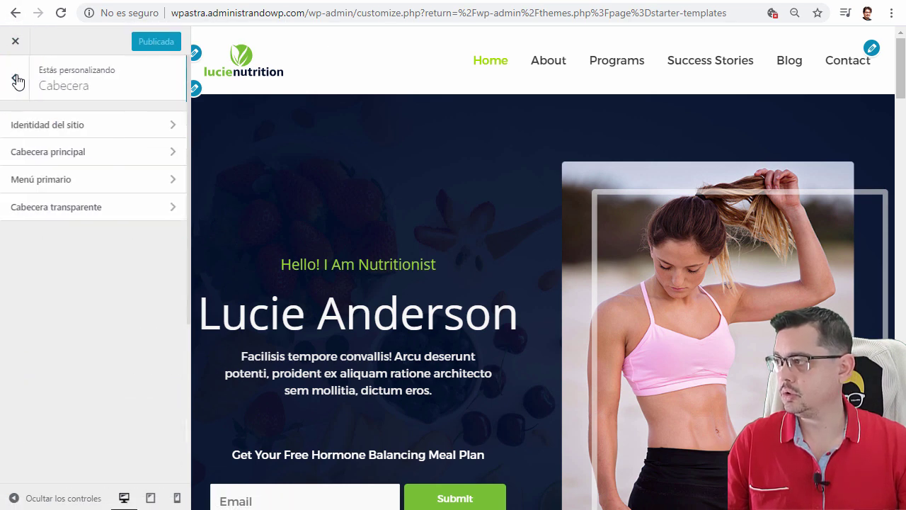
{"action": "left_click", "coordinate": [91, 156]}
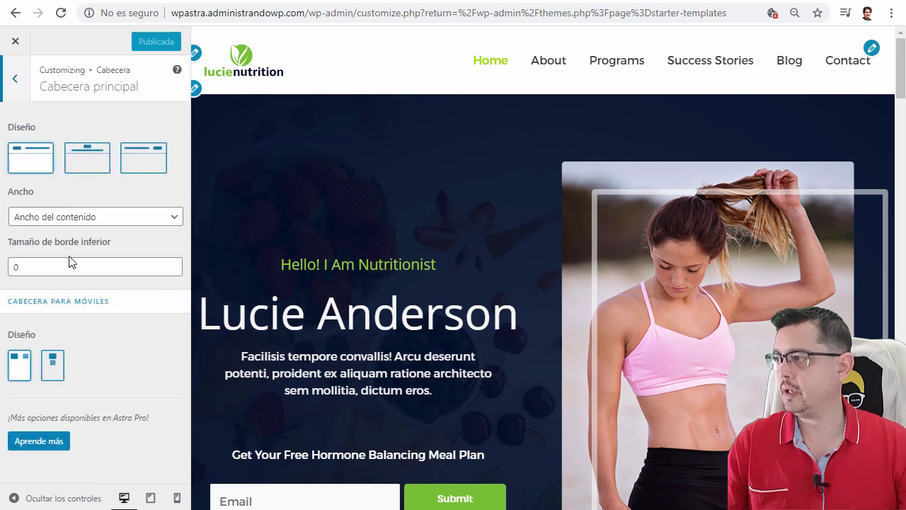
Compare the primary header designs and choose the one with the logo centred above the menu.
{"action": "left_click", "coordinate": [84, 167]}
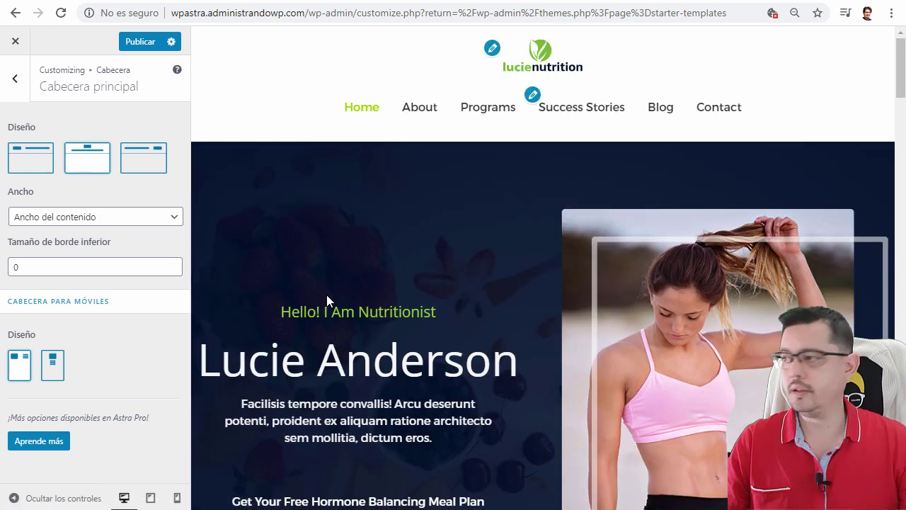
{"action": "left_click", "coordinate": [144, 159]}
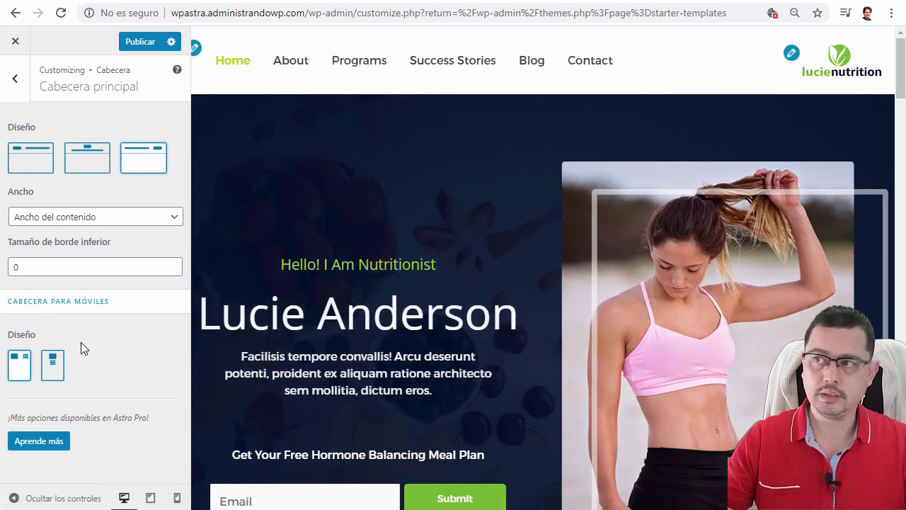
{"action": "left_click", "coordinate": [94, 156]}
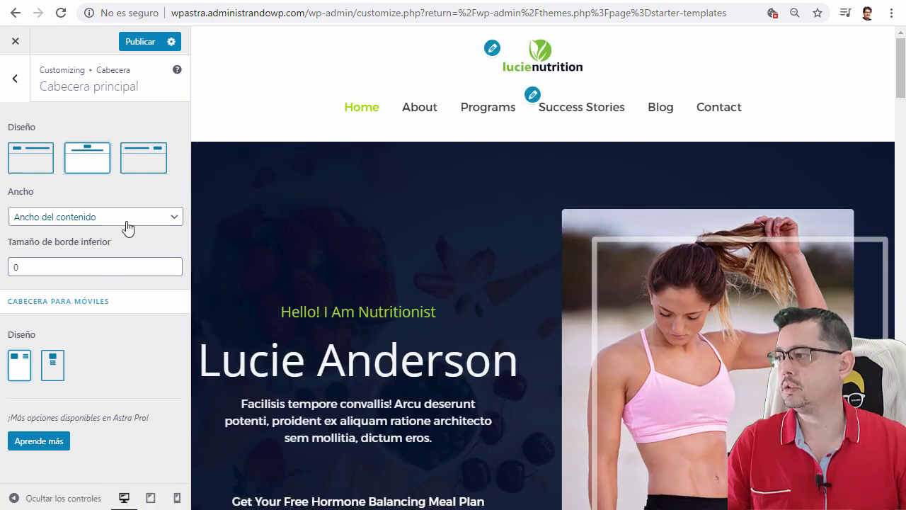
Try the Ancho completo width for the primary header and restore Ancho del contenido.
{"action": "left_click", "coordinate": [127, 223]}
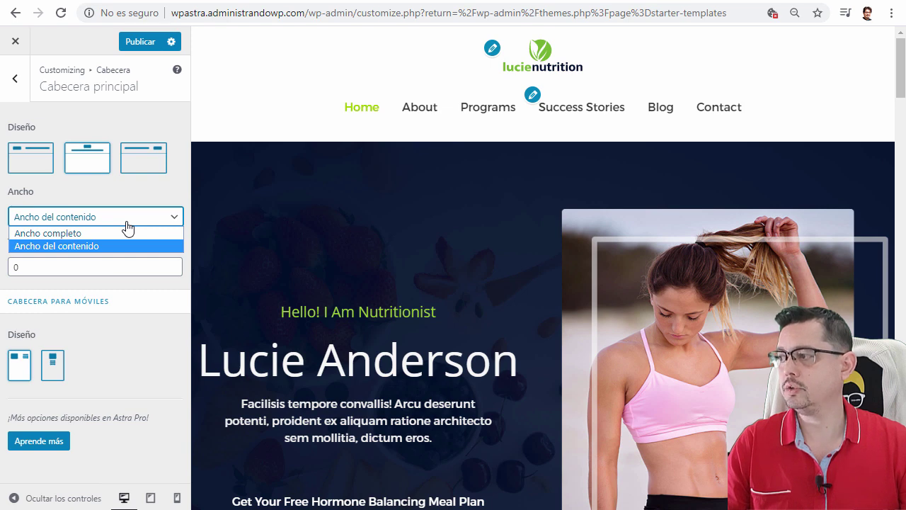
{"action": "left_click", "coordinate": [123, 232]}
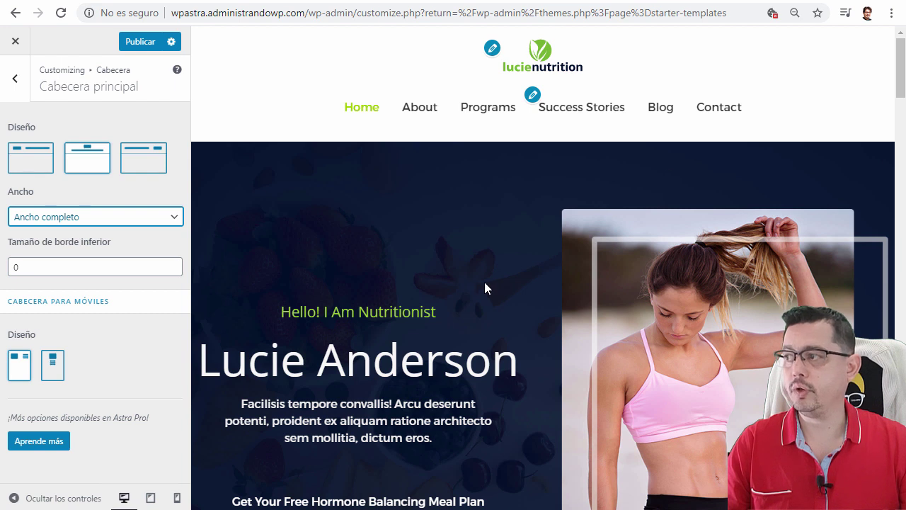
{"action": "left_click", "coordinate": [112, 225]}
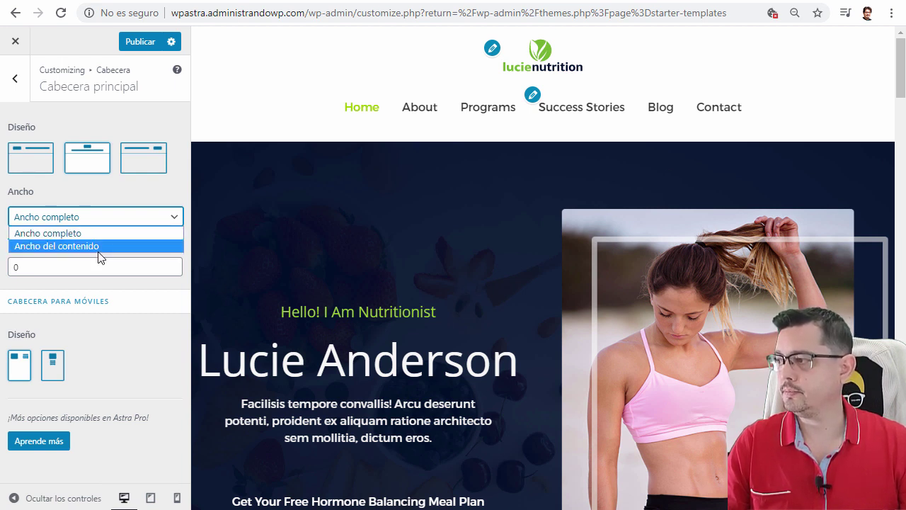
{"action": "left_click", "coordinate": [97, 246]}
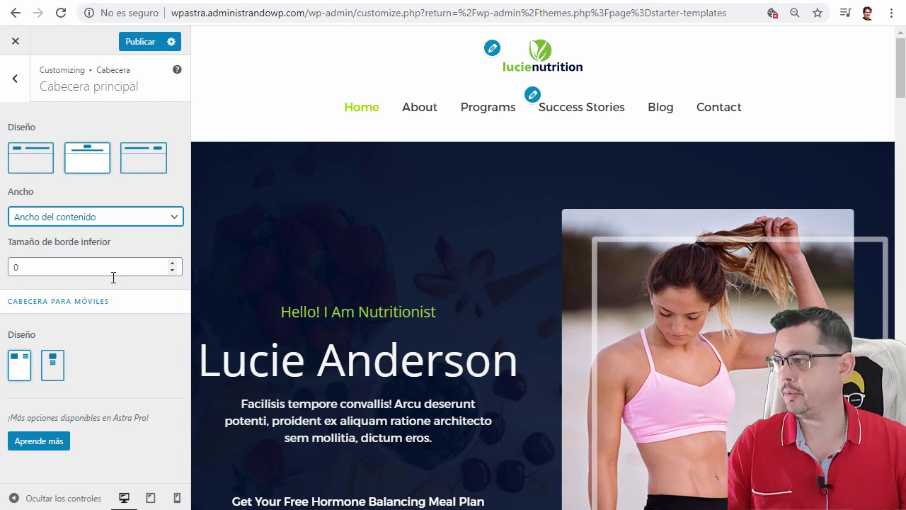
Try a yellow (#eeee22) bottom border on the primary header, with size 1 and size 3.
{"action": "double_click", "coordinate": [64, 268]}
{"action": "type", "text": "1"}
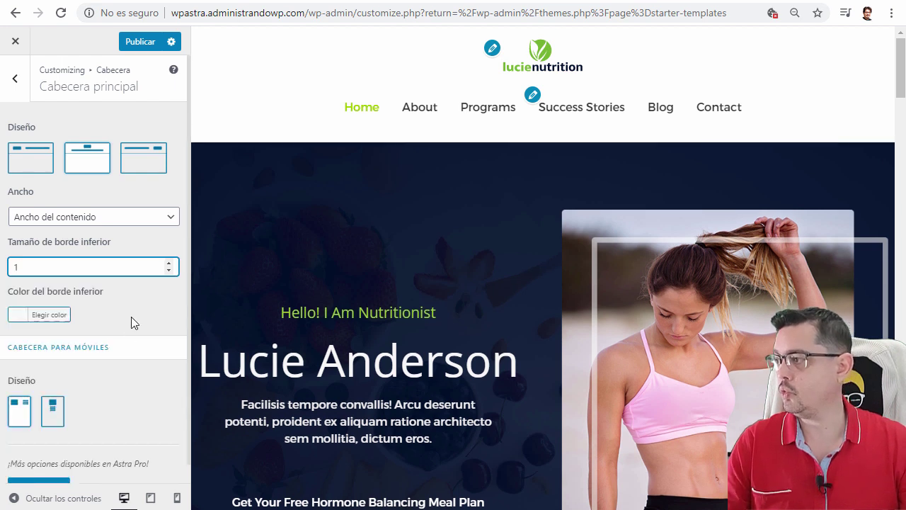
{"action": "left_click", "coordinate": [55, 315]}
{"action": "left_click", "coordinate": [80, 457]}
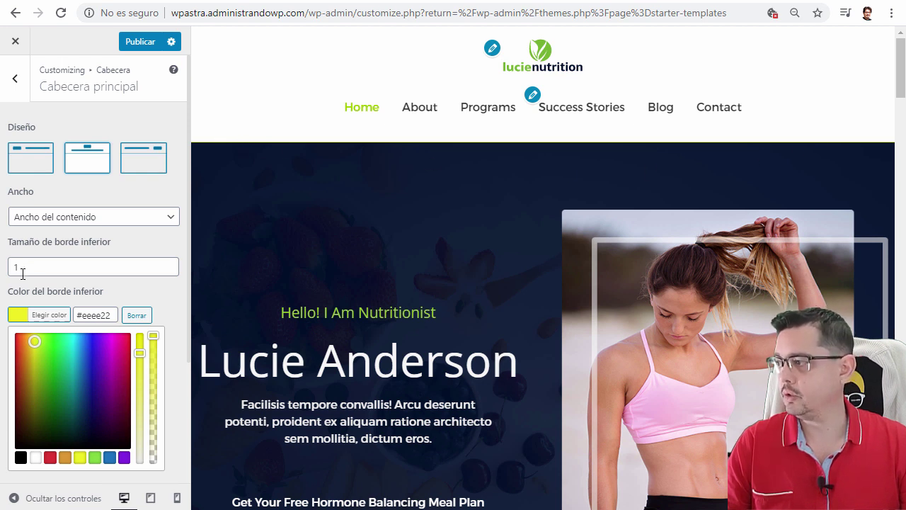
{"action": "left_click_drag", "start_coordinate": [21, 267], "coordinate": [2, 273]}
{"action": "type", "text": "3"}
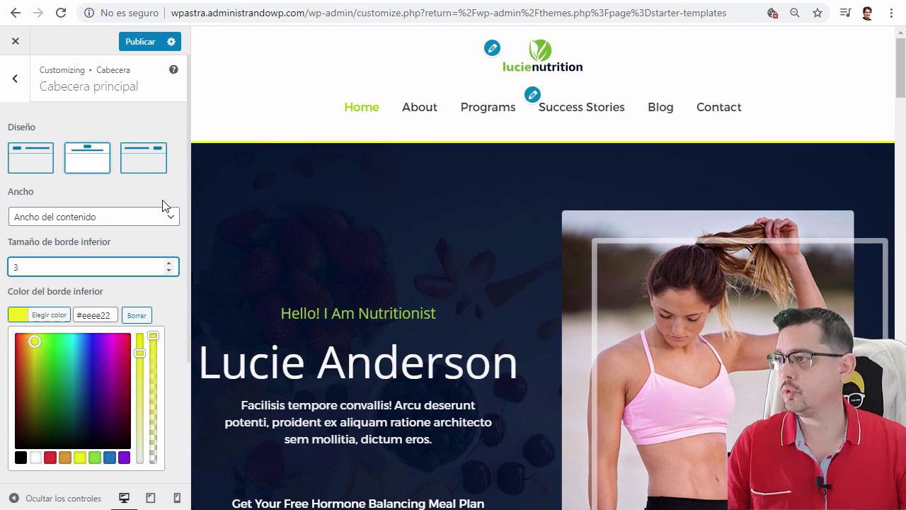
{"action": "left_click", "coordinate": [162, 204]}
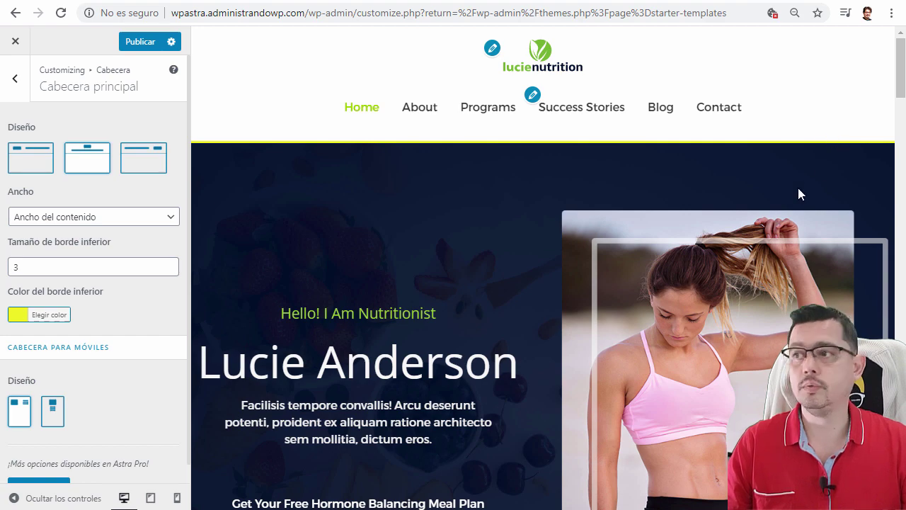
Clear the bottom border size of the primary header after checking the border in the page preview.
{"action": "scroll", "coordinate": [486, 172], "scroll_direction": "down", "scroll_amount": 7}
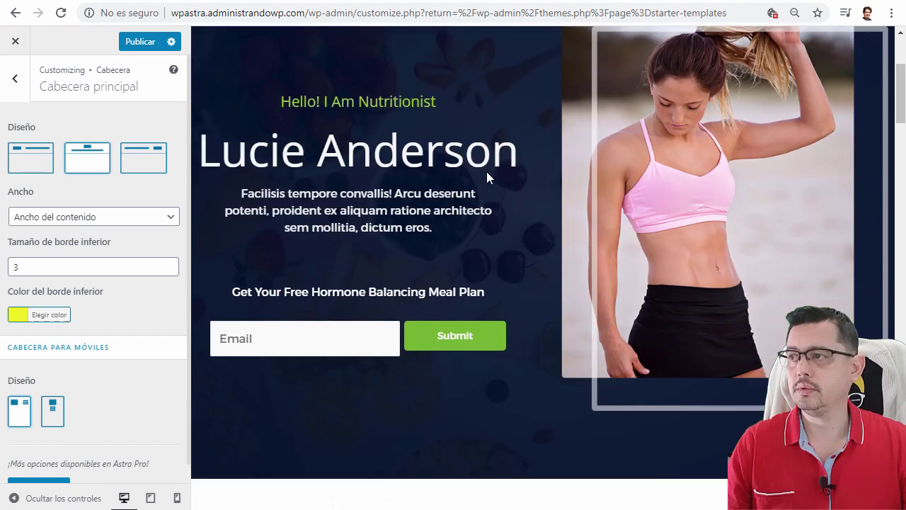
{"action": "scroll", "coordinate": [550, 178], "scroll_direction": "up", "scroll_amount": 7}
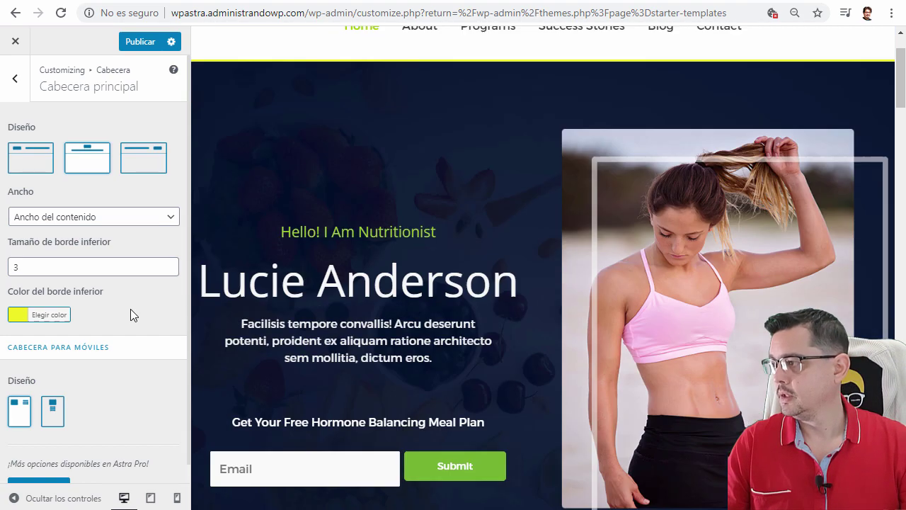
{"action": "left_click", "coordinate": [37, 262]}
{"action": "key", "text": "BackSpace"}
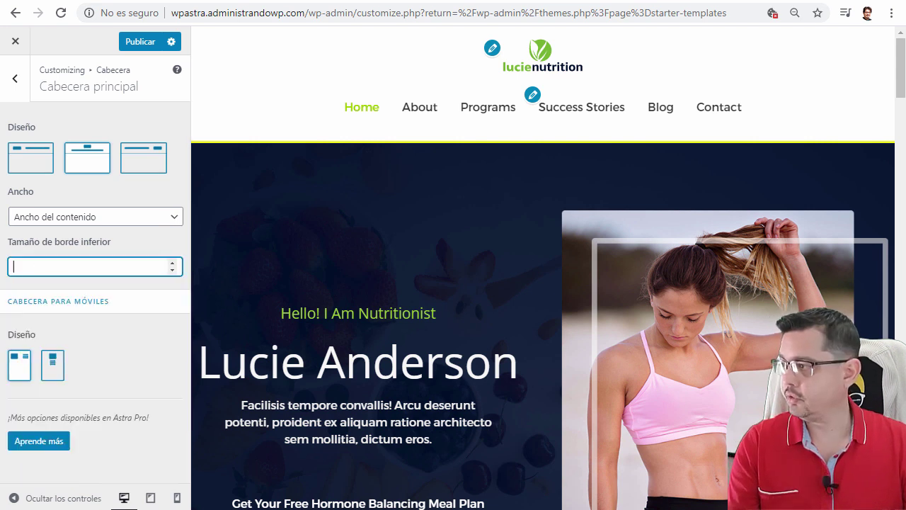
{"action": "left_click", "coordinate": [134, 352]}
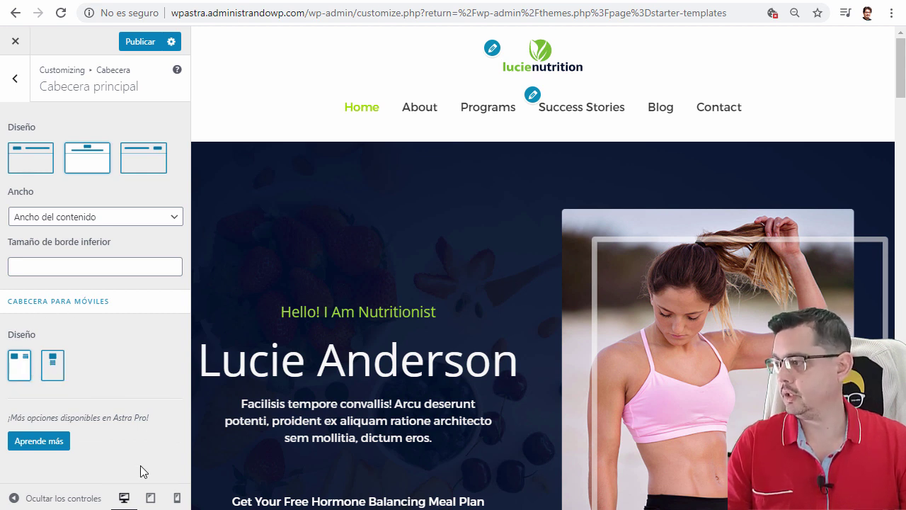
Preview the site at tablet size and test opening and closing its navigation menu.
{"action": "left_click", "coordinate": [150, 498]}
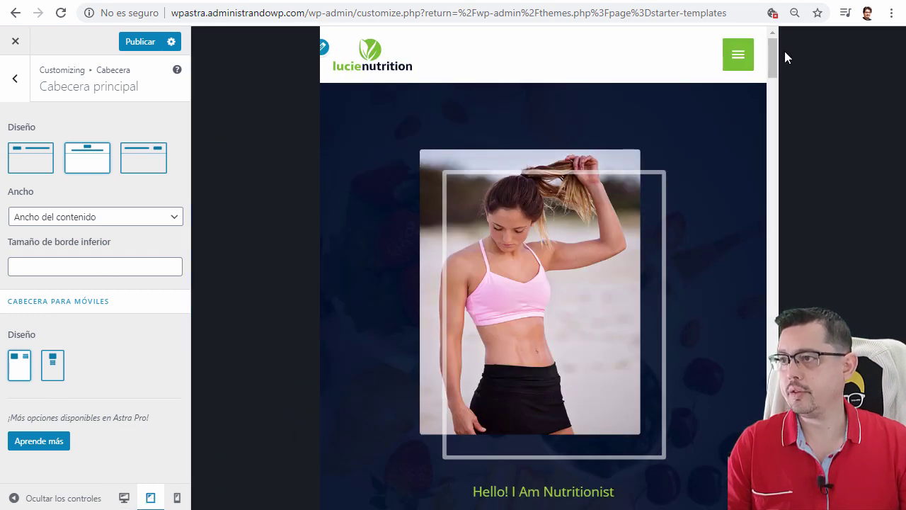
{"action": "left_click", "coordinate": [745, 55]}
{"action": "left_click", "coordinate": [748, 60]}
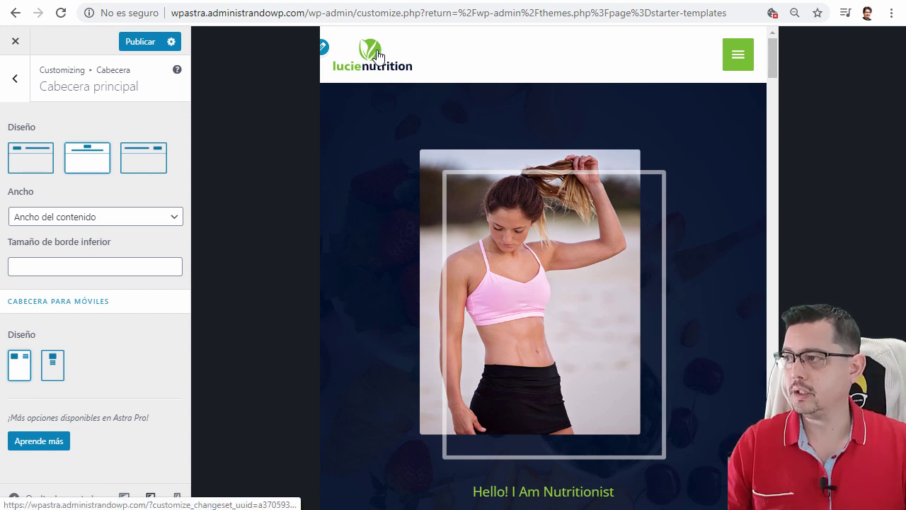
{"action": "left_click", "coordinate": [741, 65]}
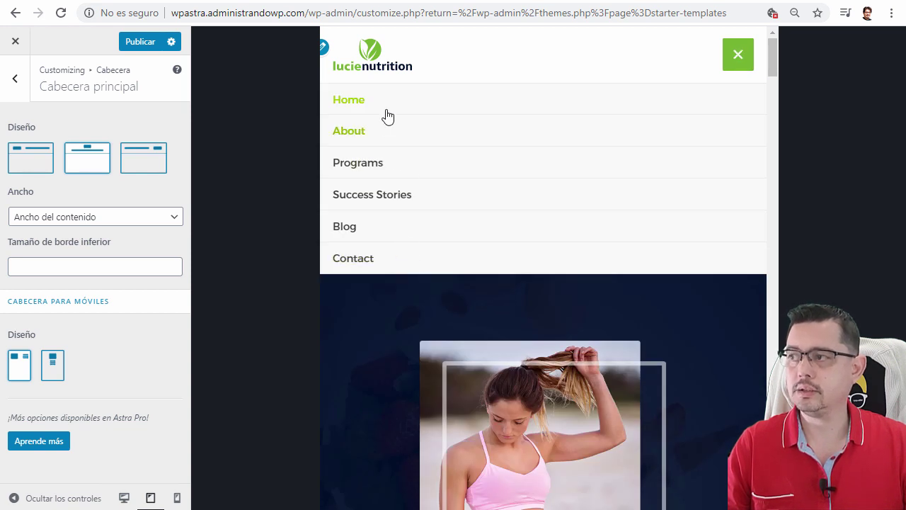
{"action": "left_click", "coordinate": [742, 55]}
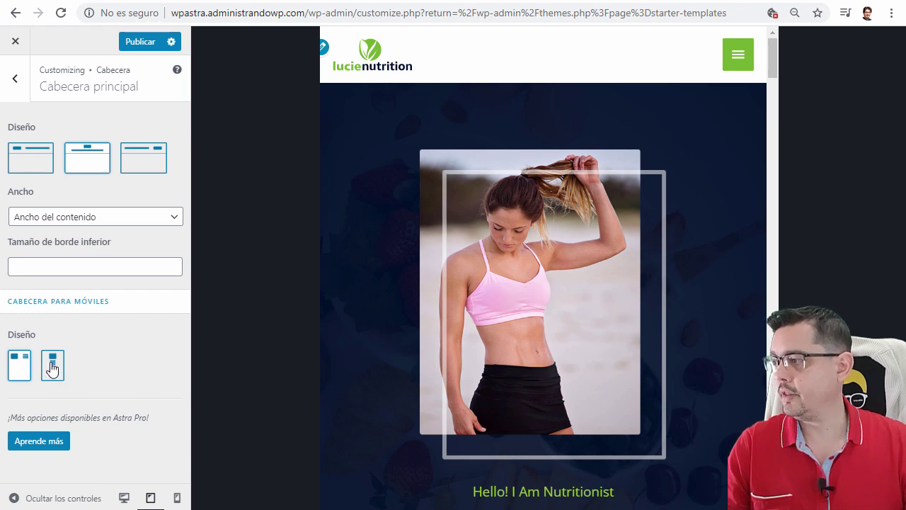
Set the mobile header design to the centred logo above the menu toggle, test the menu, and publish the header changes.
{"action": "left_click", "coordinate": [52, 366]}
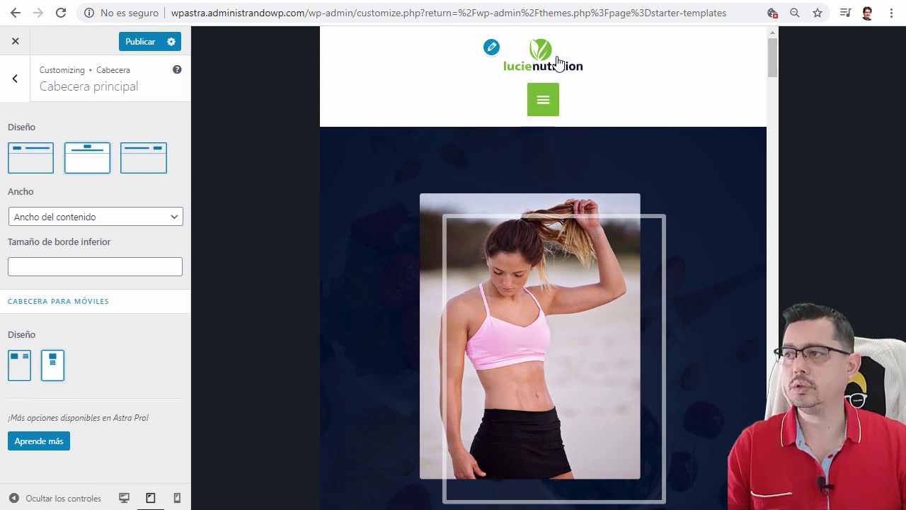
{"action": "left_click", "coordinate": [543, 101]}
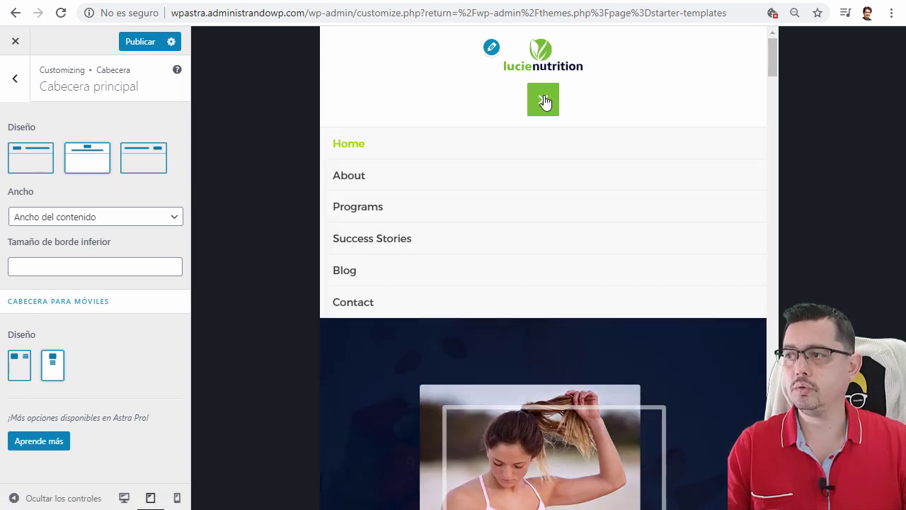
{"action": "left_click", "coordinate": [544, 100]}
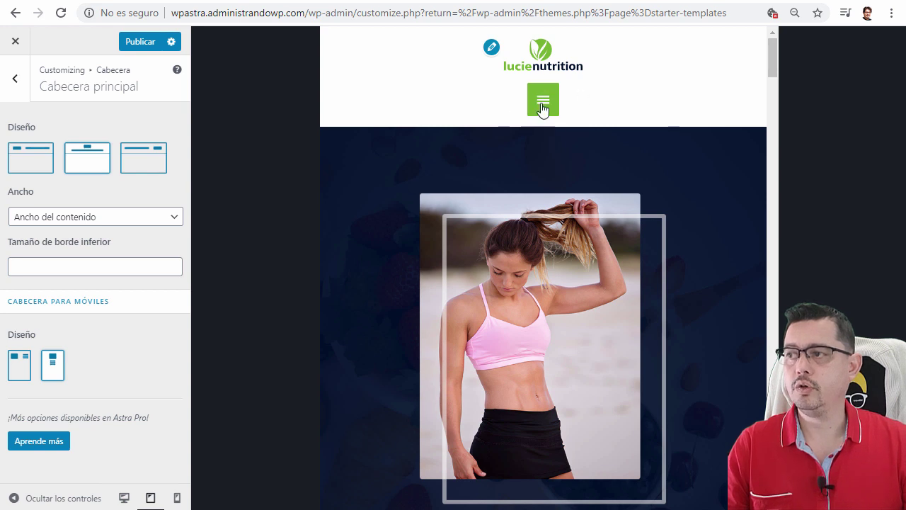
{"action": "left_click", "coordinate": [550, 102]}
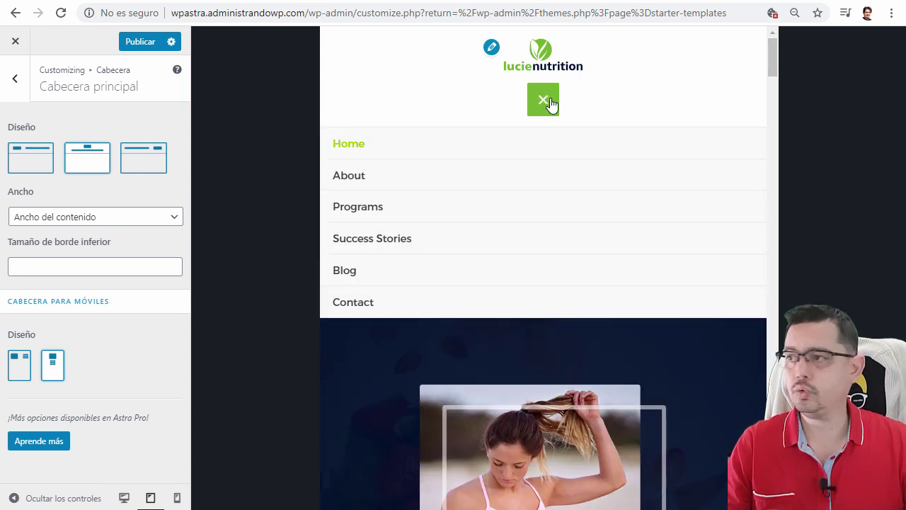
{"action": "left_click", "coordinate": [550, 103]}
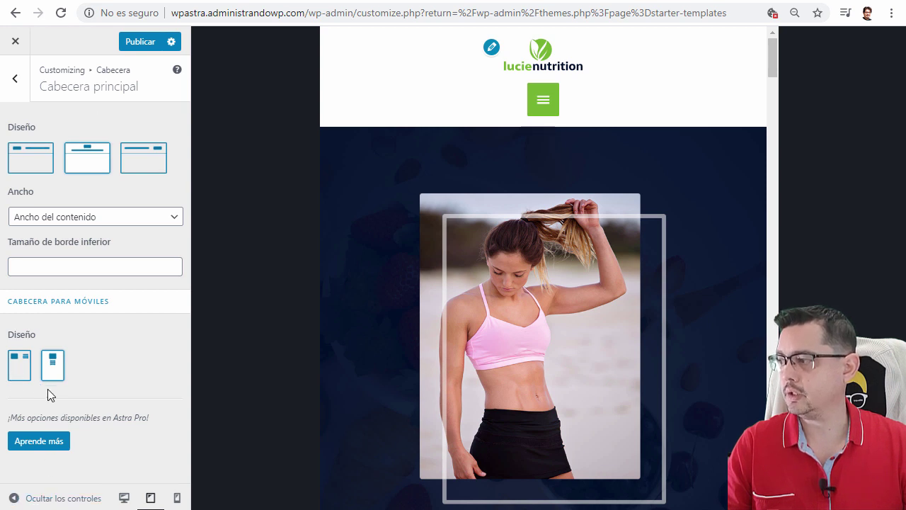
{"action": "left_click", "coordinate": [139, 43]}
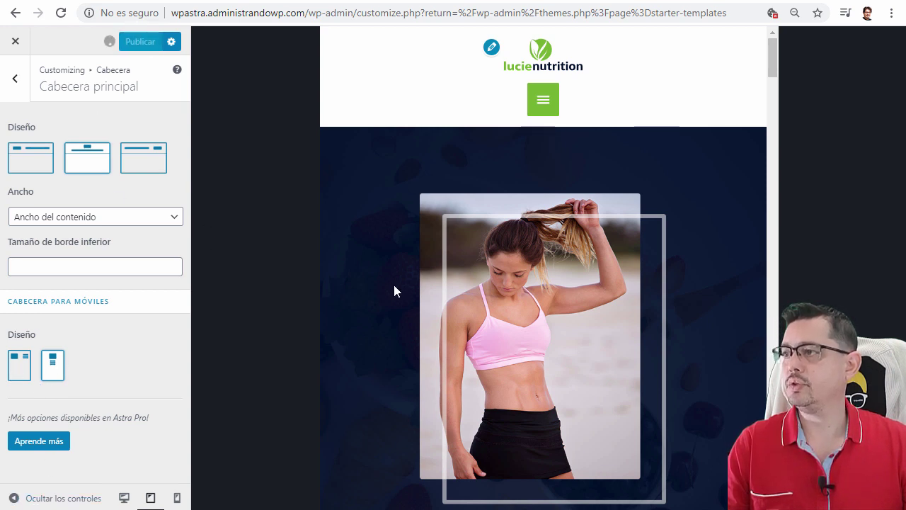
Leave the header settings and open the Blog / Archivo settings of the blog section.
{"action": "left_click", "coordinate": [15, 80]}
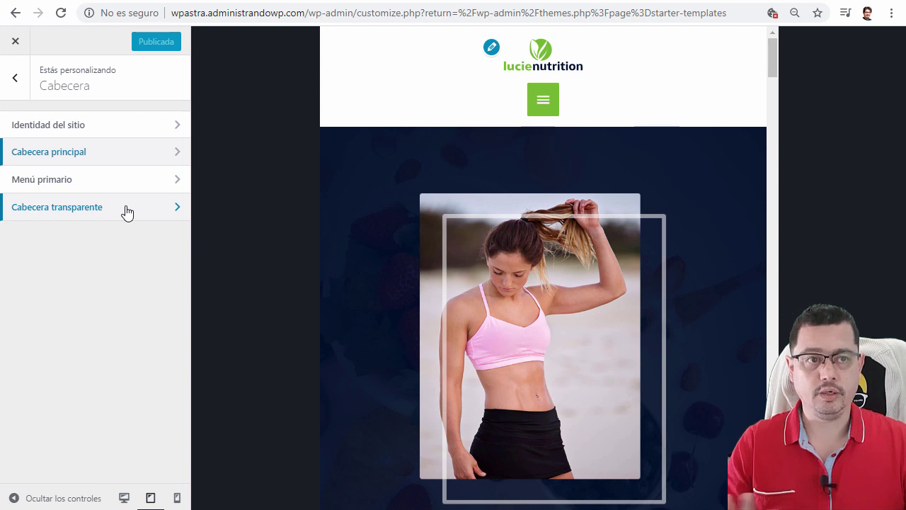
{"action": "left_click", "coordinate": [15, 78]}
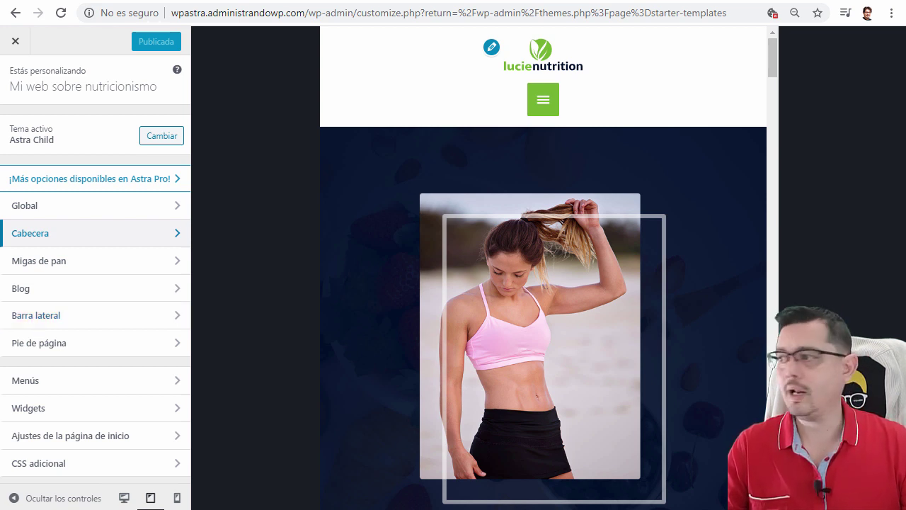
{"action": "left_click", "coordinate": [47, 293]}
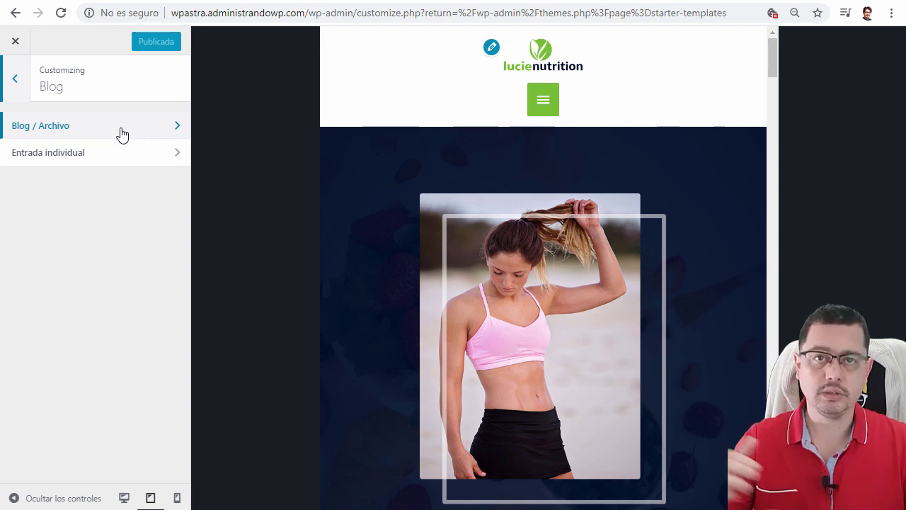
{"action": "left_click", "coordinate": [71, 134]}
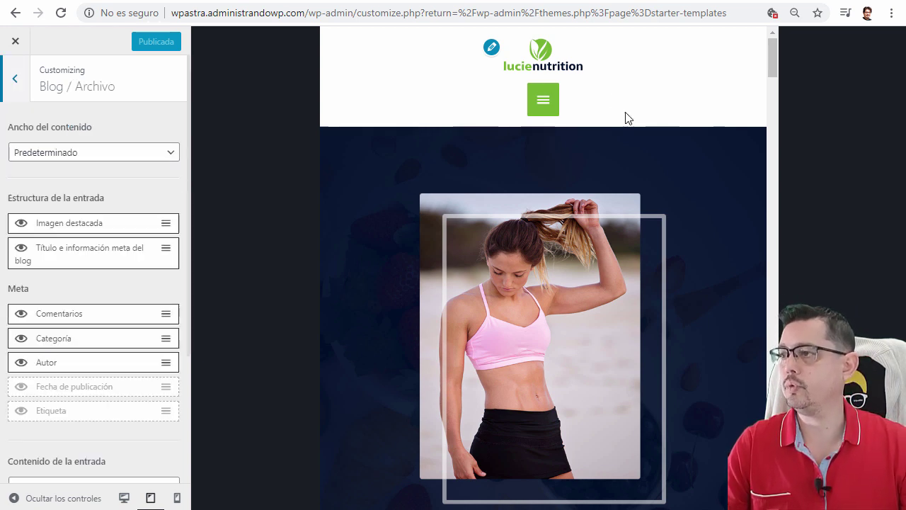
Switch the preview back to desktop size, and examine the Blog page and its post listing.
{"action": "left_click", "coordinate": [124, 499]}
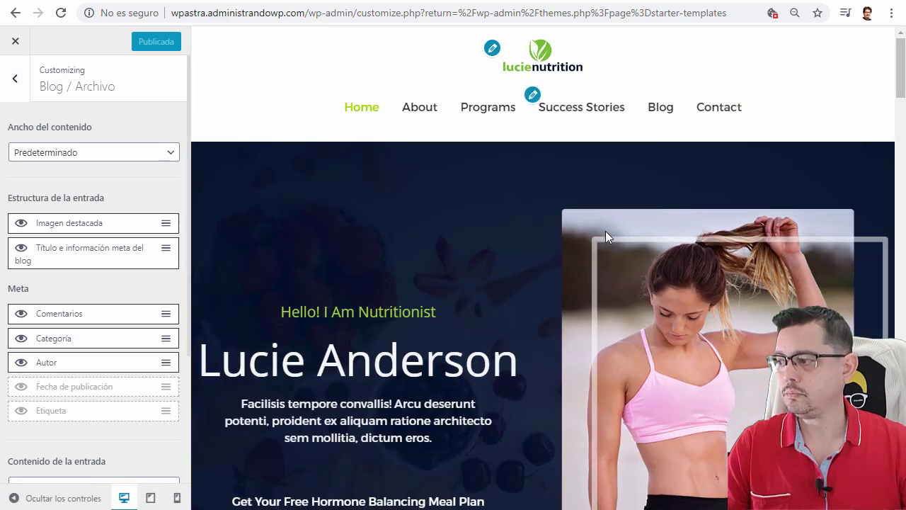
{"action": "left_click", "coordinate": [653, 114]}
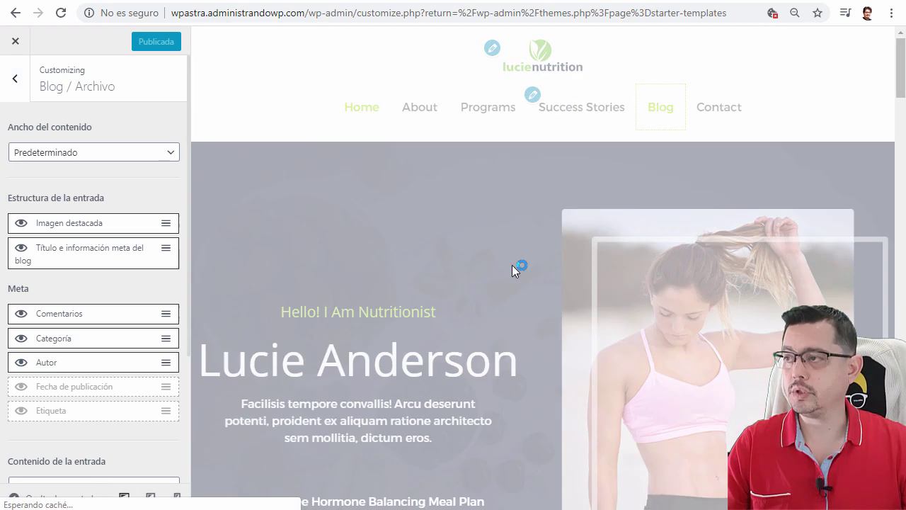
{"action": "scroll", "coordinate": [584, 274], "scroll_direction": "down", "scroll_amount": 6}
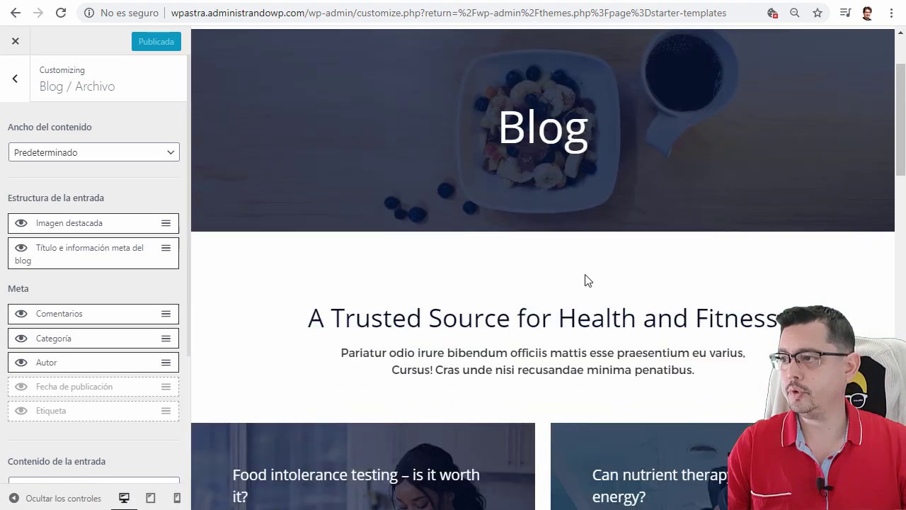
{"action": "scroll", "coordinate": [584, 272], "scroll_direction": "down", "scroll_amount": 15}
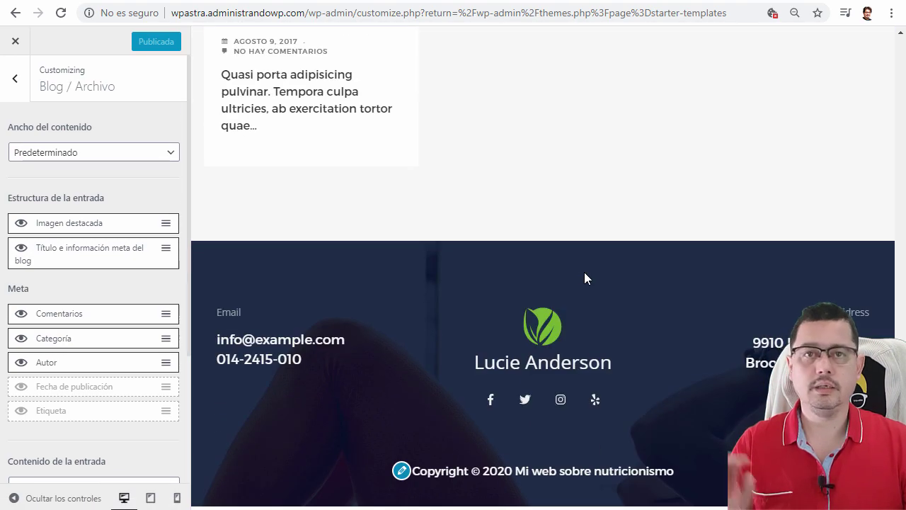
{"action": "scroll", "coordinate": [585, 272], "scroll_direction": "up", "scroll_amount": 7}
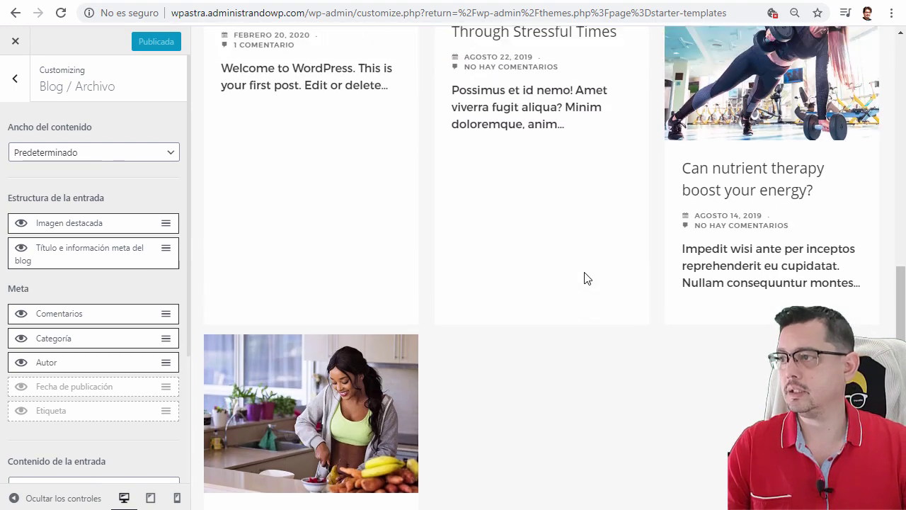
{"action": "scroll", "coordinate": [585, 279], "scroll_direction": "up", "scroll_amount": 12}
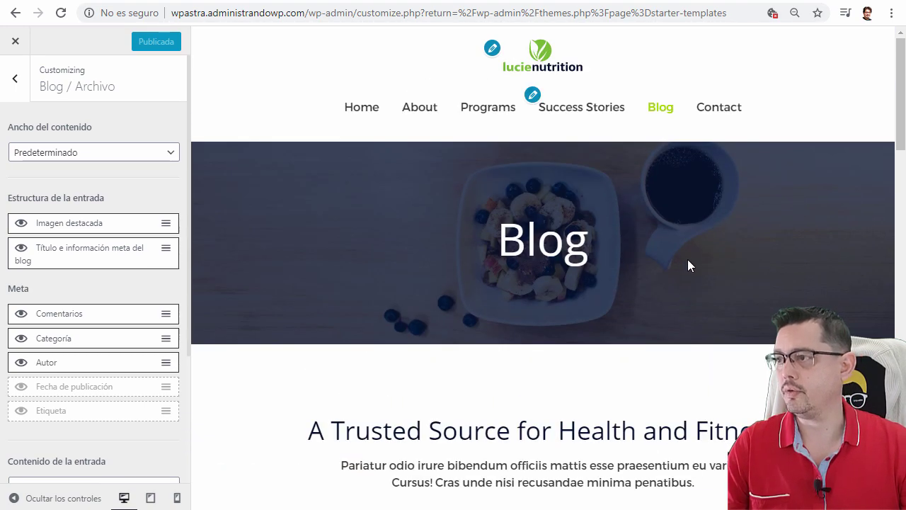
Examine the Blog page's banner, introductory heading, featured posts and the post listing below them.
{"action": "scroll", "coordinate": [687, 263], "scroll_direction": "down", "scroll_amount": 1}
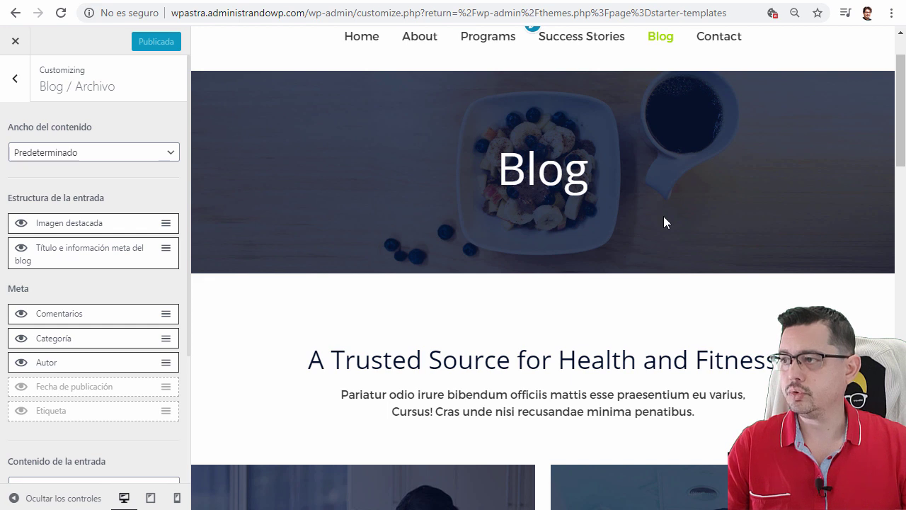
{"action": "scroll", "coordinate": [549, 164], "scroll_direction": "up", "scroll_amount": 1}
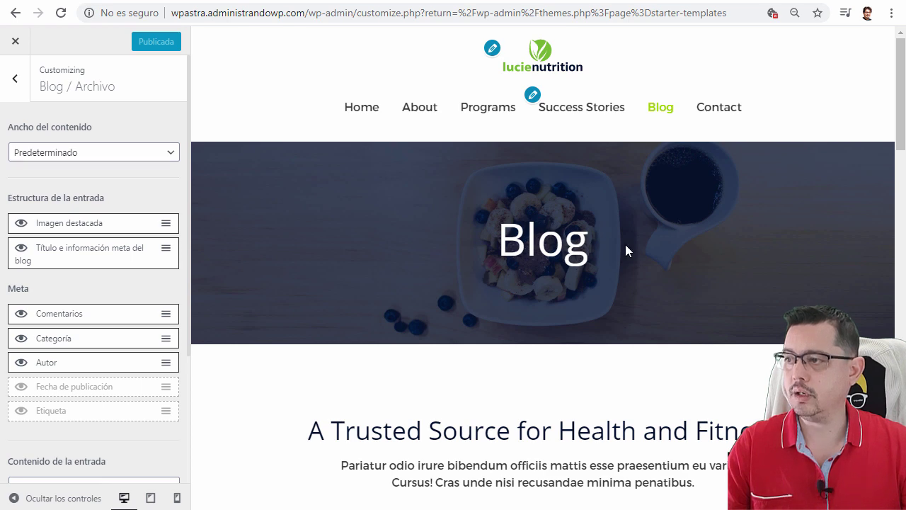
{"action": "scroll", "coordinate": [546, 173], "scroll_direction": "down", "scroll_amount": 4}
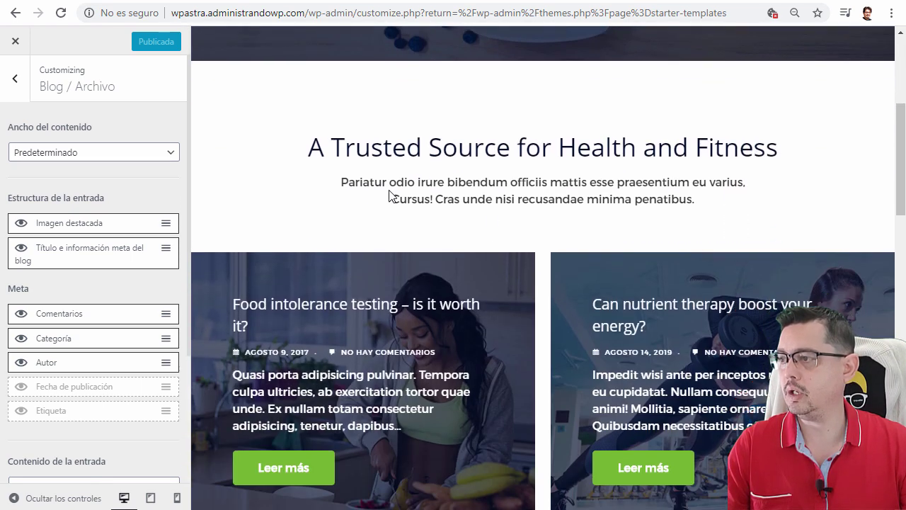
{"action": "left_click_drag", "start_coordinate": [299, 142], "coordinate": [732, 210]}
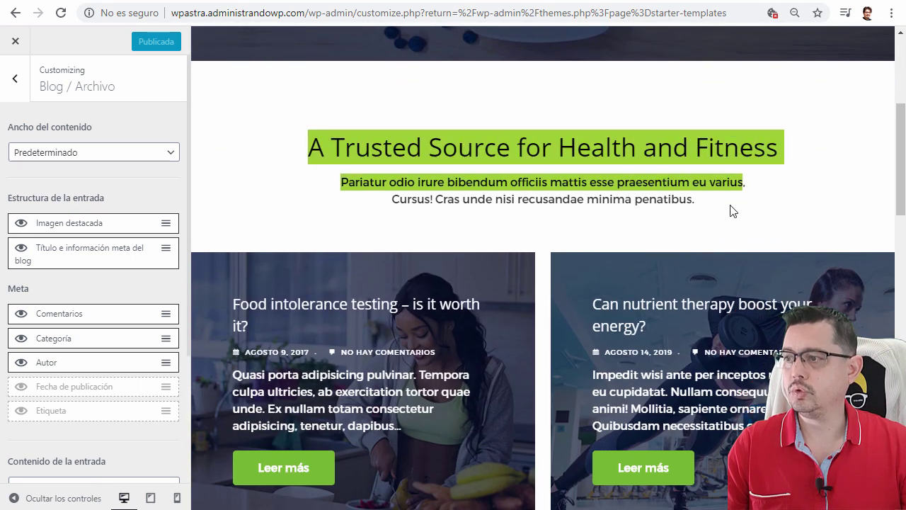
{"action": "left_click", "coordinate": [735, 207]}
{"action": "scroll", "coordinate": [673, 198], "scroll_direction": "down", "scroll_amount": 2}
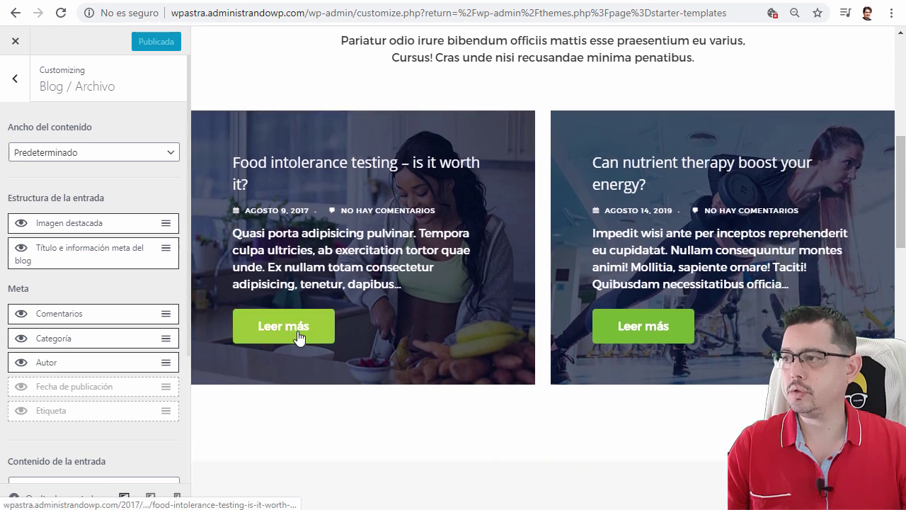
{"action": "scroll", "coordinate": [542, 318], "scroll_direction": "down", "scroll_amount": 4}
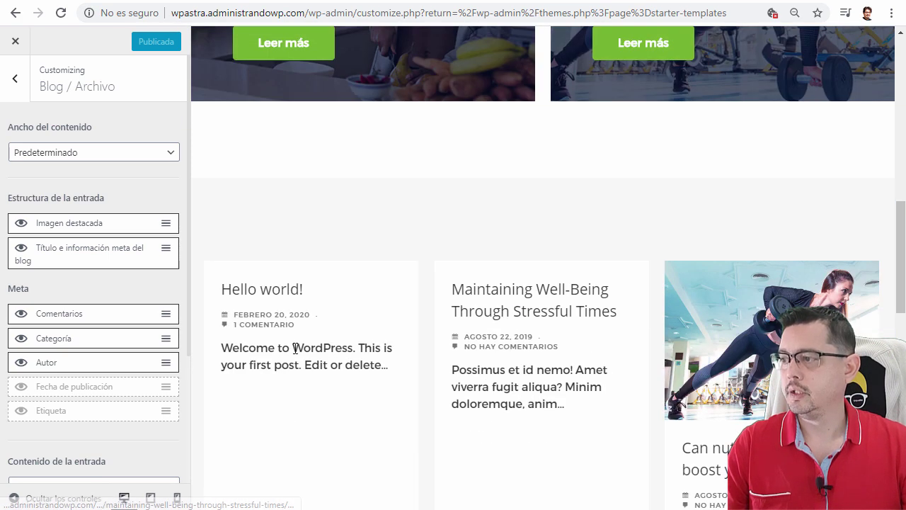
{"action": "scroll", "coordinate": [312, 346], "scroll_direction": "down", "scroll_amount": 2}
{"action": "scroll", "coordinate": [312, 283], "scroll_direction": "down", "scroll_amount": 4}
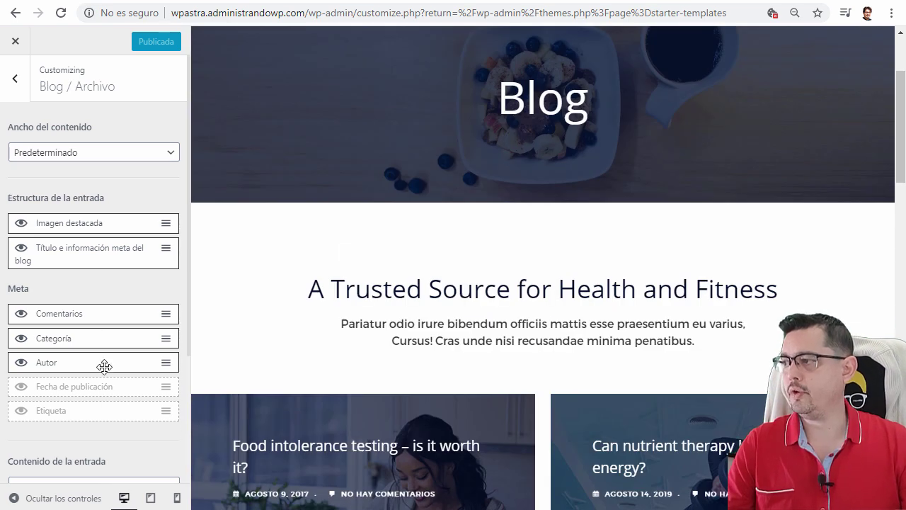
Hide the Imagen destacada element of the post structure, check the post listing, and show the element again.
{"action": "scroll", "coordinate": [512, 283], "scroll_direction": "up", "scroll_amount": 2}
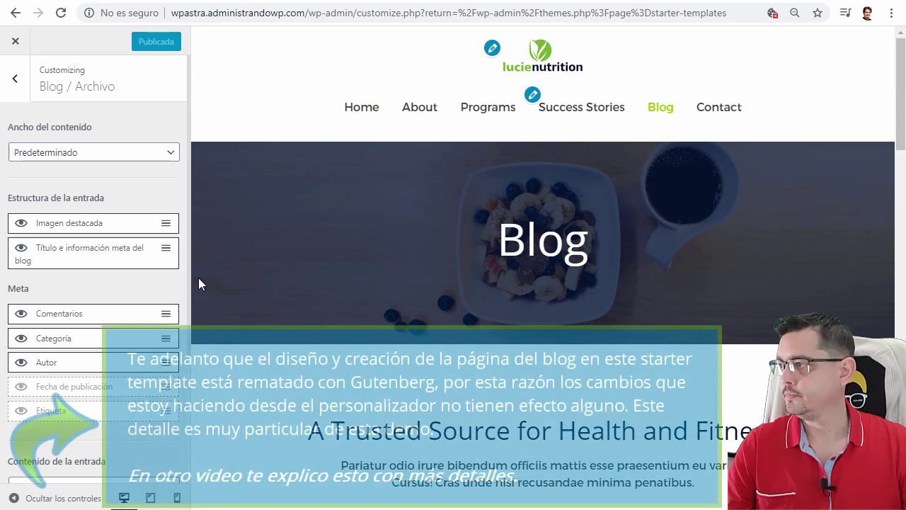
{"action": "scroll", "coordinate": [117, 262], "scroll_direction": "down", "scroll_amount": 3}
{"action": "scroll", "coordinate": [317, 284], "scroll_direction": "down", "scroll_amount": 6}
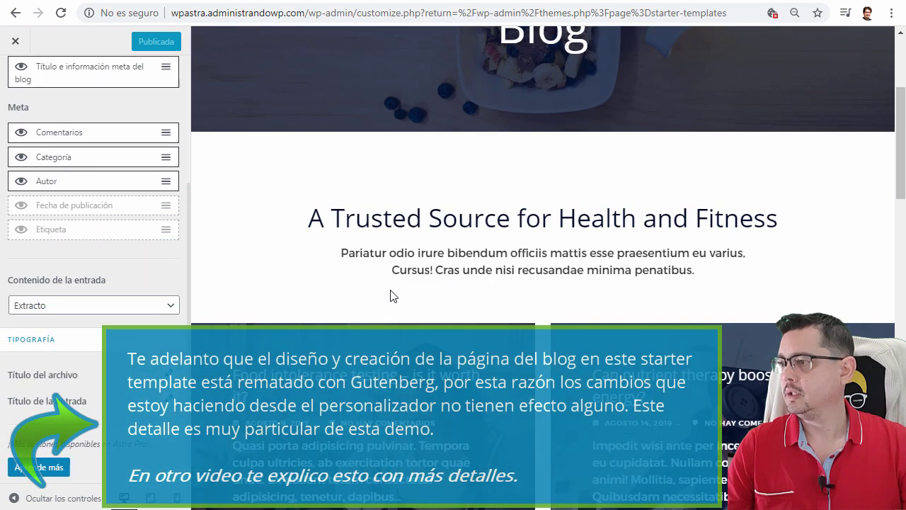
{"action": "scroll", "coordinate": [102, 154], "scroll_direction": "up", "scroll_amount": 3}
{"action": "scroll", "coordinate": [102, 154], "scroll_direction": "up", "scroll_amount": 2}
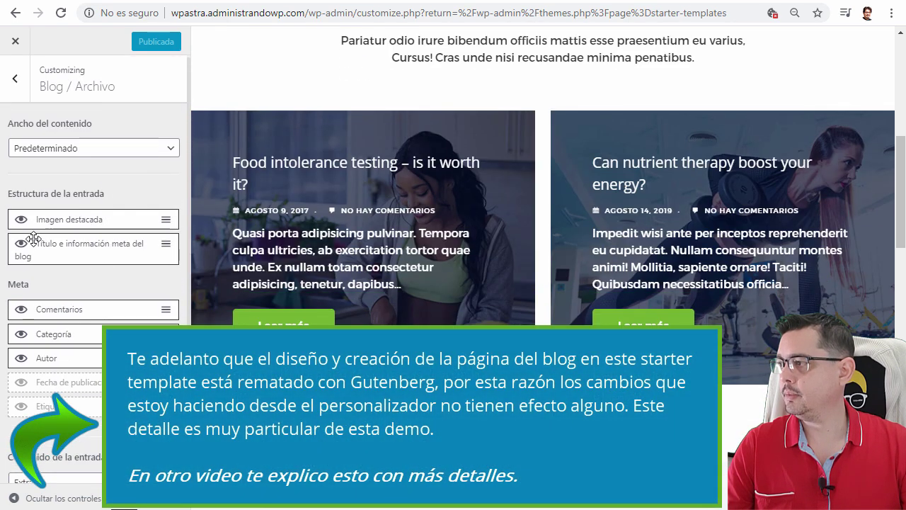
{"action": "left_click", "coordinate": [21, 221]}
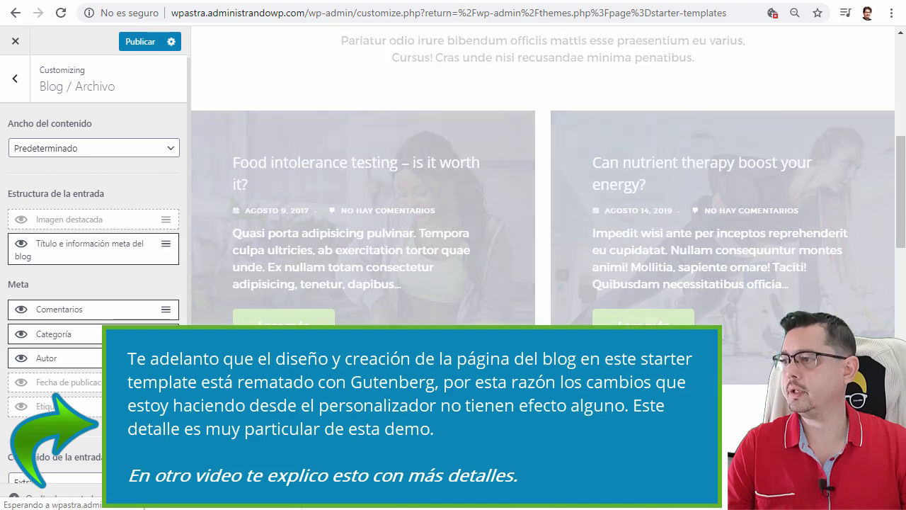
{"action": "scroll", "coordinate": [543, 213], "scroll_direction": "down", "scroll_amount": 4}
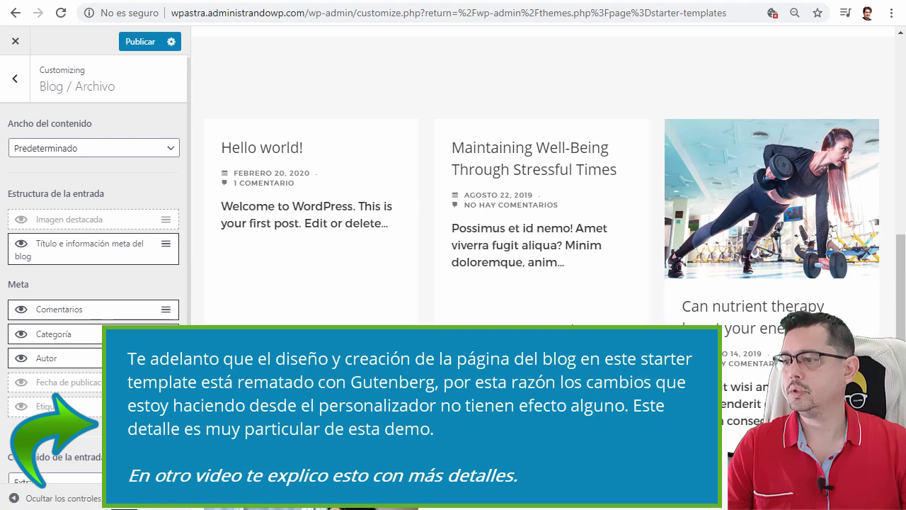
{"action": "scroll", "coordinate": [574, 323], "scroll_direction": "up", "scroll_amount": 5}
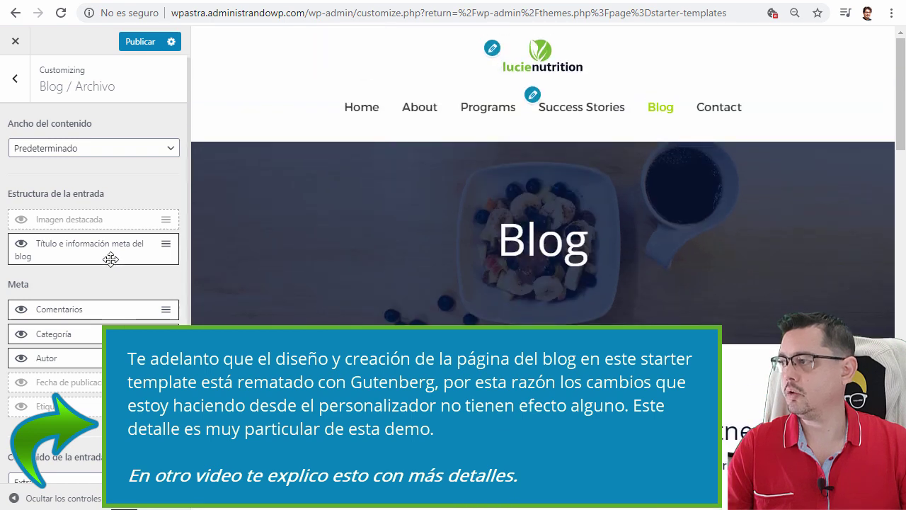
{"action": "left_click", "coordinate": [22, 223]}
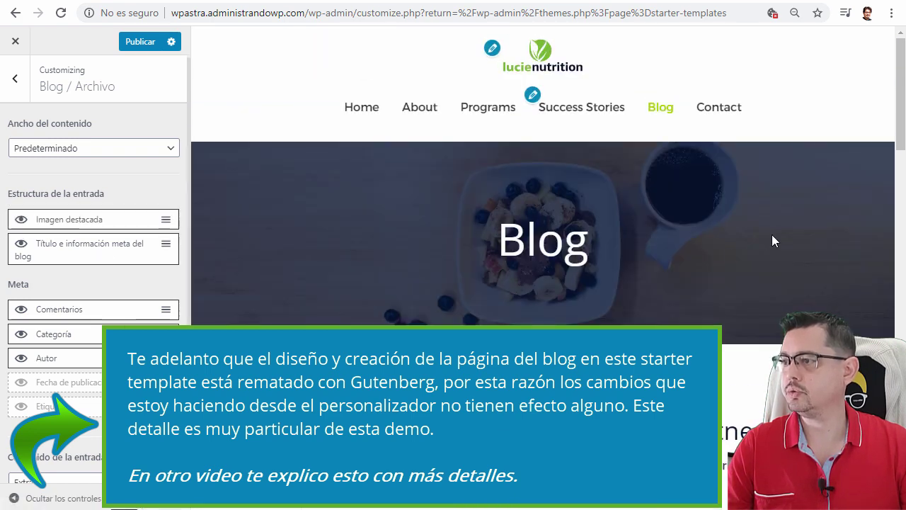
Hide the Comentarios, Categoría and Autor meta elements of the blog archive, checking the post listing.
{"action": "scroll", "coordinate": [670, 266], "scroll_direction": "down", "scroll_amount": 4}
{"action": "scroll", "coordinate": [60, 329], "scroll_direction": "down", "scroll_amount": 1}
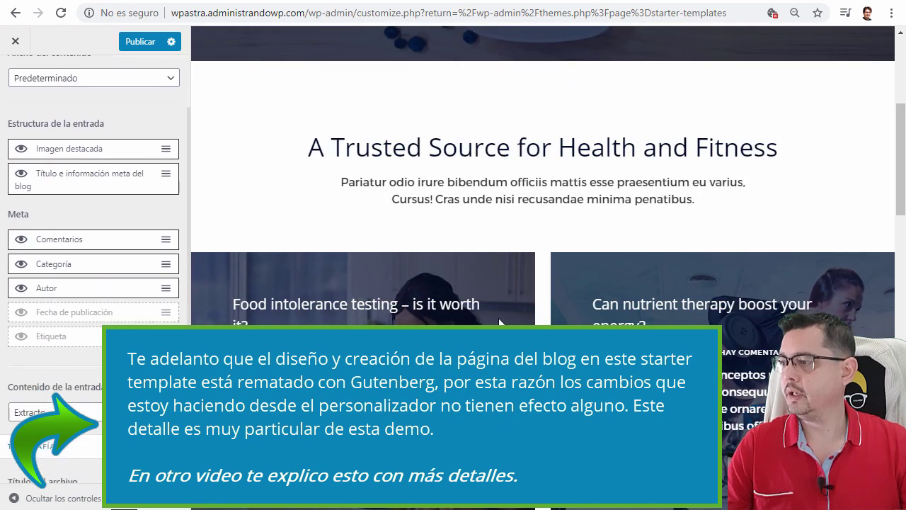
{"action": "scroll", "coordinate": [493, 320], "scroll_direction": "down", "scroll_amount": 4}
{"action": "scroll", "coordinate": [493, 320], "scroll_direction": "down", "scroll_amount": 2}
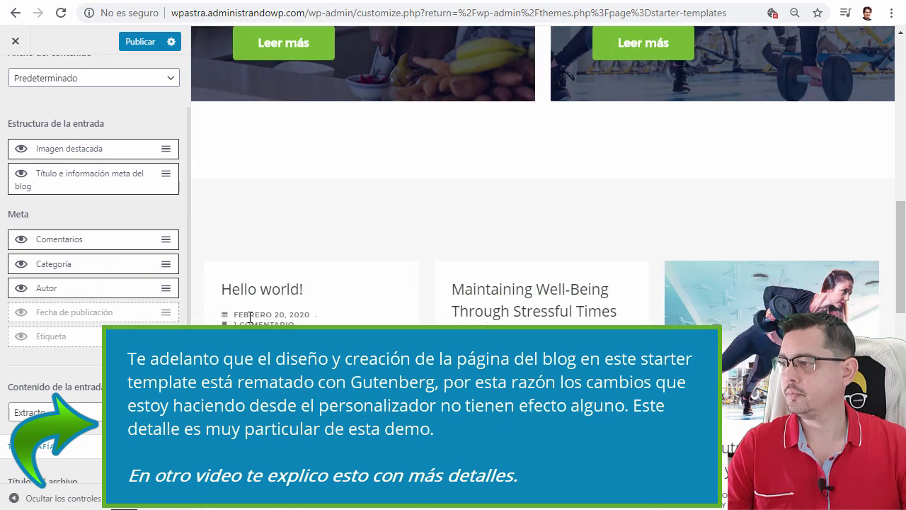
{"action": "left_click", "coordinate": [21, 239]}
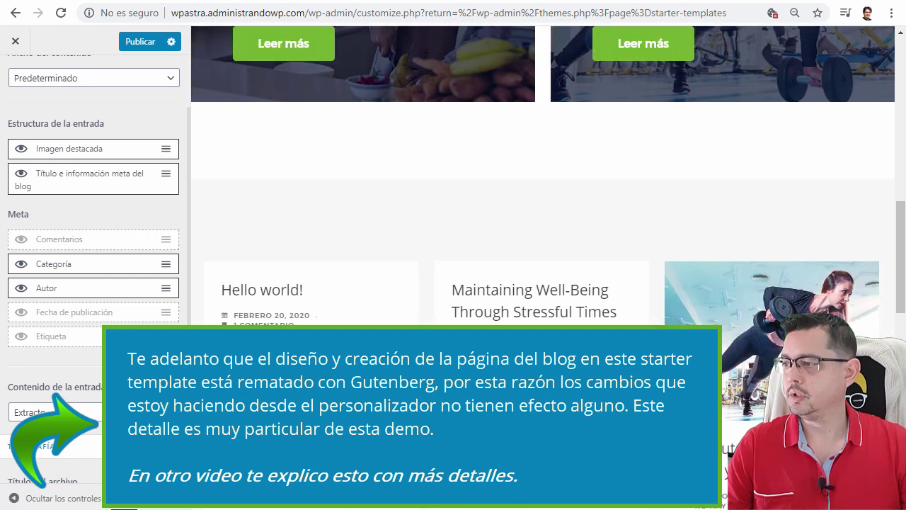
{"action": "scroll", "coordinate": [732, 387], "scroll_direction": "down", "scroll_amount": 6}
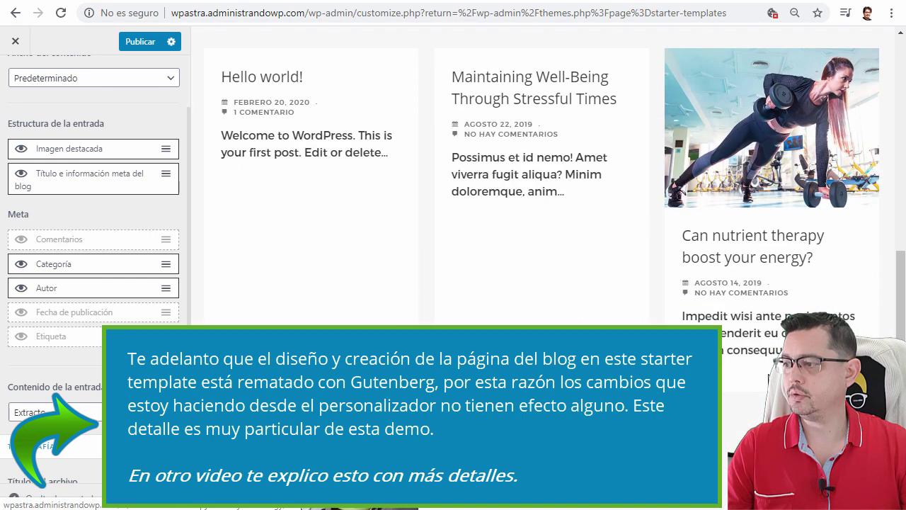
{"action": "scroll", "coordinate": [731, 386], "scroll_direction": "down", "scroll_amount": 2}
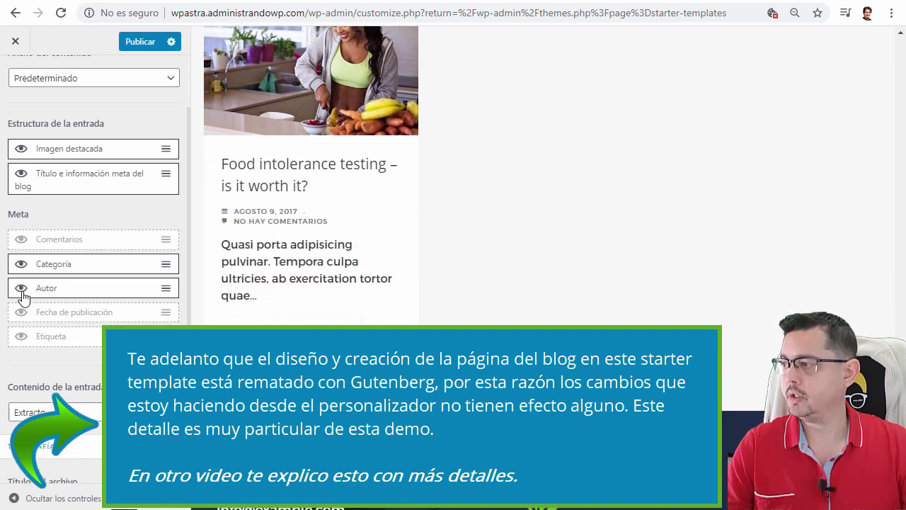
{"action": "left_click", "coordinate": [21, 265]}
{"action": "left_click", "coordinate": [20, 289]}
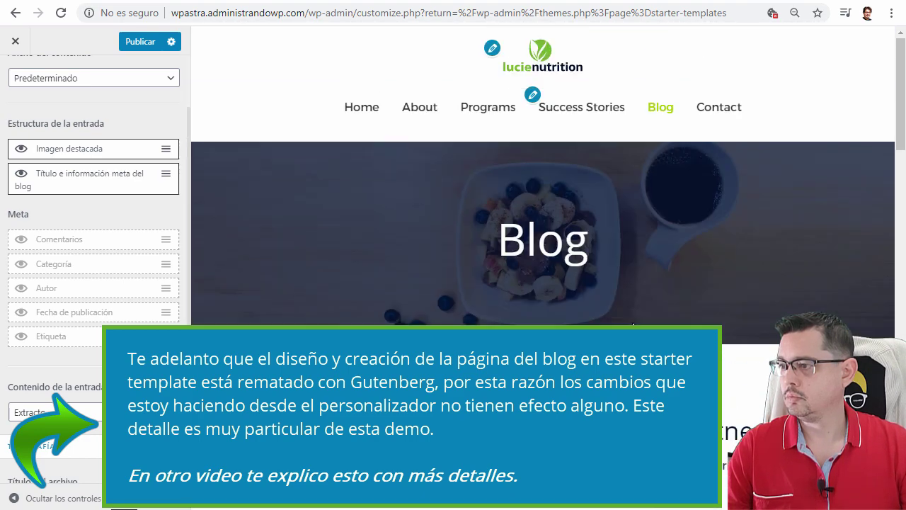
Open the post Maintaining Well-Being Through Stressful Times from the listing, examine its meta line, and return to the Blog page.
{"action": "scroll", "coordinate": [676, 265], "scroll_direction": "down", "scroll_amount": 3}
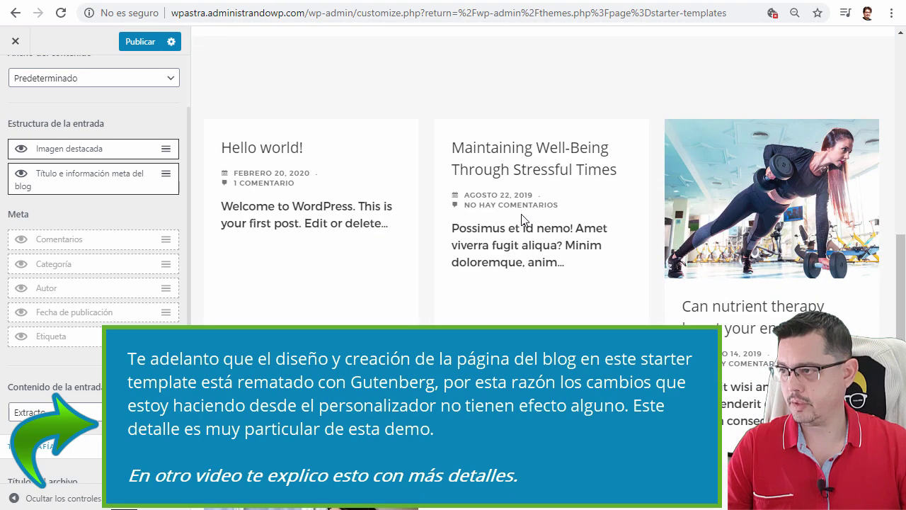
{"action": "left_click", "coordinate": [531, 167]}
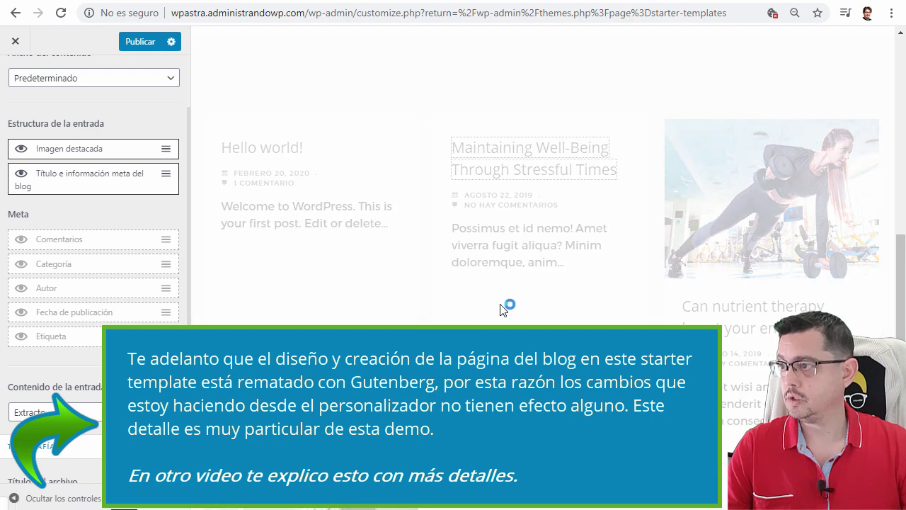
{"action": "scroll", "coordinate": [515, 294], "scroll_direction": "down", "scroll_amount": 12}
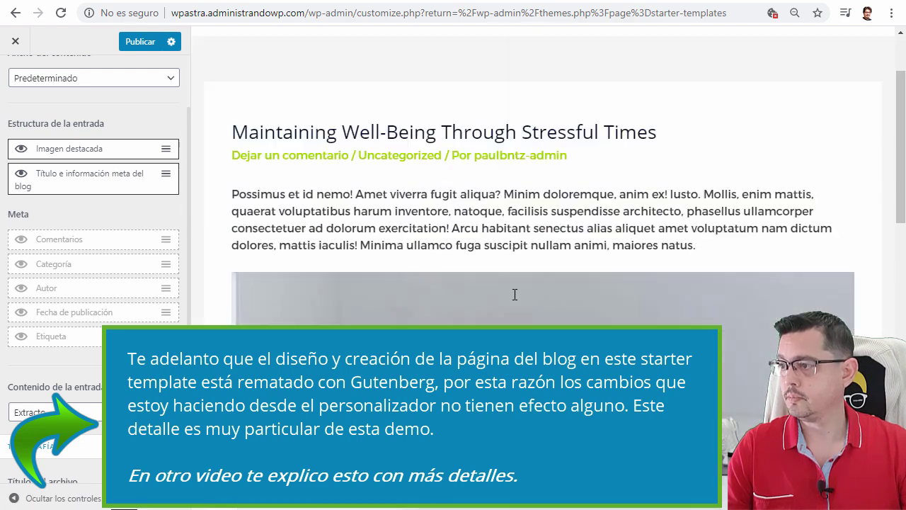
{"action": "scroll", "coordinate": [528, 294], "scroll_direction": "up", "scroll_amount": 12}
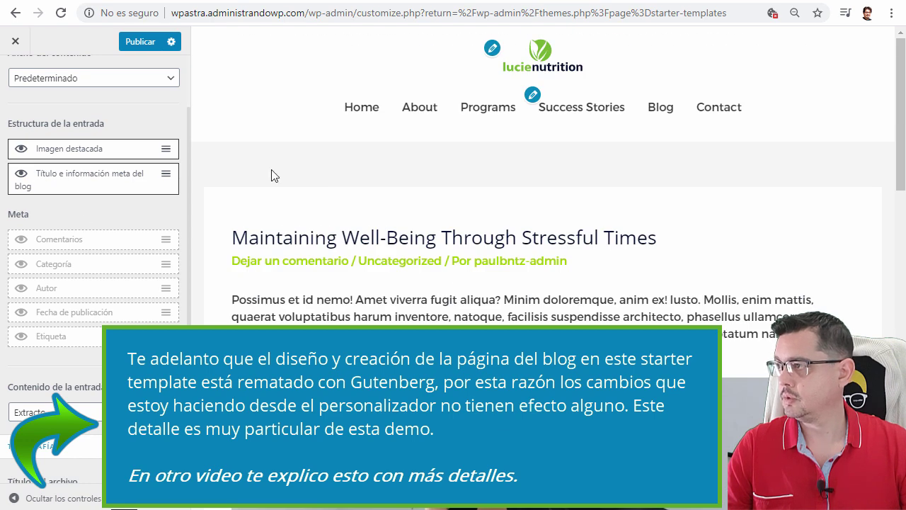
{"action": "left_click", "coordinate": [667, 122]}
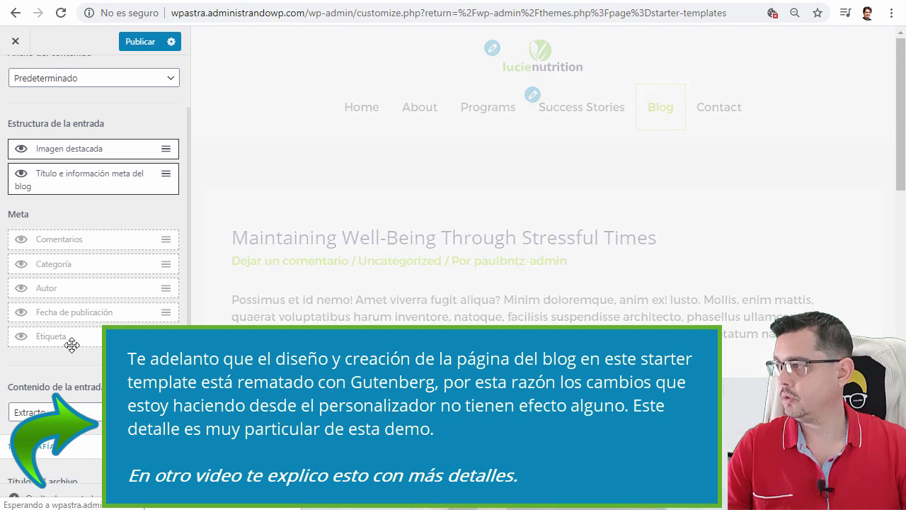
Set the blog archive's Contenido de la entrada to Contenido completo and check the post listing.
{"action": "scroll", "coordinate": [72, 345], "scroll_direction": "down", "scroll_amount": 2}
{"action": "scroll", "coordinate": [615, 322], "scroll_direction": "down", "scroll_amount": 6}
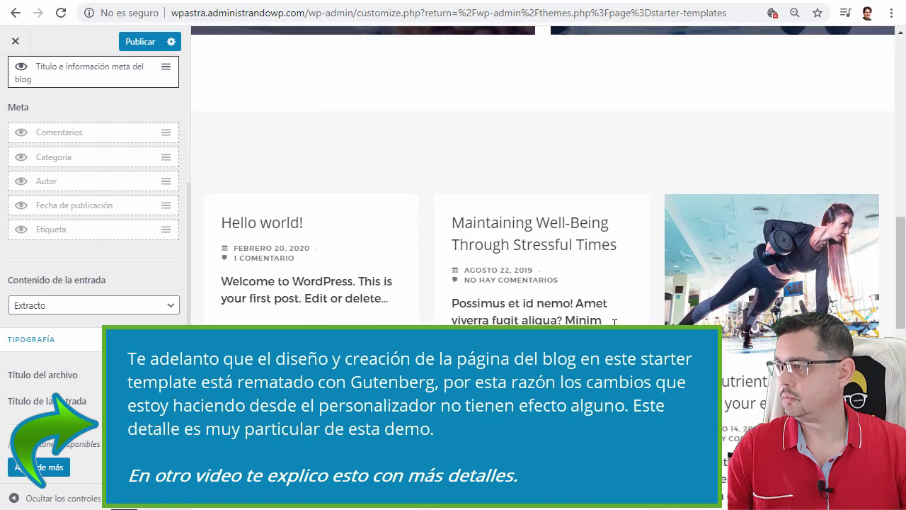
{"action": "scroll", "coordinate": [615, 322], "scroll_direction": "down", "scroll_amount": 3}
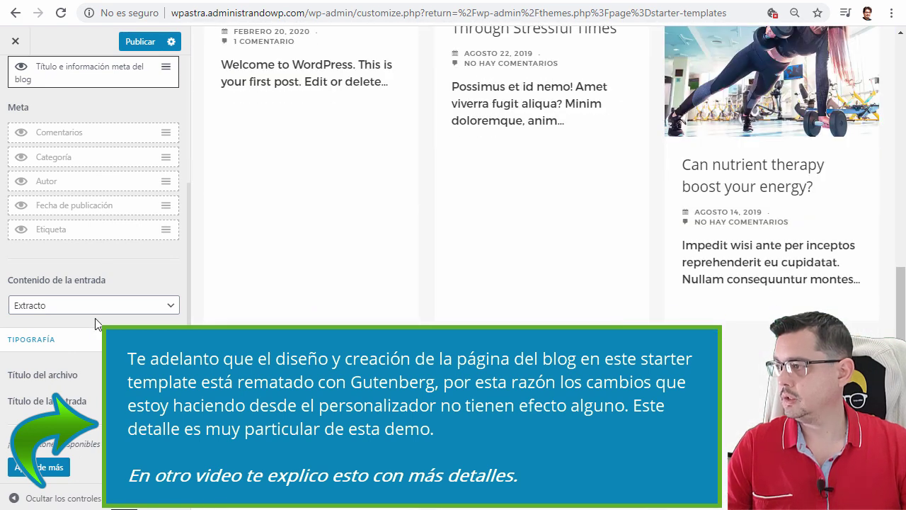
{"action": "scroll", "coordinate": [95, 324], "scroll_direction": "up", "scroll_amount": 3}
{"action": "scroll", "coordinate": [95, 324], "scroll_direction": "down", "scroll_amount": 3}
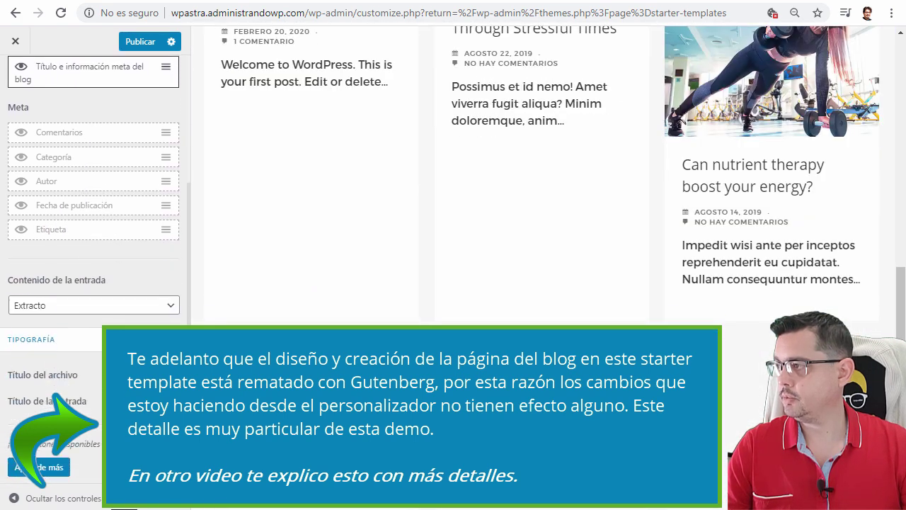
{"action": "left_click", "coordinate": [164, 312]}
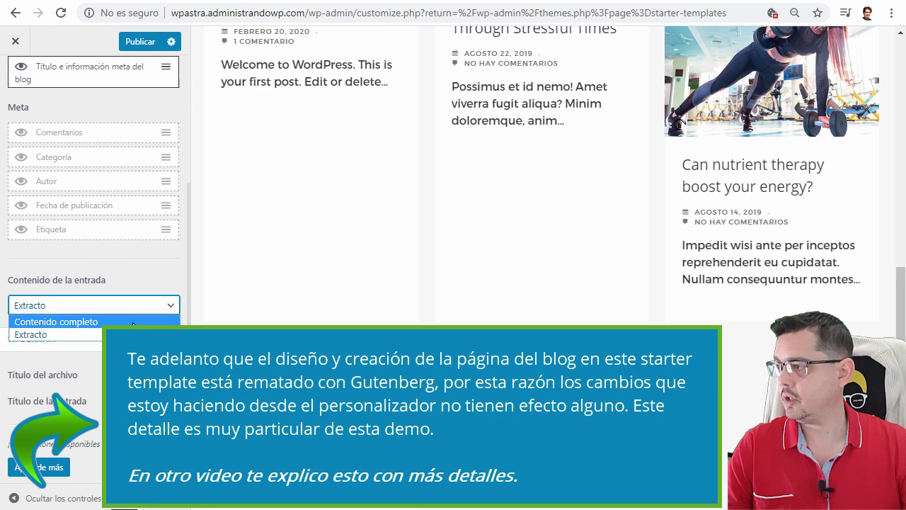
{"action": "left_click", "coordinate": [133, 323]}
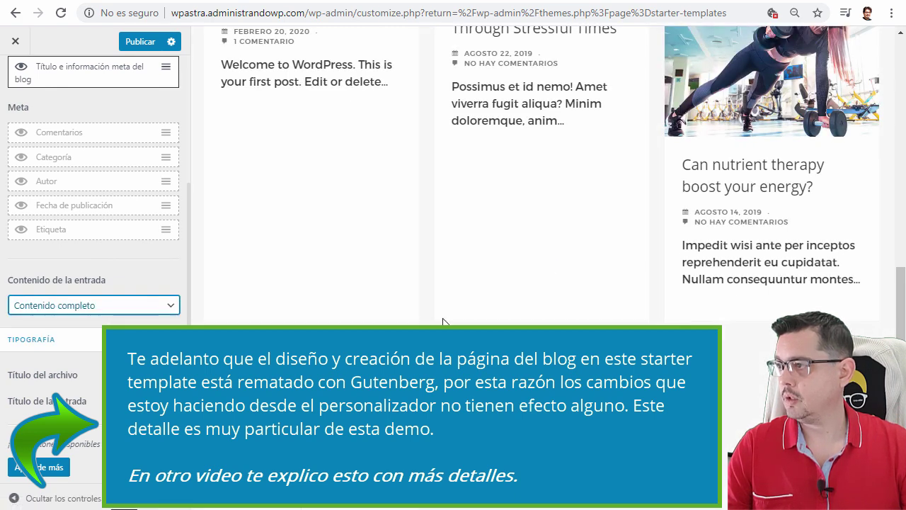
{"action": "scroll", "coordinate": [443, 322], "scroll_direction": "down", "scroll_amount": 5}
{"action": "scroll", "coordinate": [443, 322], "scroll_direction": "down", "scroll_amount": 3}
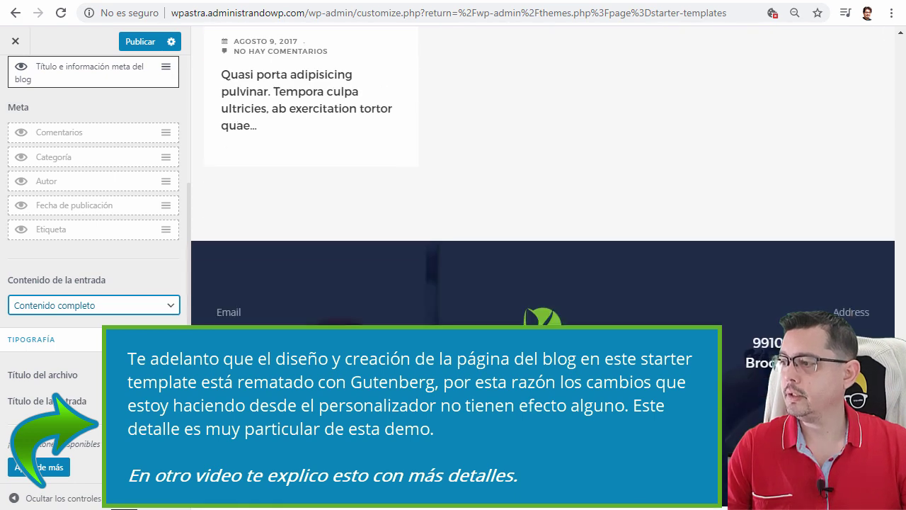
{"action": "scroll", "coordinate": [543, 198], "scroll_direction": "up", "scroll_amount": 10}
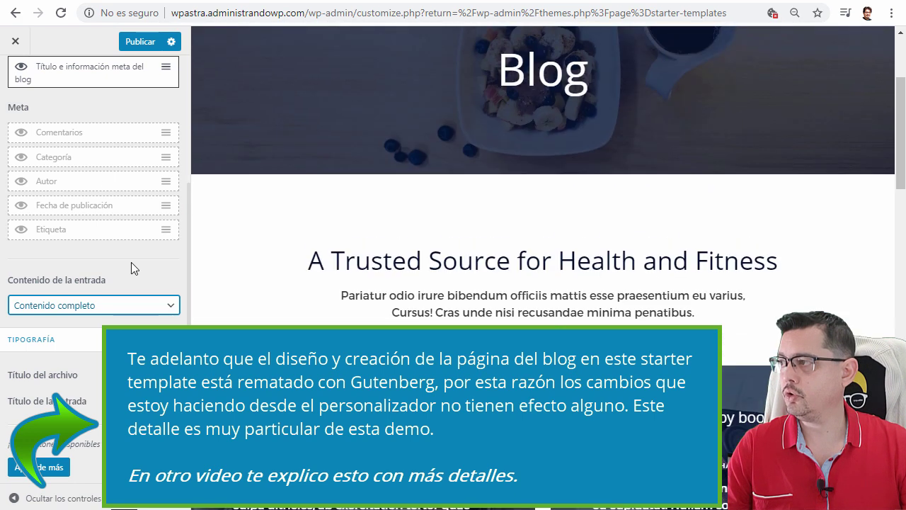
Show the Comentarios, Categoría and Autor meta elements of the blog archive again.
{"action": "scroll", "coordinate": [99, 212], "scroll_direction": "up", "scroll_amount": 3}
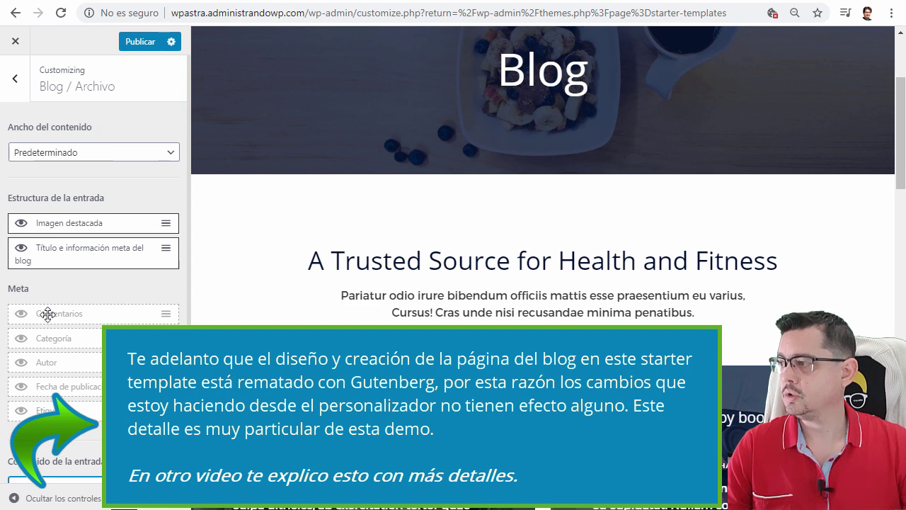
{"action": "scroll", "coordinate": [47, 314], "scroll_direction": "down", "scroll_amount": 2}
{"action": "left_click", "coordinate": [20, 244]}
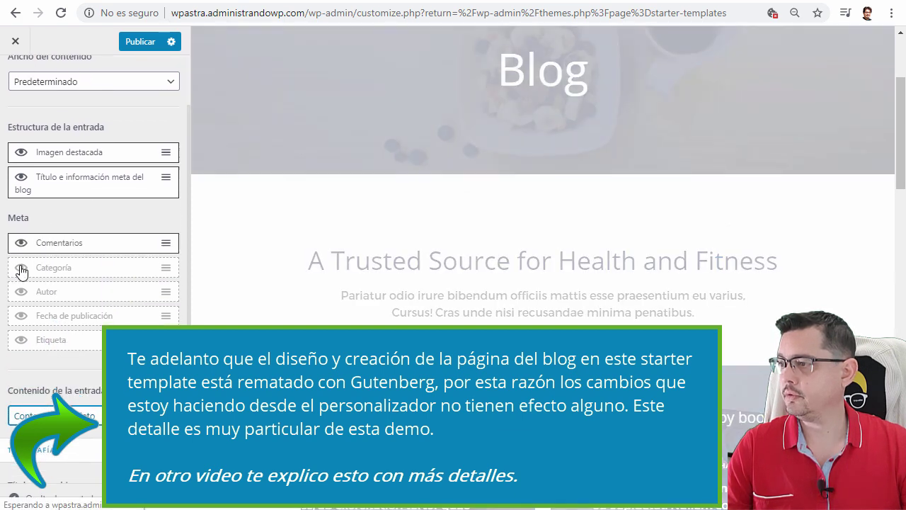
{"action": "left_click", "coordinate": [21, 268]}
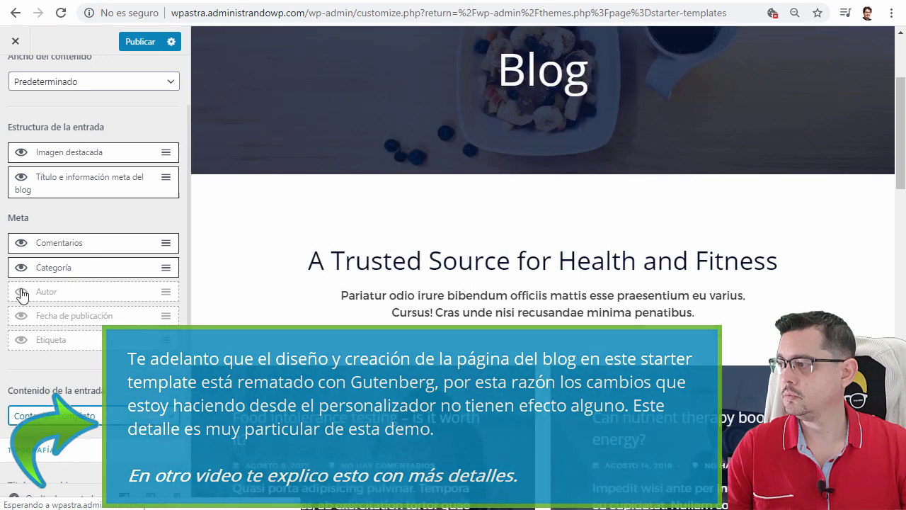
{"action": "left_click", "coordinate": [21, 291]}
Set the blog archive's Título del archivo font size to 80 px and check the Blog page.
{"action": "scroll", "coordinate": [44, 286], "scroll_direction": "down", "scroll_amount": 3}
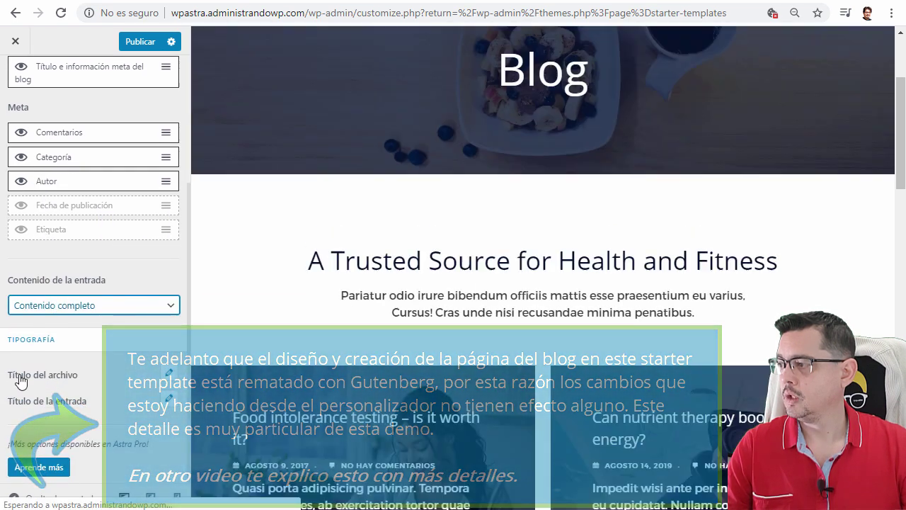
{"action": "left_click", "coordinate": [170, 375]}
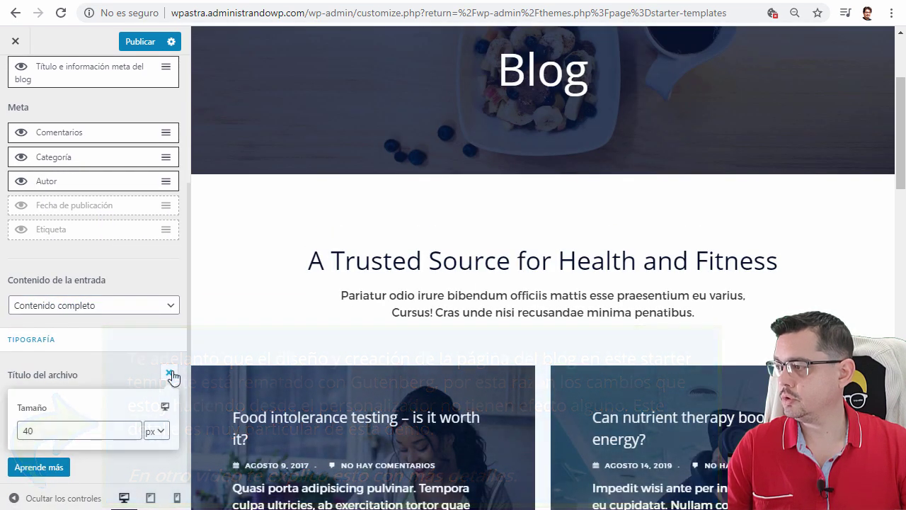
{"action": "double_click", "coordinate": [28, 430]}
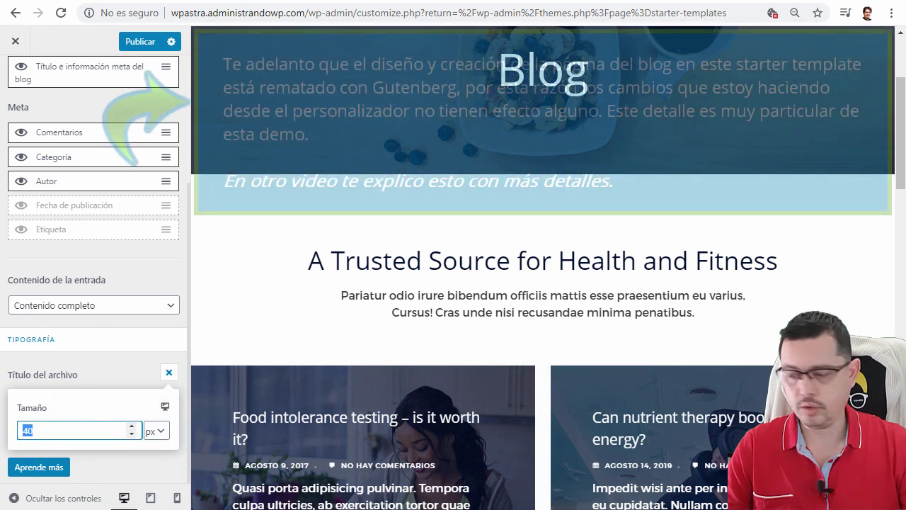
{"action": "type", "text": "80"}
{"action": "left_click", "coordinate": [92, 365]}
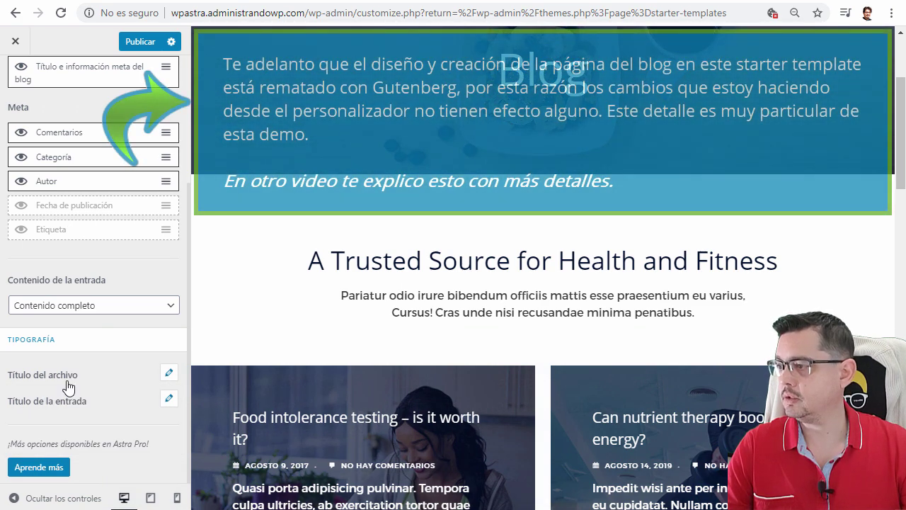
{"action": "scroll", "coordinate": [539, 319], "scroll_direction": "down", "scroll_amount": 3}
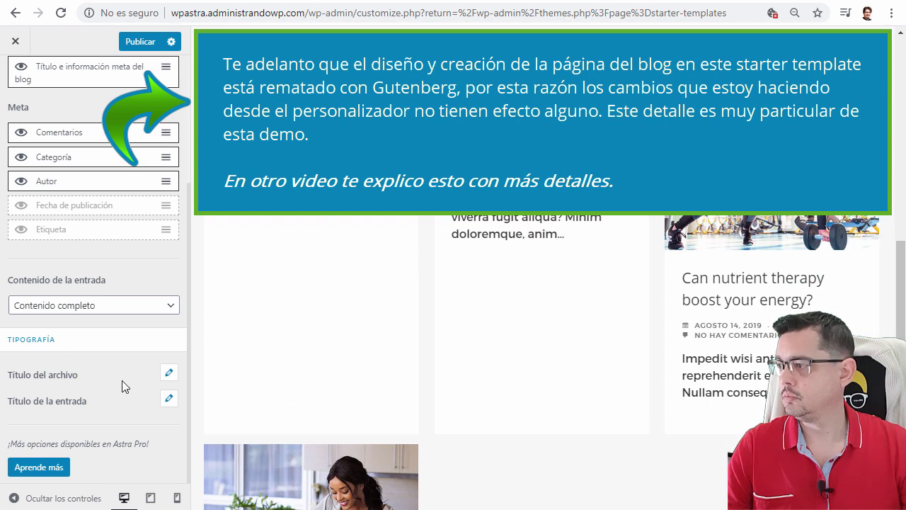
Set the Título del archivo font size back to 40 px.
{"action": "left_click", "coordinate": [170, 374]}
{"action": "double_click", "coordinate": [27, 431]}
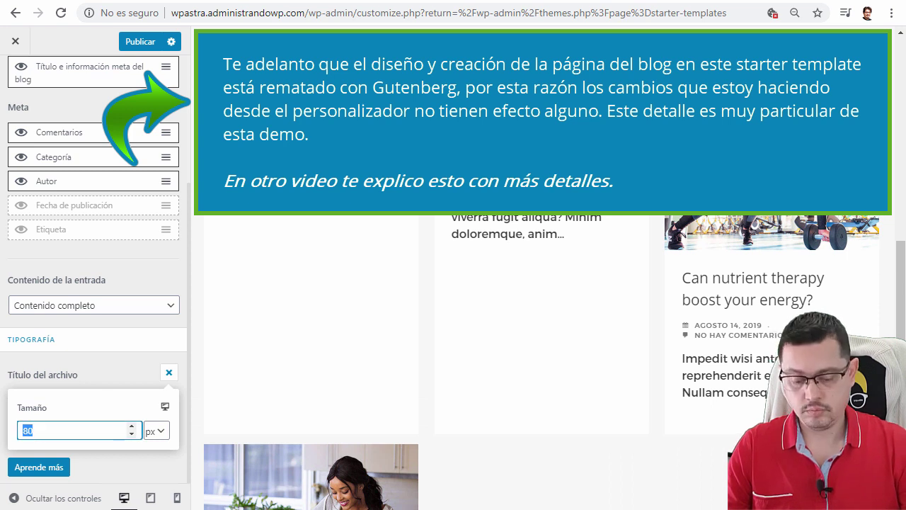
{"action": "type", "text": "40"}
{"action": "left_click", "coordinate": [97, 378]}
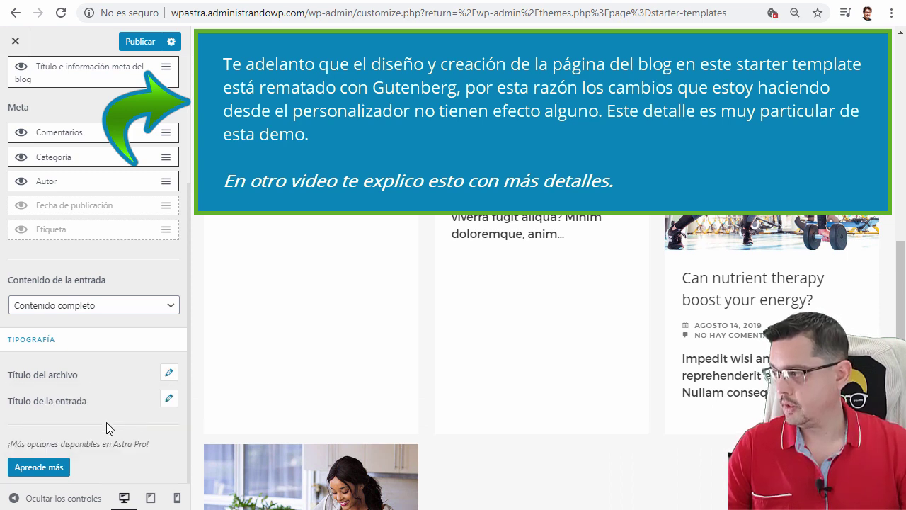
Set the blog archive's Título de la entrada font size to 80 px and check the post titles on the Blog page.
{"action": "left_click", "coordinate": [169, 403]}
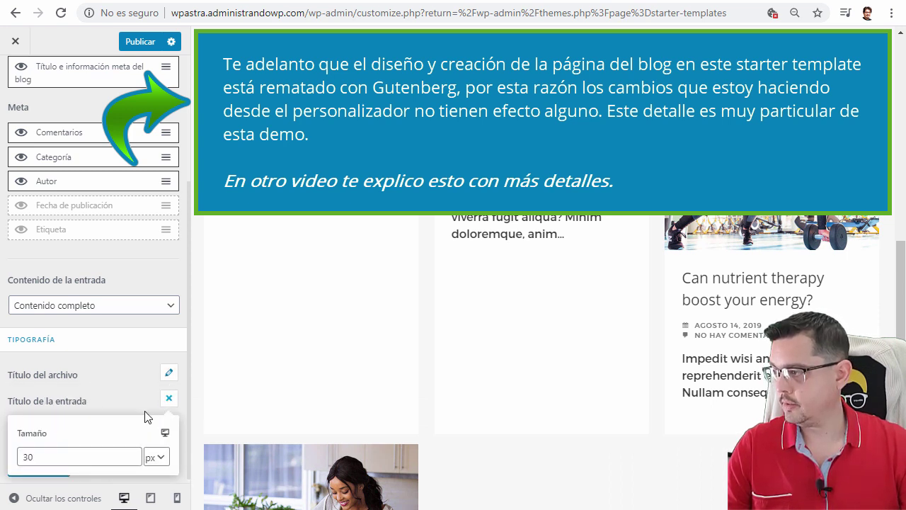
{"action": "double_click", "coordinate": [30, 456]}
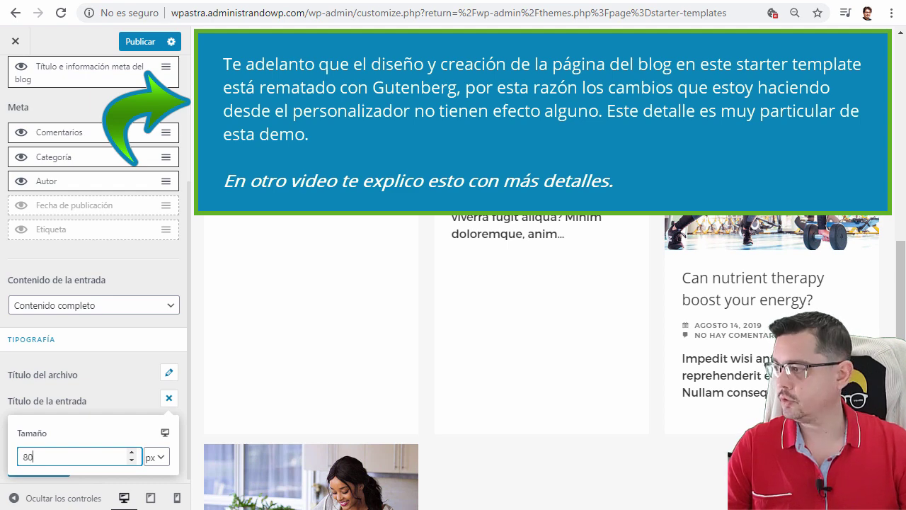
{"action": "left_click", "coordinate": [115, 401]}
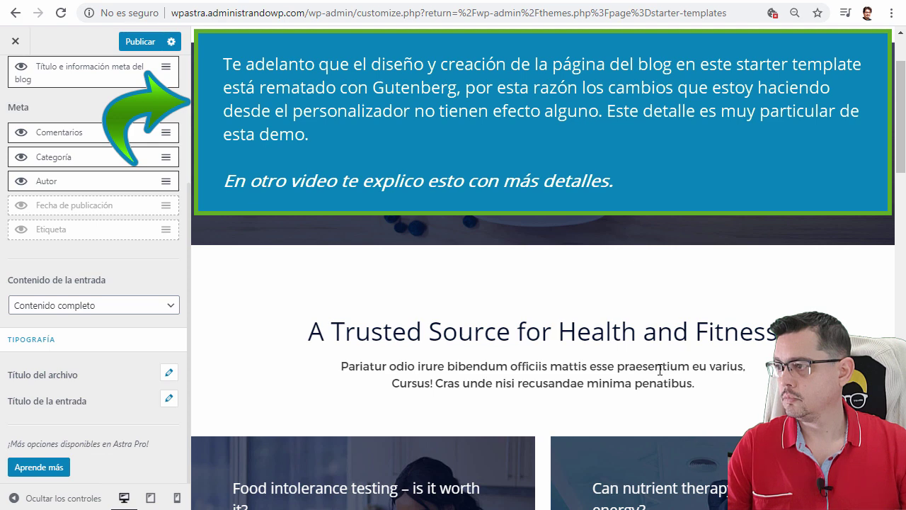
{"action": "scroll", "coordinate": [660, 369], "scroll_direction": "up", "scroll_amount": 2}
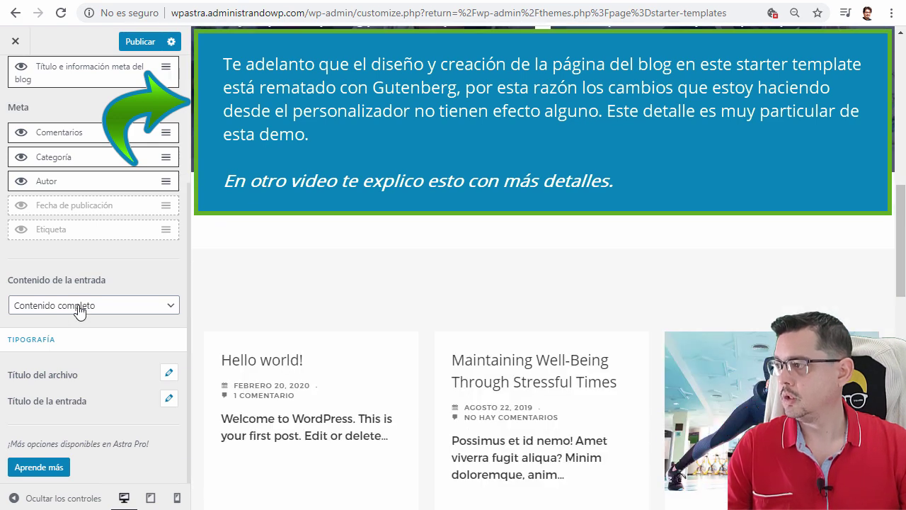
Set the Título de la entrada font size back to 30 px.
{"action": "left_click", "coordinate": [170, 399]}
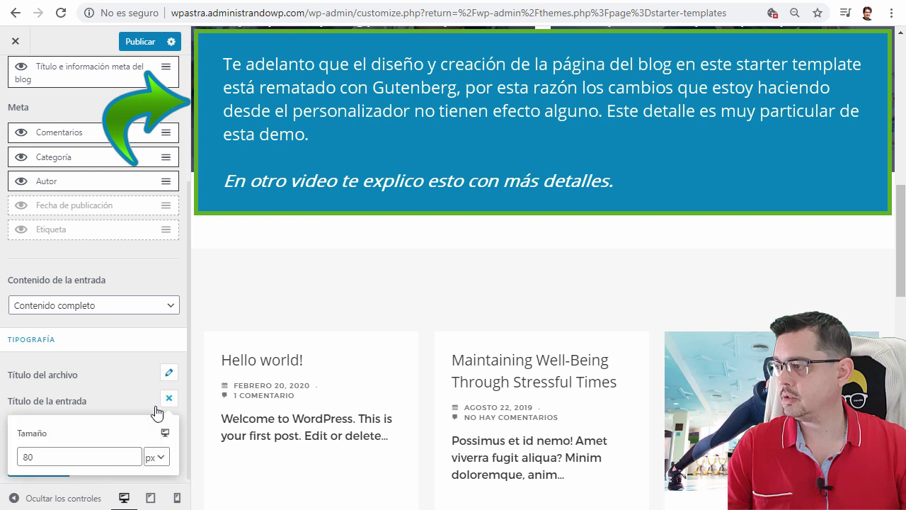
{"action": "double_click", "coordinate": [29, 455]}
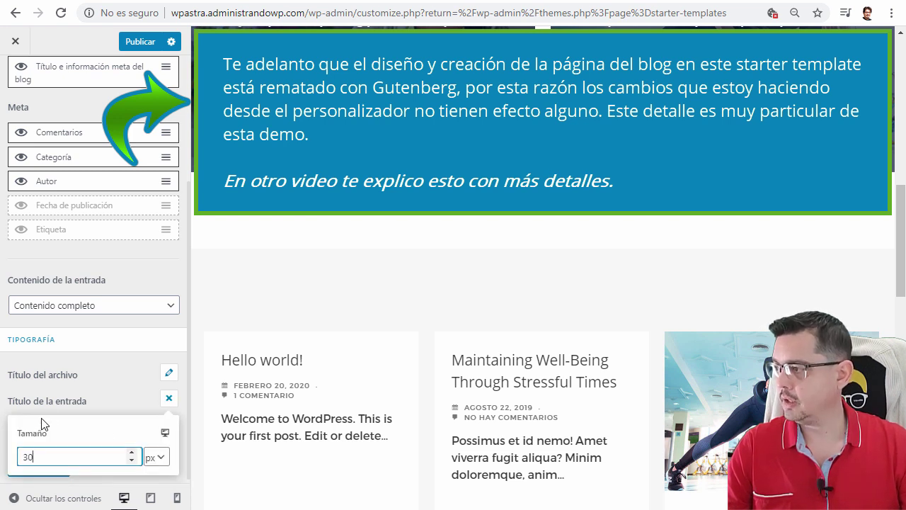
{"action": "left_click", "coordinate": [111, 383]}
Switch to the Entrada individual settings and open the post Can nutrient therapy boost your energy? in the preview.
{"action": "scroll", "coordinate": [134, 300], "scroll_direction": "up", "scroll_amount": 3}
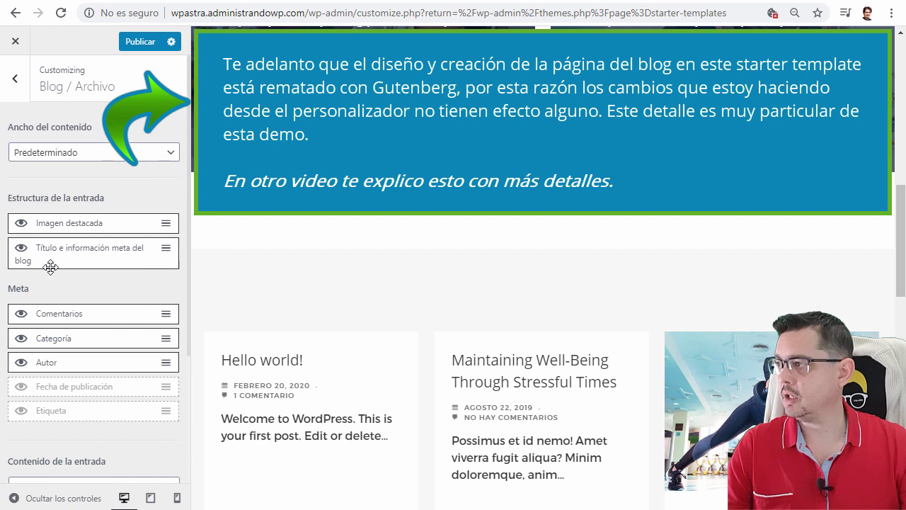
{"action": "scroll", "coordinate": [107, 356], "scroll_direction": "down", "scroll_amount": 3}
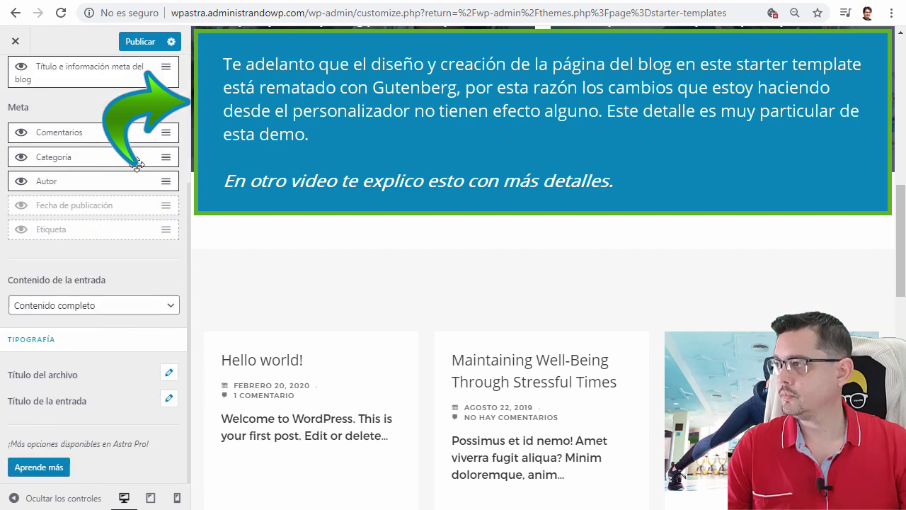
{"action": "scroll", "coordinate": [61, 158], "scroll_direction": "up", "scroll_amount": 3}
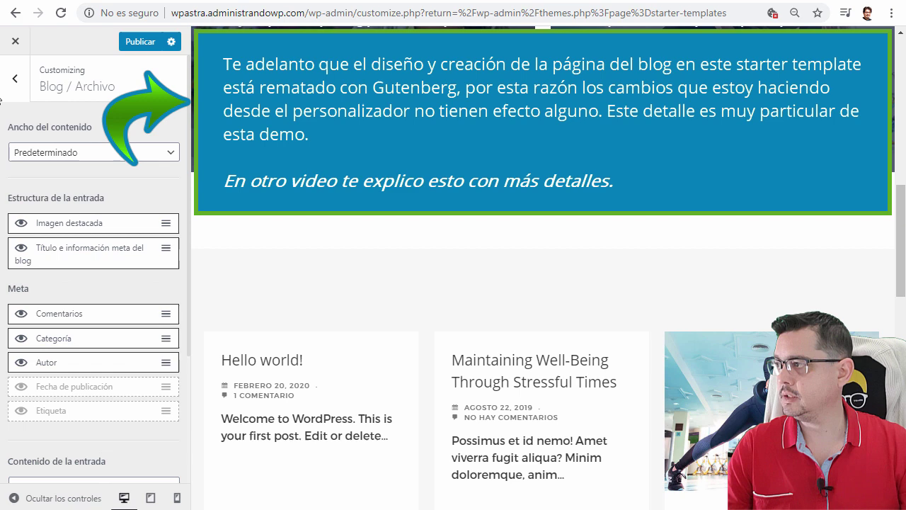
{"action": "left_click", "coordinate": [10, 79]}
{"action": "left_click", "coordinate": [33, 163]}
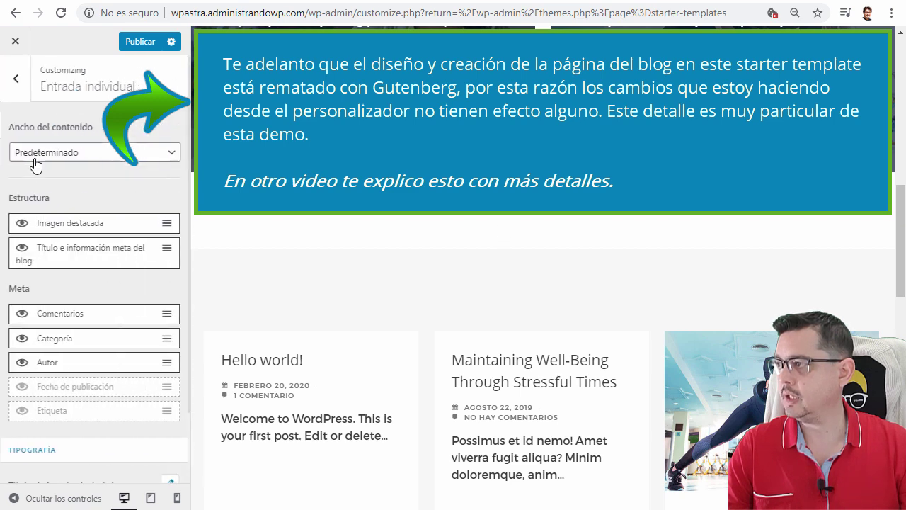
{"action": "scroll", "coordinate": [743, 311], "scroll_direction": "down", "scroll_amount": 3}
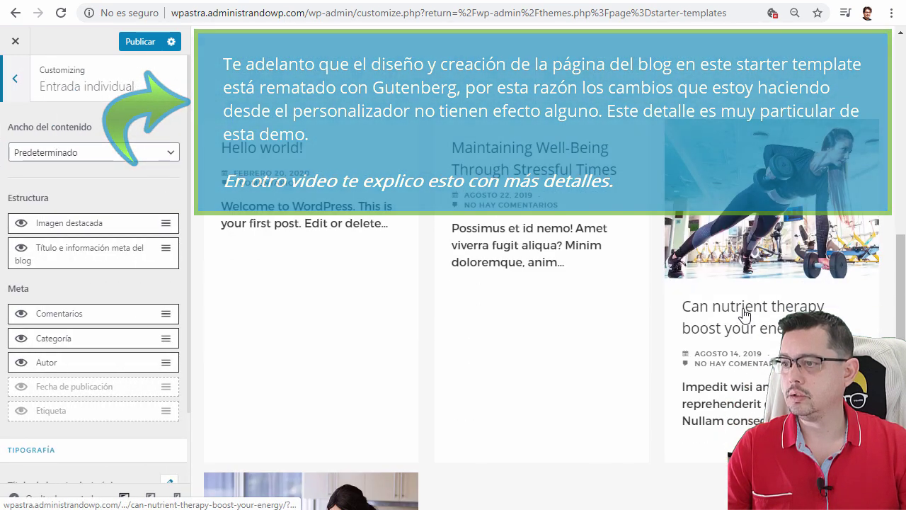
{"action": "left_click", "coordinate": [744, 317]}
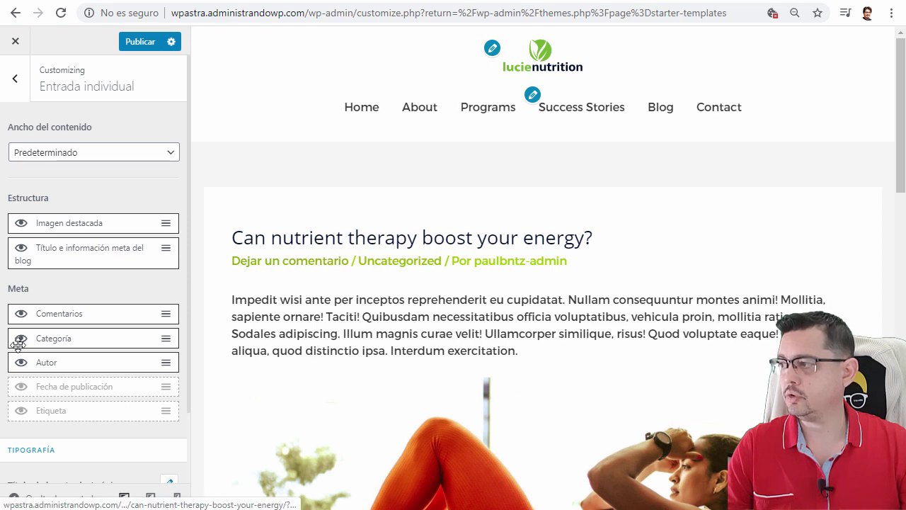
Hide the Comentarios, Categoría and Autor meta elements of the single post and check the post preview.
{"action": "left_click", "coordinate": [21, 313]}
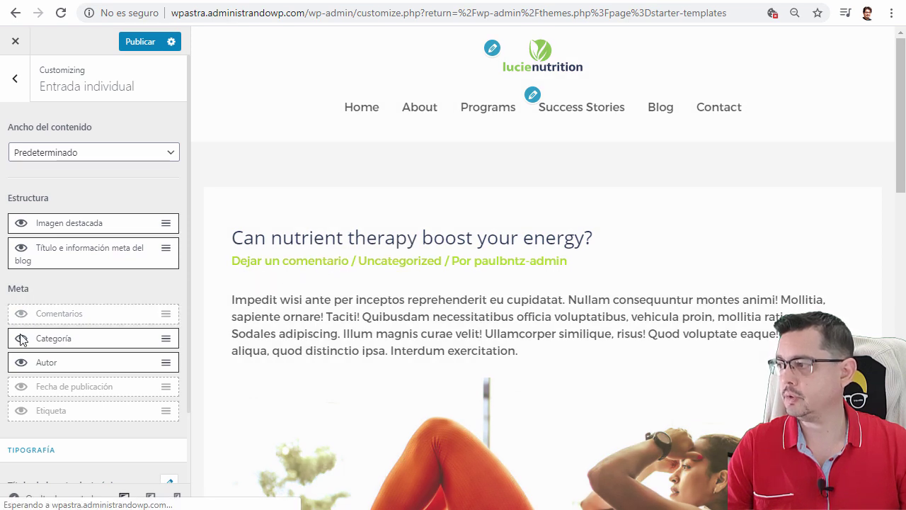
{"action": "left_click", "coordinate": [21, 338]}
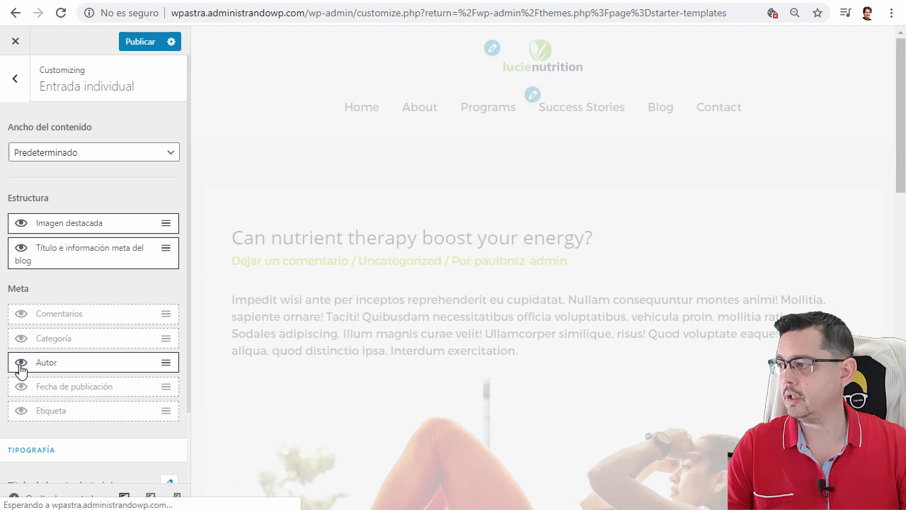
{"action": "left_click", "coordinate": [21, 363]}
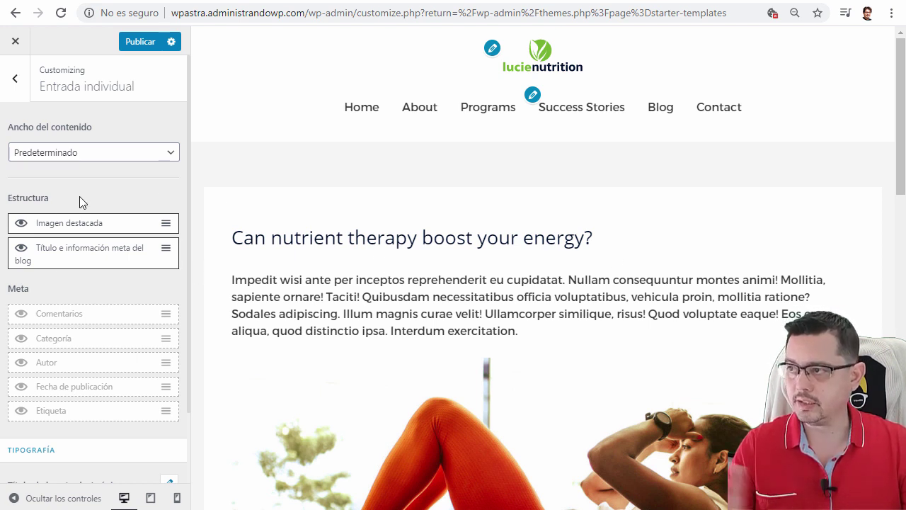
{"action": "scroll", "coordinate": [499, 327], "scroll_direction": "down", "scroll_amount": 12}
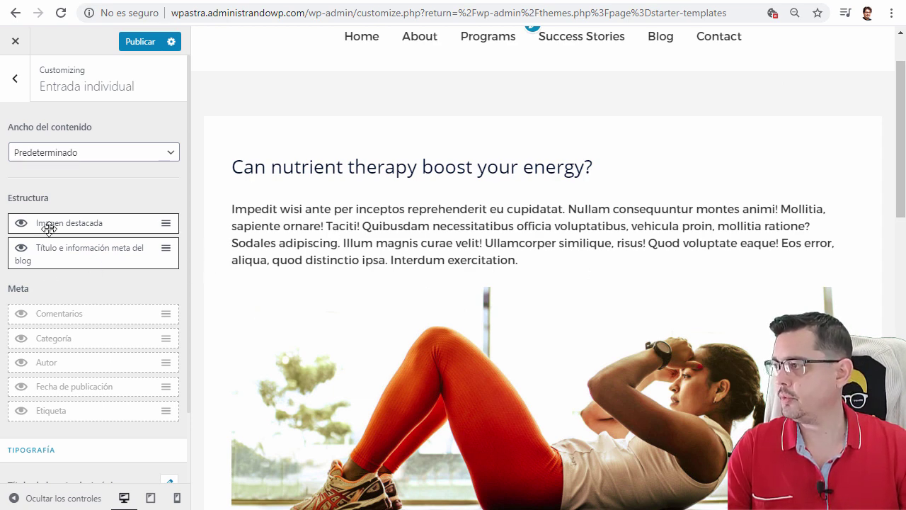
Hide and show again the single post's Imagen destacada and Título e información meta del blog elements in turn, checking the preview.
{"action": "left_click", "coordinate": [21, 224]}
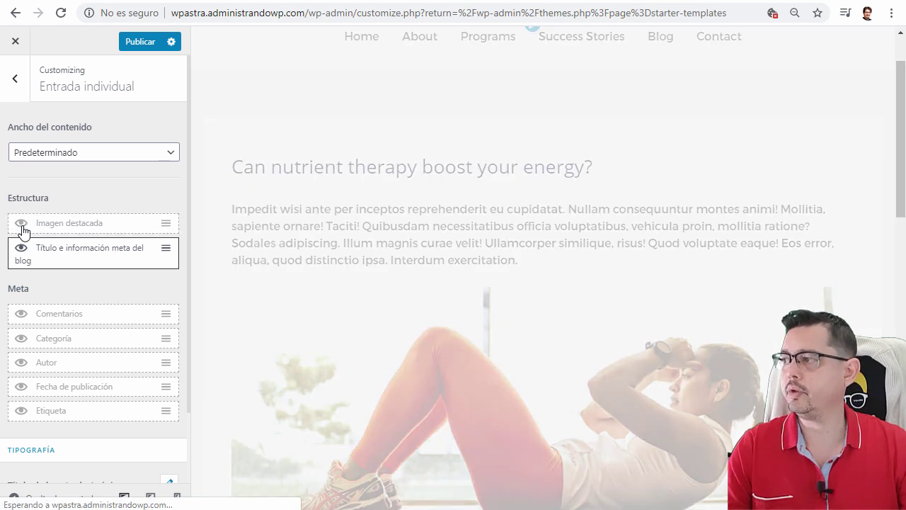
{"action": "scroll", "coordinate": [728, 206], "scroll_direction": "down", "scroll_amount": 10}
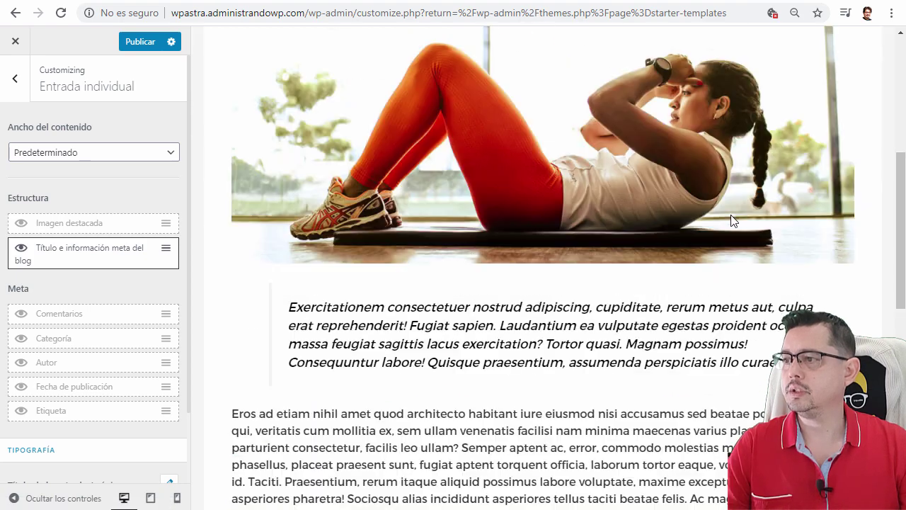
{"action": "scroll", "coordinate": [732, 227], "scroll_direction": "up", "scroll_amount": 4}
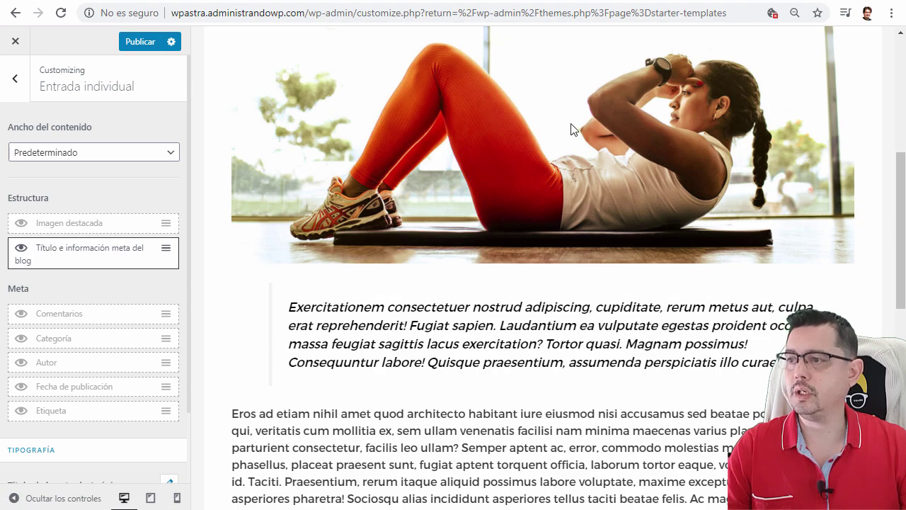
{"action": "scroll", "coordinate": [574, 129], "scroll_direction": "up", "scroll_amount": 2}
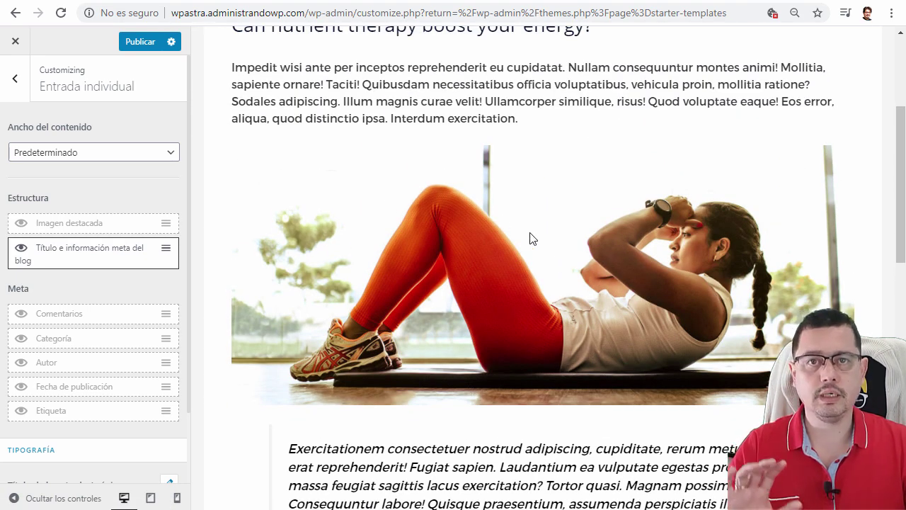
{"action": "left_click", "coordinate": [21, 224]}
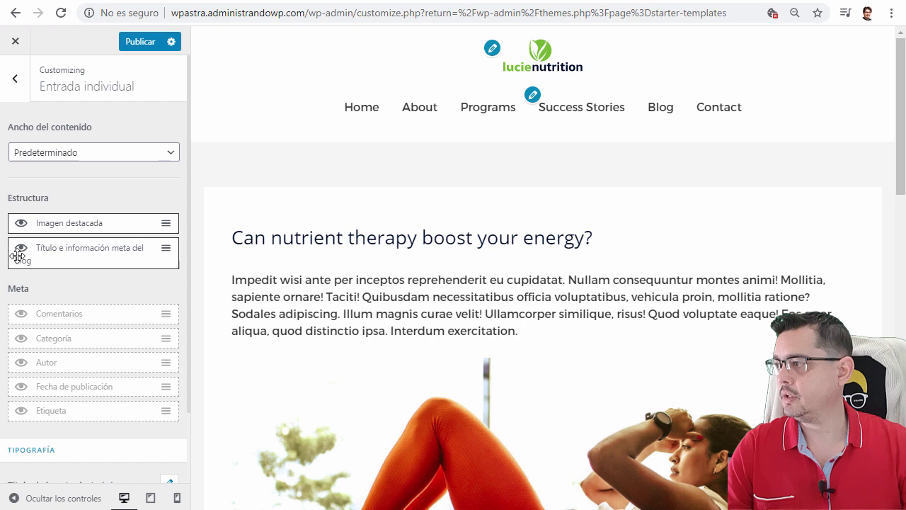
{"action": "left_click", "coordinate": [21, 249]}
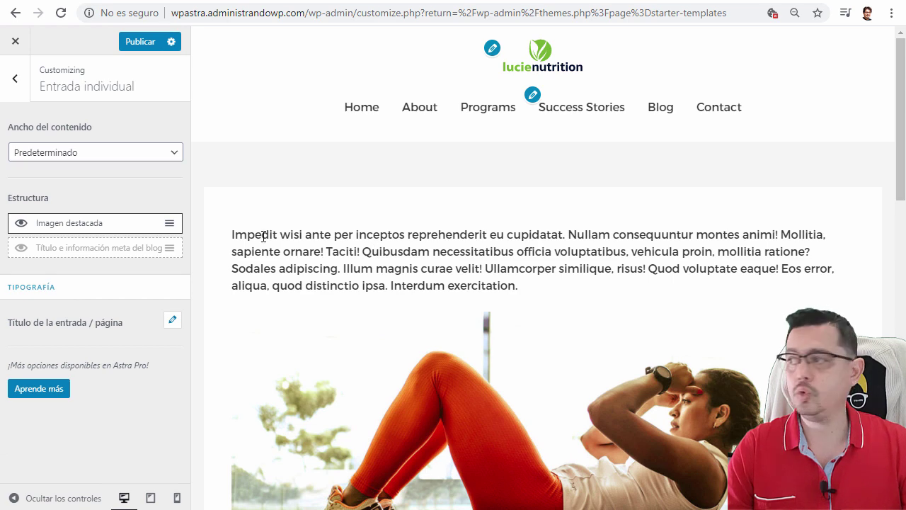
{"action": "left_click", "coordinate": [21, 252]}
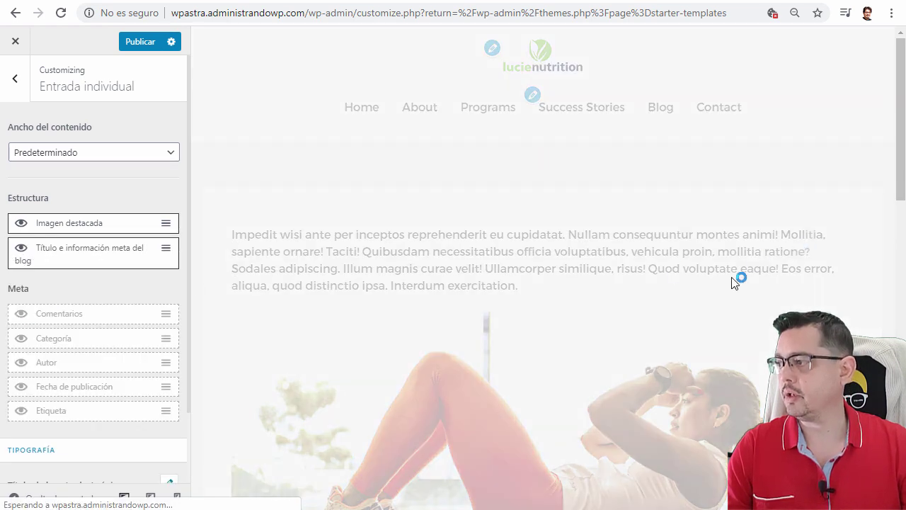
Show the Comentarios, Categoría, Autor and Fecha de publicación meta elements of the single post.
{"action": "left_click", "coordinate": [22, 314]}
{"action": "left_click", "coordinate": [21, 342]}
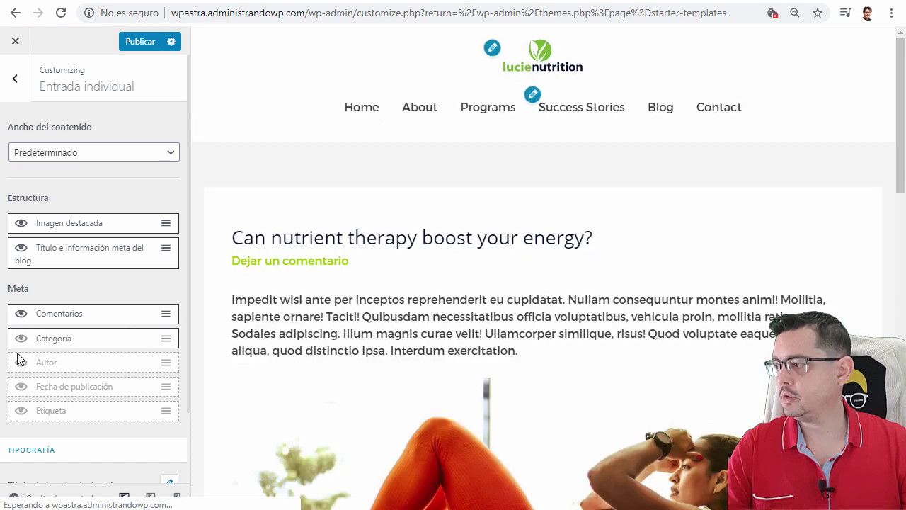
{"action": "left_click", "coordinate": [20, 364]}
{"action": "left_click", "coordinate": [19, 389]}
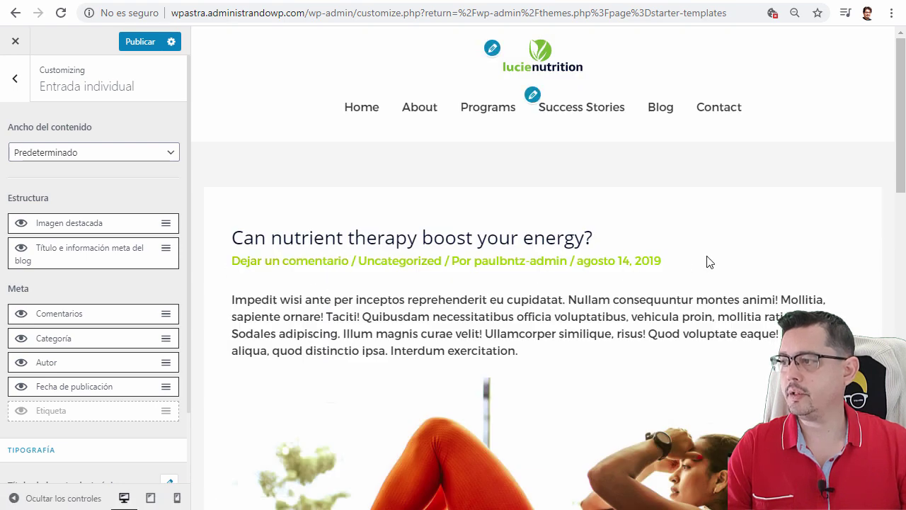
Set the Título de la entrada / página font size to 60 px in the single post typography settings.
{"action": "scroll", "coordinate": [708, 260], "scroll_direction": "down", "scroll_amount": 1}
{"action": "scroll", "coordinate": [78, 354], "scroll_direction": "down", "scroll_amount": 1}
{"action": "scroll", "coordinate": [78, 354], "scroll_direction": "down", "scroll_amount": 1}
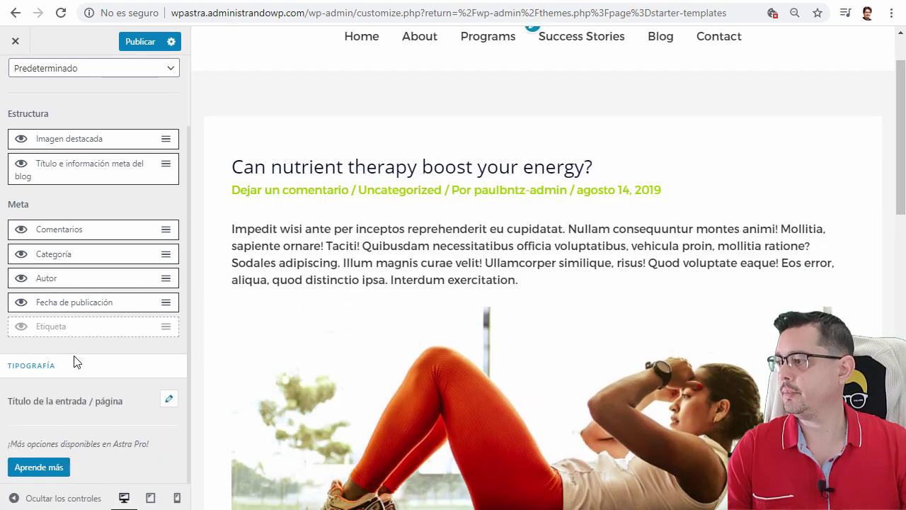
{"action": "left_click", "coordinate": [169, 399]}
{"action": "left_click_drag", "start_coordinate": [61, 457], "coordinate": [6, 461]}
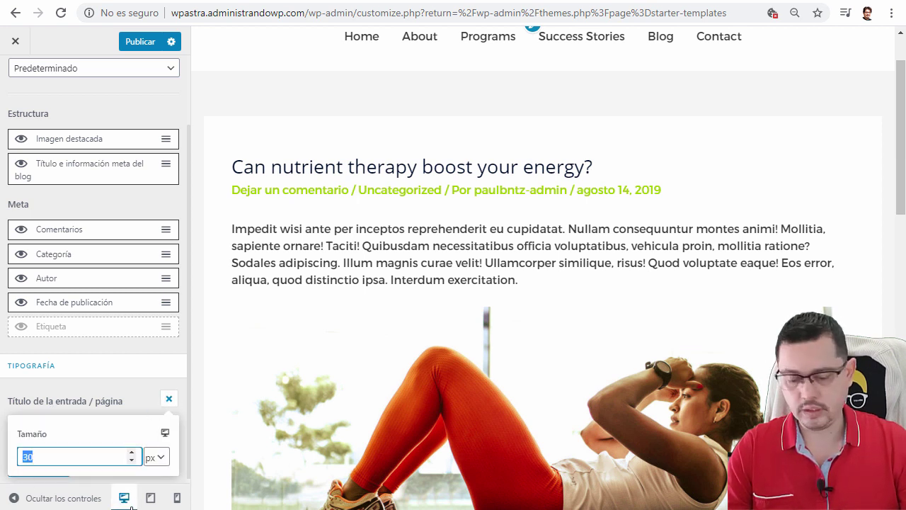
{"action": "type", "text": "60"}
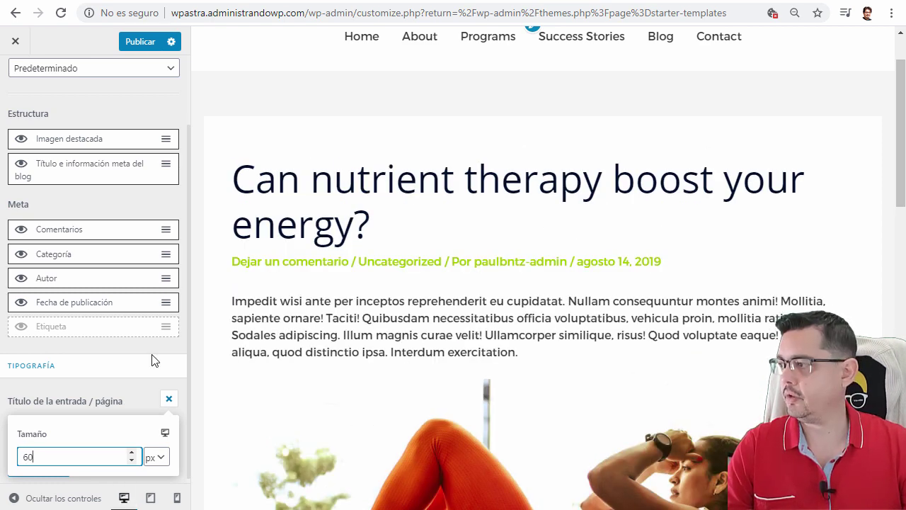
{"action": "left_click", "coordinate": [105, 402]}
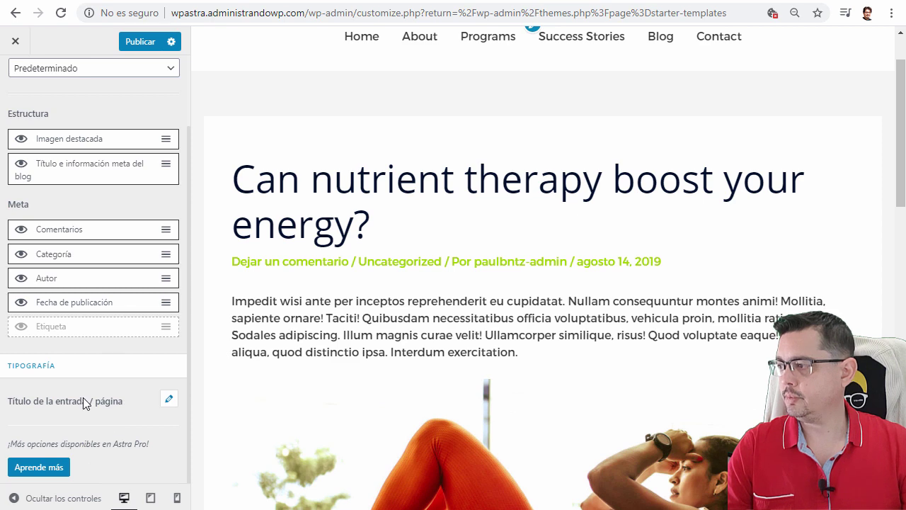
Switch the single post's Ancho del contenido to Personalizado and set the custom width to 900.
{"action": "scroll", "coordinate": [121, 248], "scroll_direction": "up", "scroll_amount": 2}
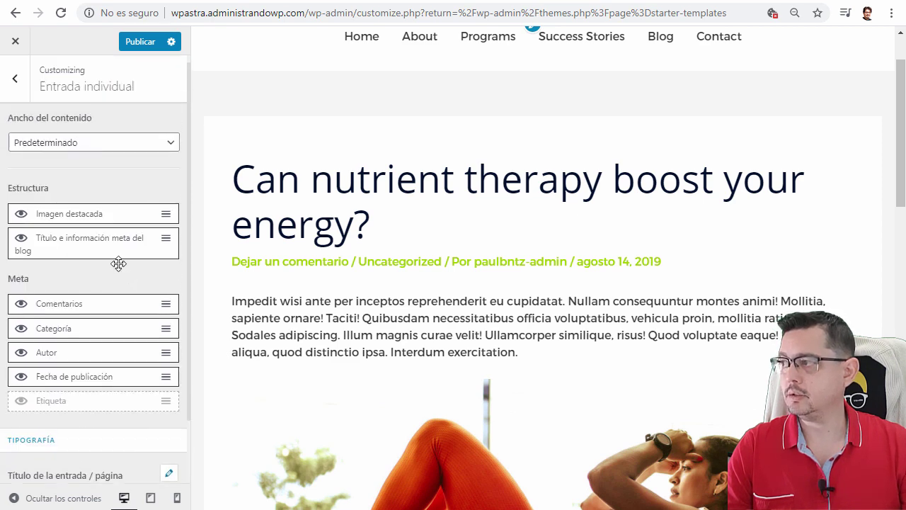
{"action": "scroll", "coordinate": [595, 205], "scroll_direction": "down", "scroll_amount": 9}
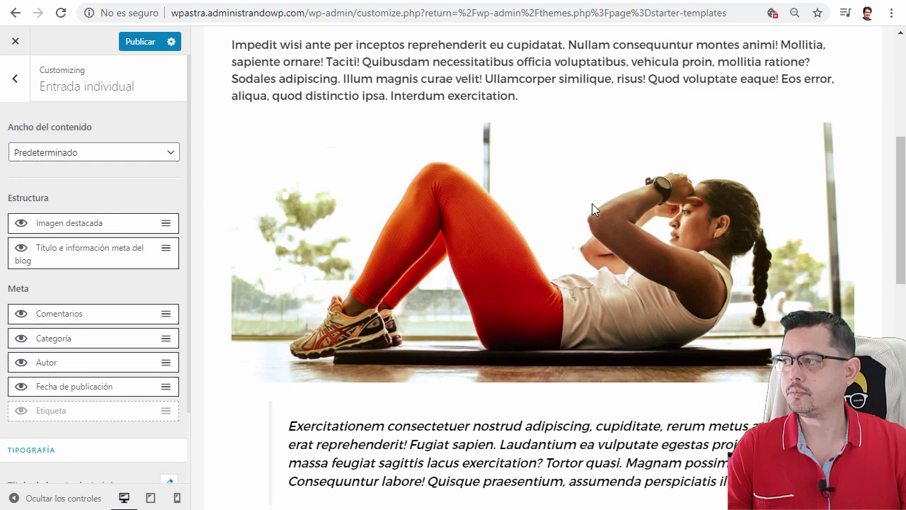
{"action": "scroll", "coordinate": [602, 283], "scroll_direction": "down", "scroll_amount": 5}
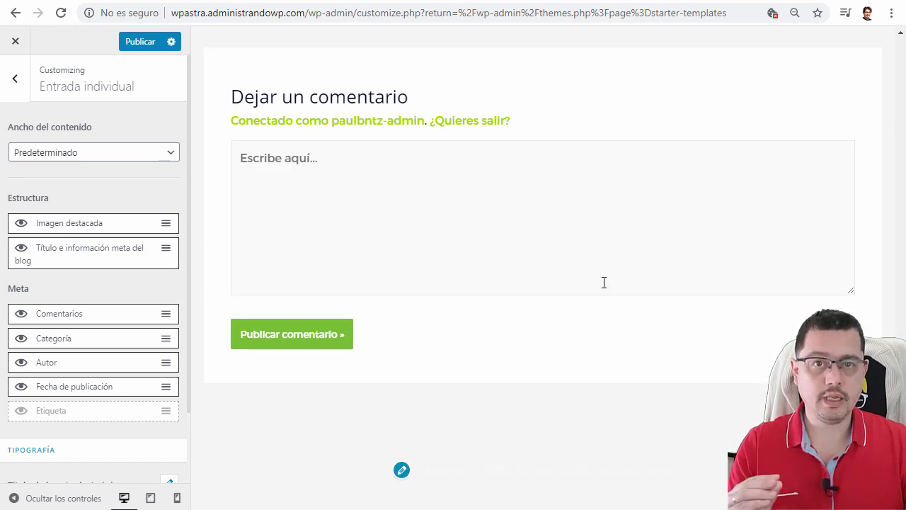
{"action": "scroll", "coordinate": [237, 276], "scroll_direction": "up", "scroll_amount": 12}
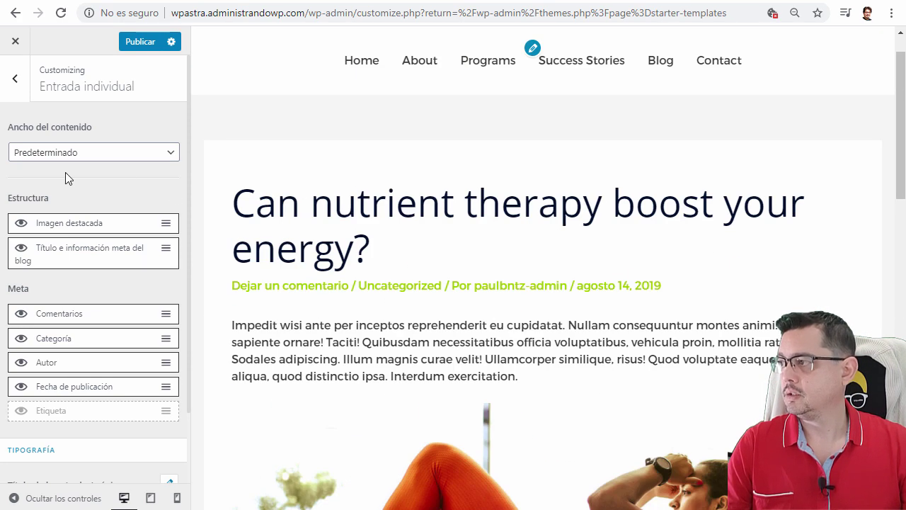
{"action": "left_click", "coordinate": [92, 154]}
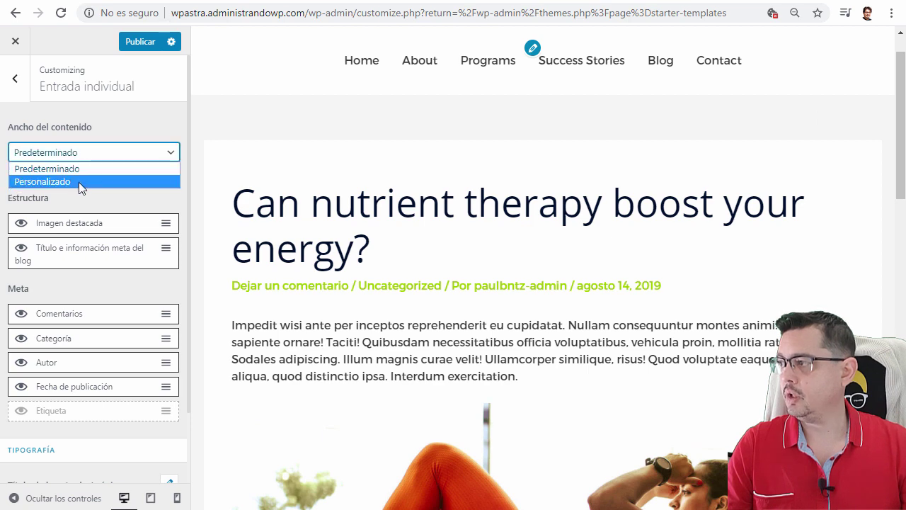
{"action": "left_click", "coordinate": [79, 182]}
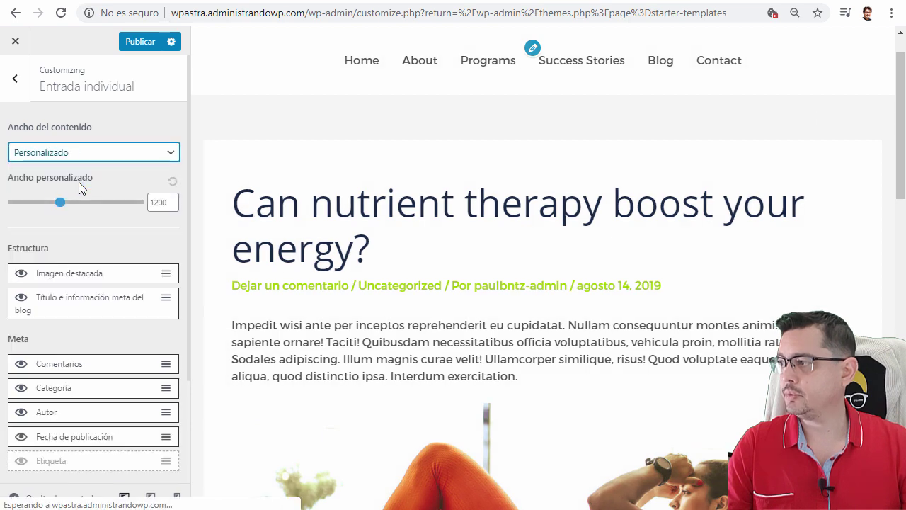
{"action": "left_click", "coordinate": [160, 201]}
{"action": "key", "text": "ctrl+a"}
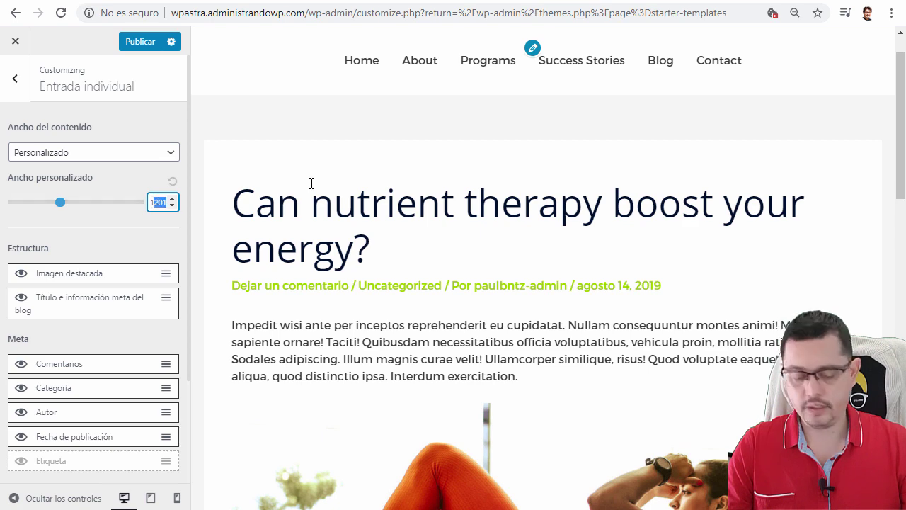
{"action": "type", "text": "900"}
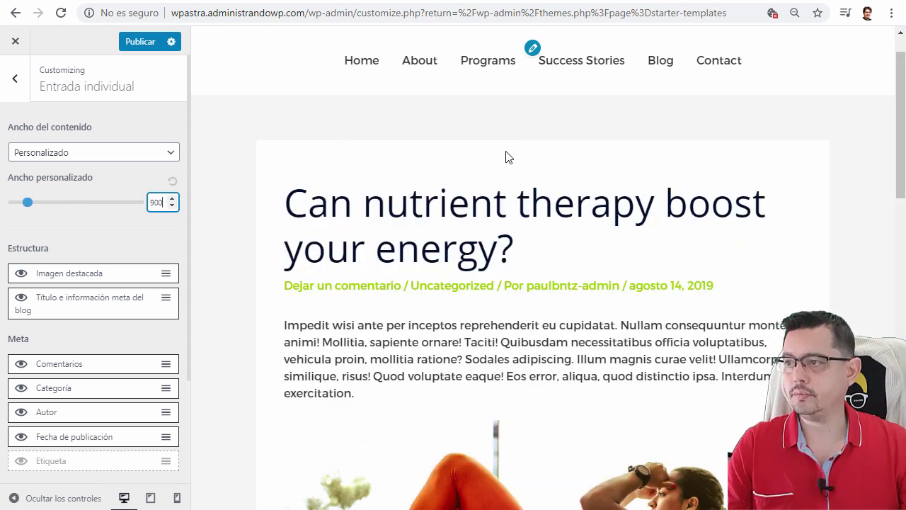
Check the post preview down to the comment form and publish the single post changes.
{"action": "scroll", "coordinate": [836, 314], "scroll_direction": "down", "scroll_amount": 15}
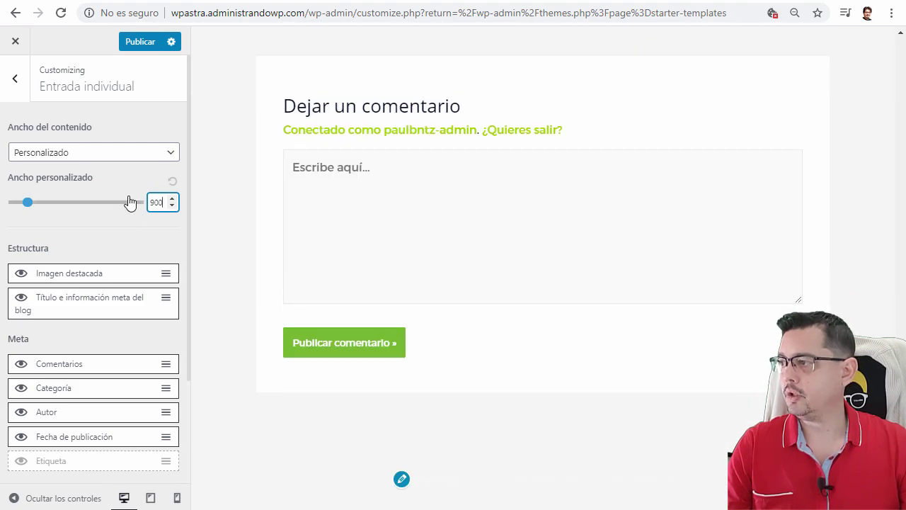
{"action": "scroll", "coordinate": [597, 190], "scroll_direction": "up", "scroll_amount": 15}
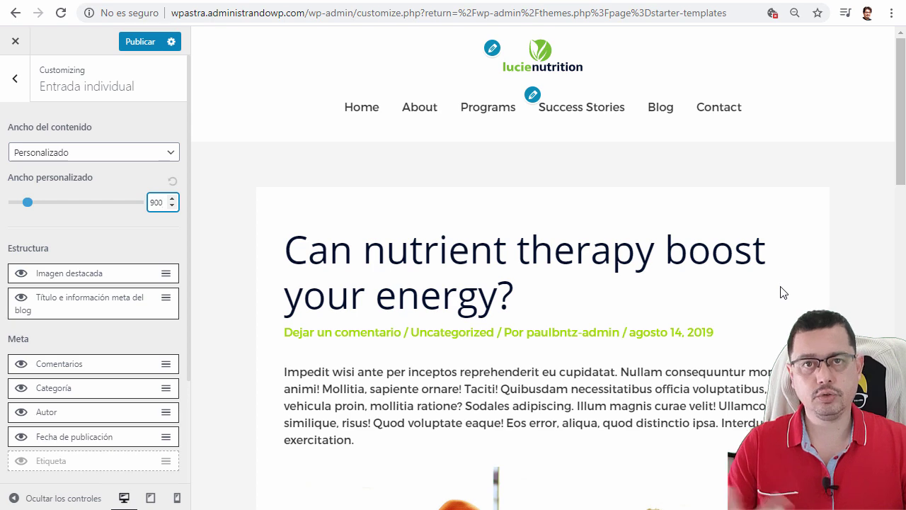
{"action": "scroll", "coordinate": [446, 286], "scroll_direction": "down", "scroll_amount": 1}
{"action": "scroll", "coordinate": [446, 285], "scroll_direction": "down", "scroll_amount": 2}
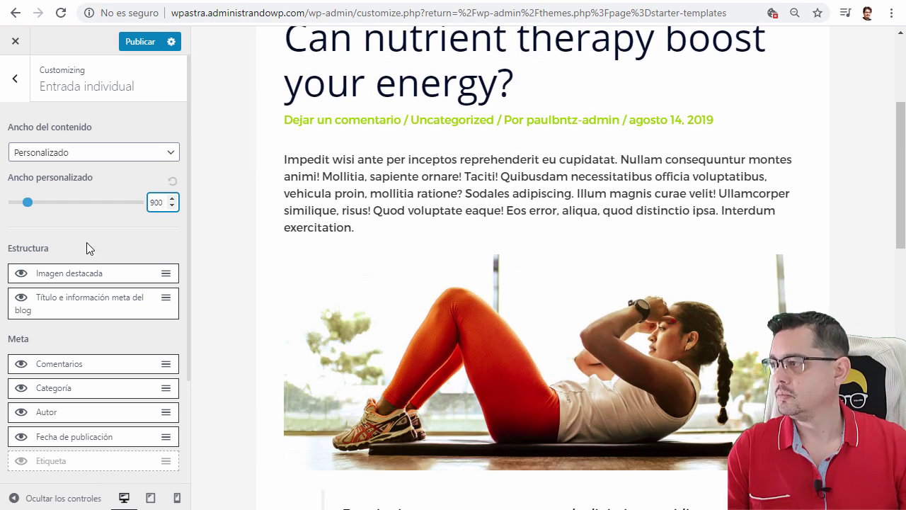
{"action": "left_click", "coordinate": [147, 40]}
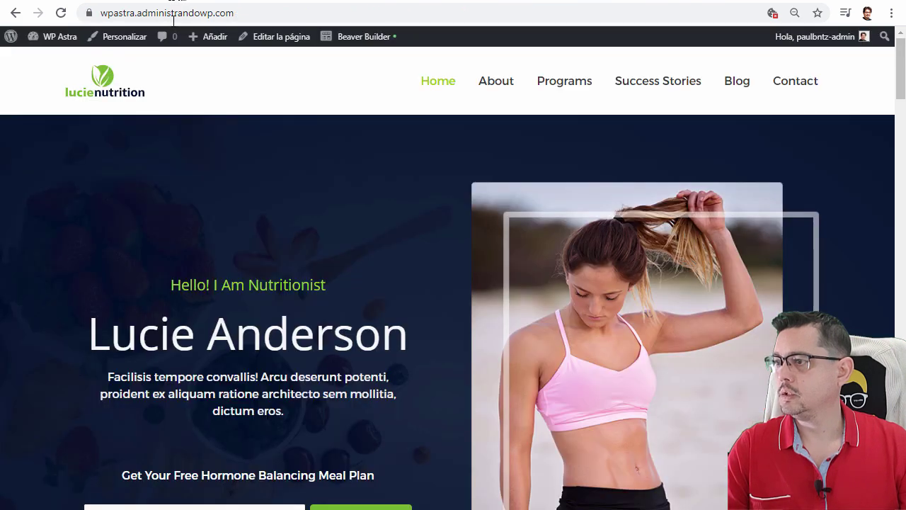
Open the post Can nutrient therapy boost your energy? from the live site's Blog page and review its layout down to the comment form.
{"action": "left_click", "coordinate": [737, 82]}
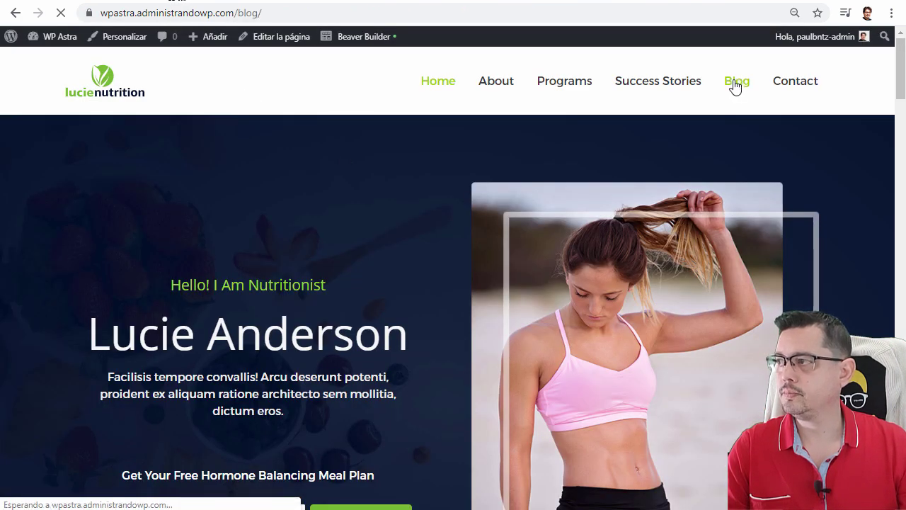
{"action": "scroll", "coordinate": [587, 358], "scroll_direction": "down", "scroll_amount": 10}
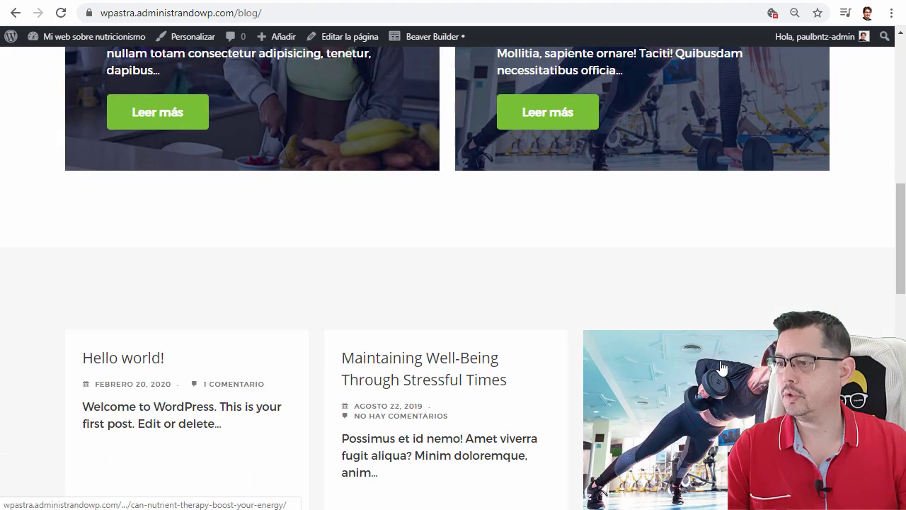
{"action": "left_click", "coordinate": [722, 367]}
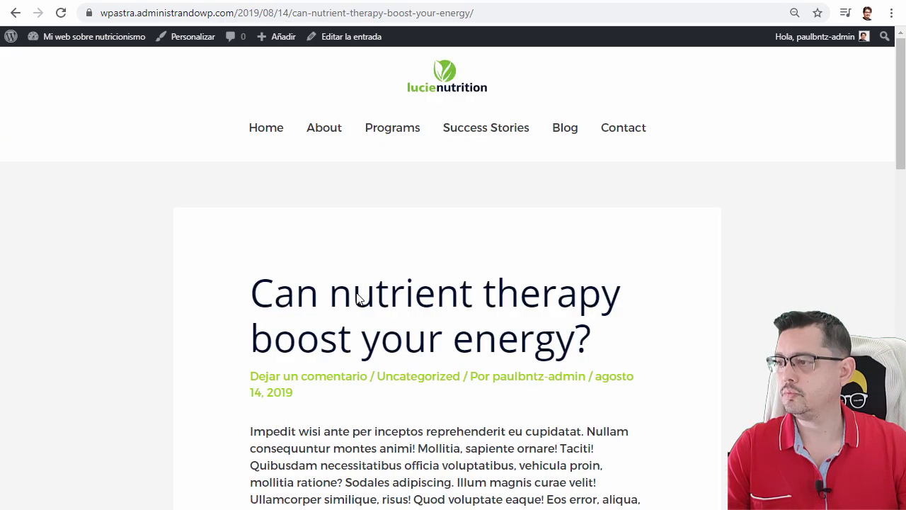
{"action": "scroll", "coordinate": [210, 155], "scroll_direction": "down", "scroll_amount": 2}
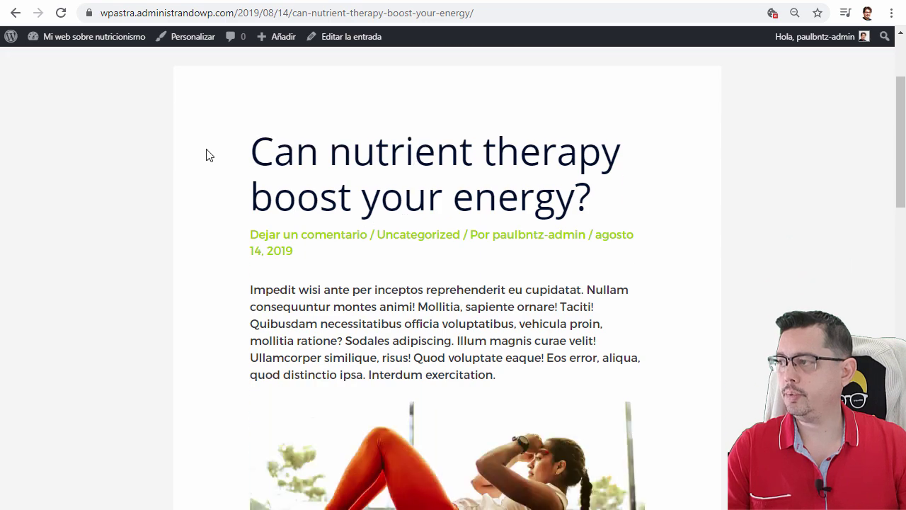
{"action": "scroll", "coordinate": [733, 151], "scroll_direction": "down", "scroll_amount": 10}
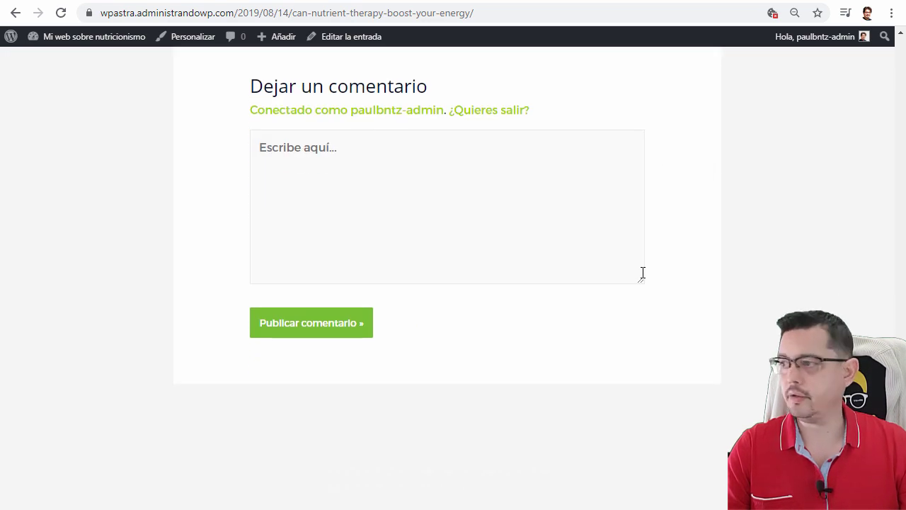
{"action": "scroll", "coordinate": [560, 247], "scroll_direction": "up", "scroll_amount": 10}
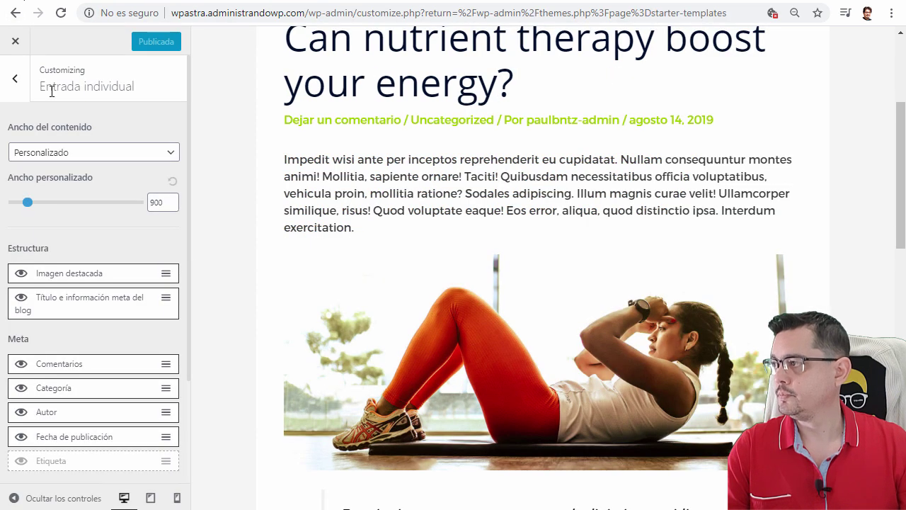
Set the Barra lateral section's Diseño predeterminado to Barra lateral derecha and publish the change.
{"action": "left_click", "coordinate": [17, 79]}
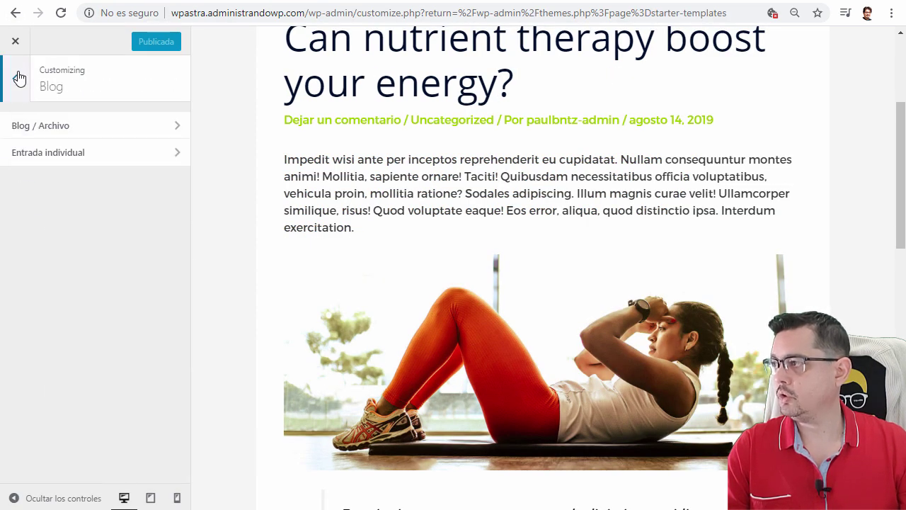
{"action": "left_click", "coordinate": [19, 78]}
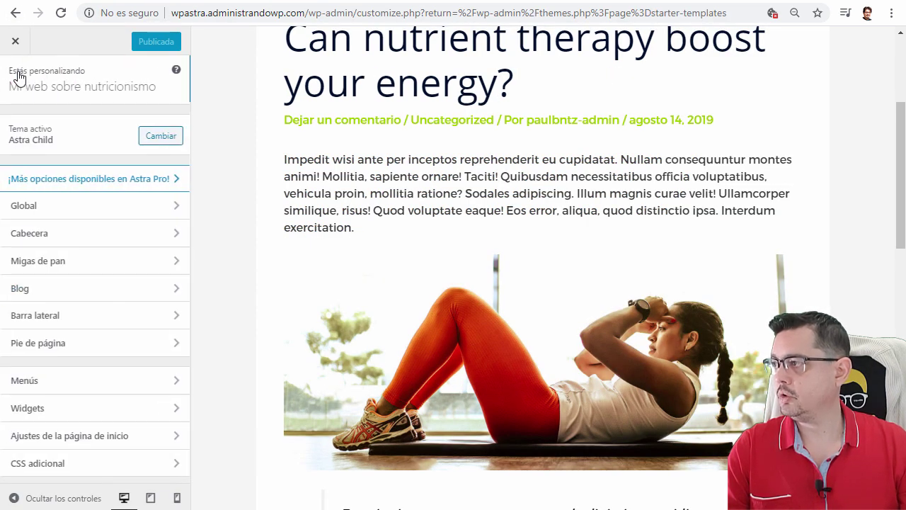
{"action": "left_click", "coordinate": [141, 320]}
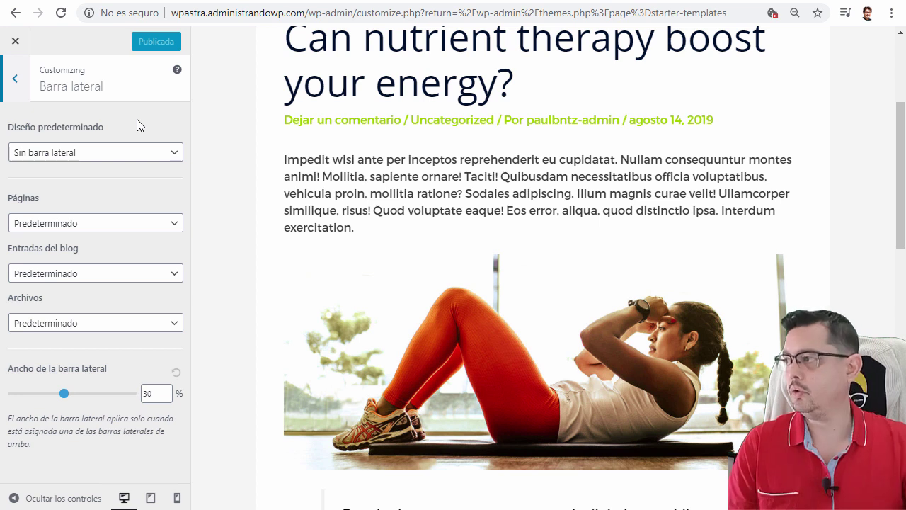
{"action": "left_click", "coordinate": [149, 157]}
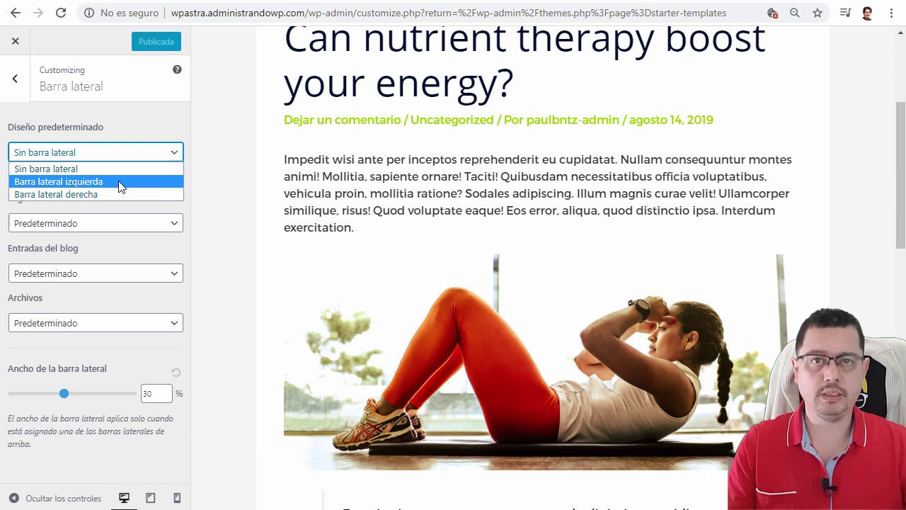
{"action": "left_click", "coordinate": [71, 194]}
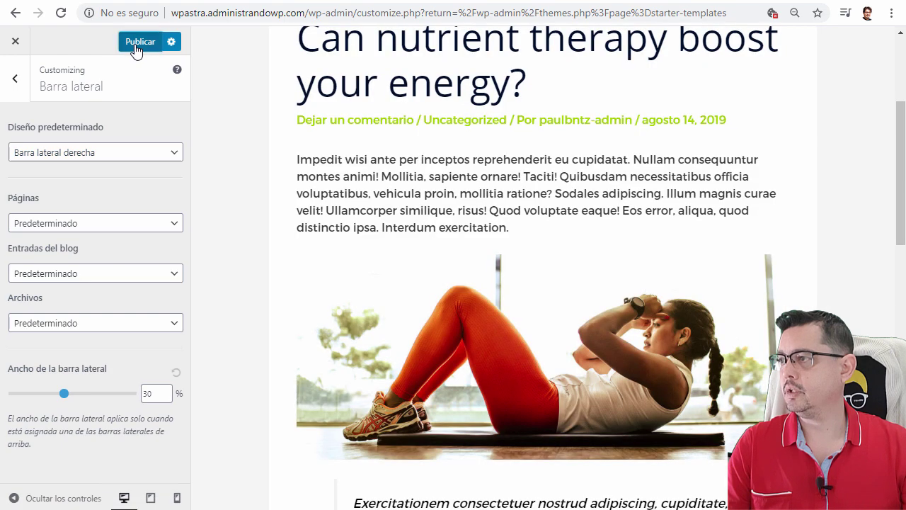
{"action": "left_click", "coordinate": [136, 48]}
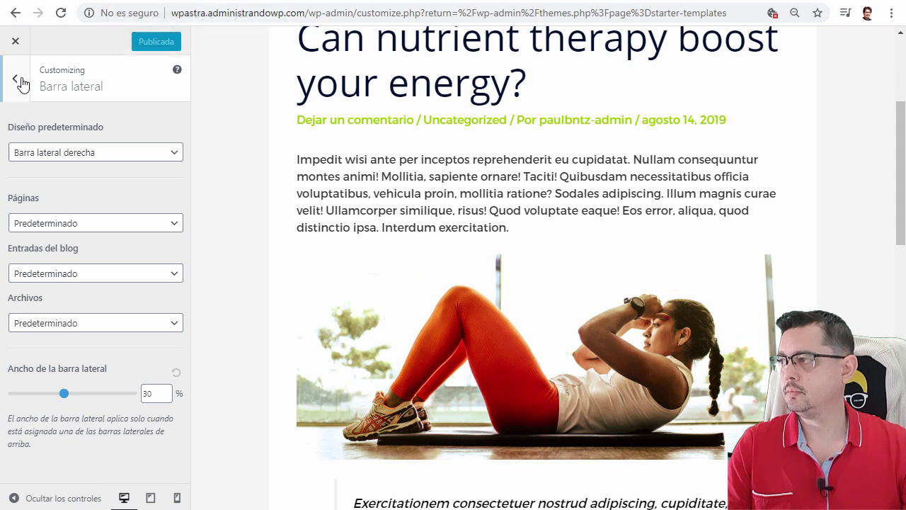
Open the post Maintaining Well-Being Through Stressful Times from the Blog page in the preview and examine its sidebar layout.
{"action": "scroll", "coordinate": [680, 230], "scroll_direction": "up", "scroll_amount": 3}
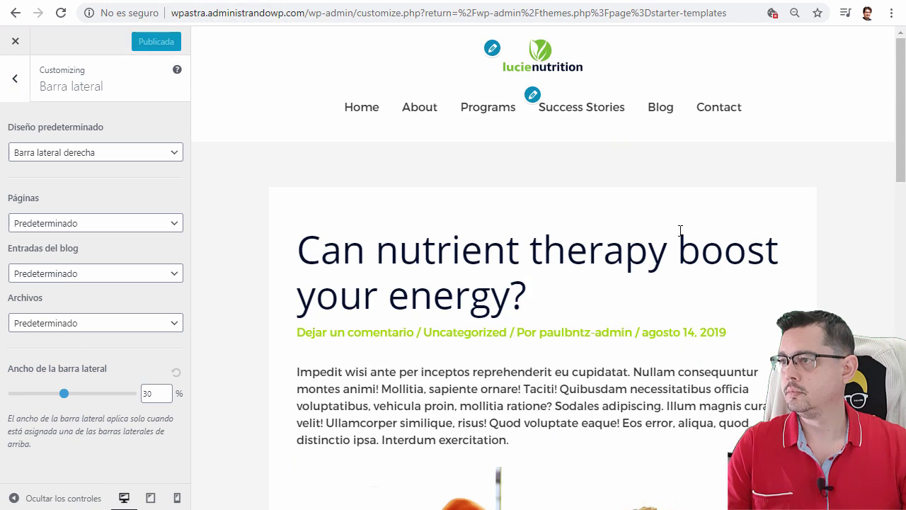
{"action": "left_click", "coordinate": [662, 110]}
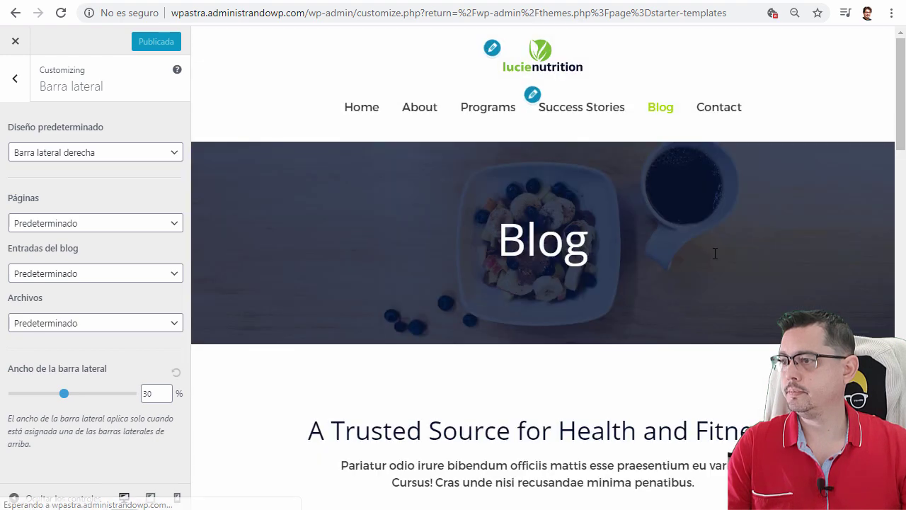
{"action": "scroll", "coordinate": [697, 269], "scroll_direction": "down", "scroll_amount": 9}
{"action": "left_click", "coordinate": [549, 372]}
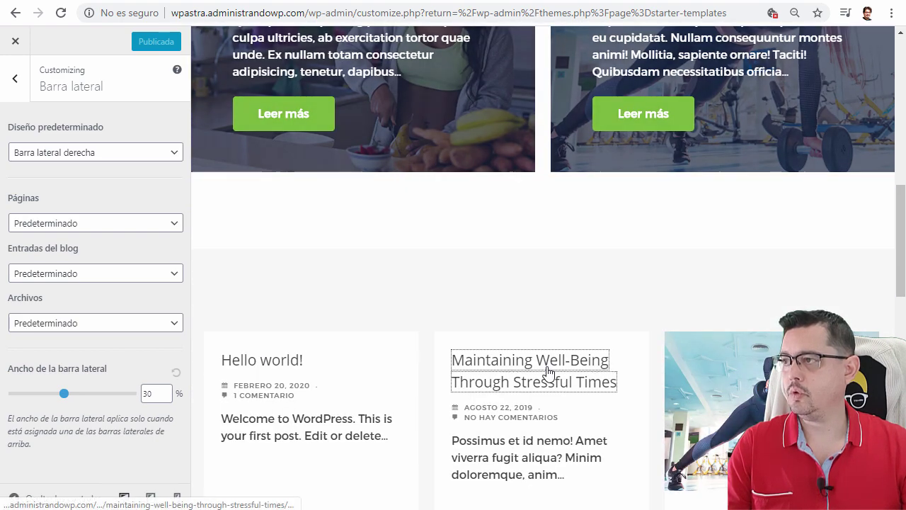
{"action": "scroll", "coordinate": [549, 361], "scroll_direction": "down", "scroll_amount": 15}
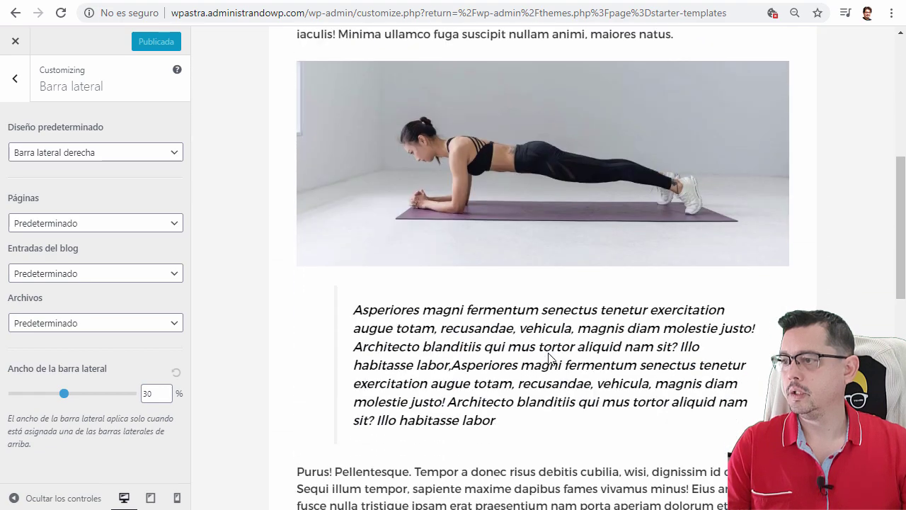
{"action": "scroll", "coordinate": [551, 358], "scroll_direction": "up", "scroll_amount": 5}
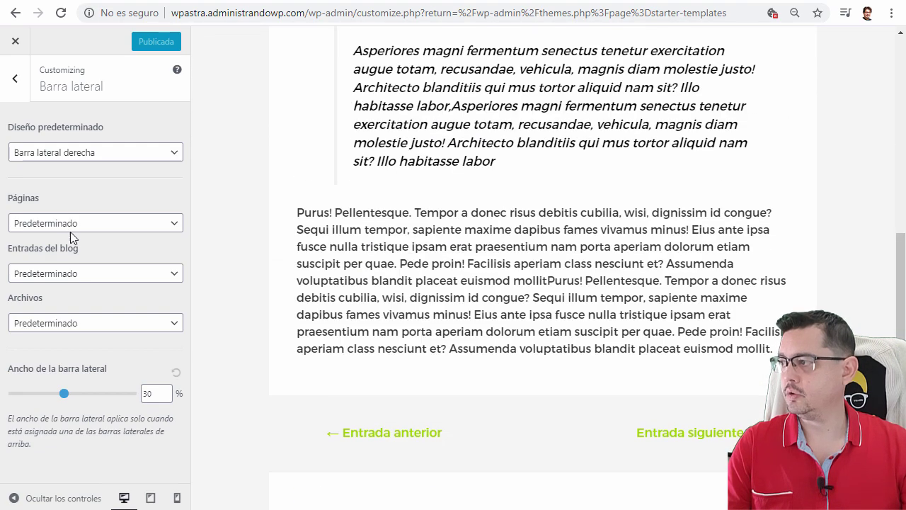
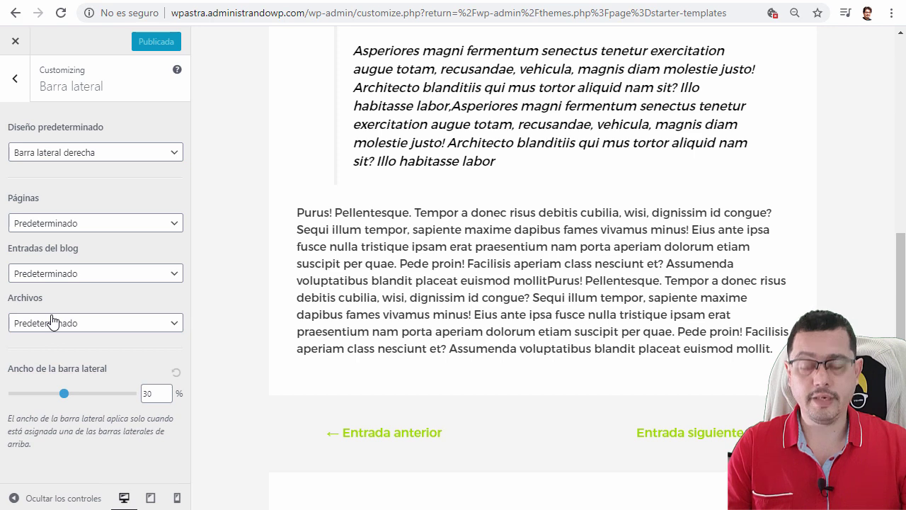
{"action": "scroll", "coordinate": [360, 177], "scroll_direction": "up", "scroll_amount": 15}
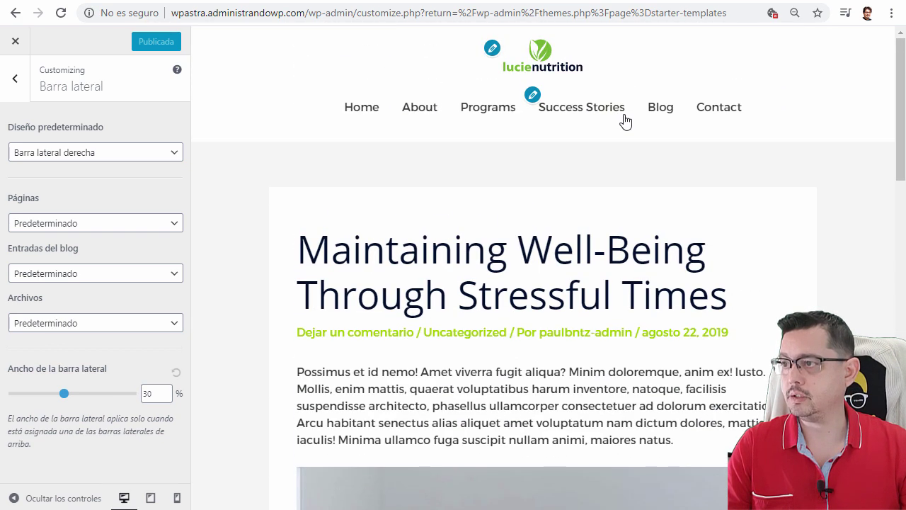
Open the Contact page in the customizer preview and examine its layout down to the footer.
{"action": "left_click", "coordinate": [717, 117]}
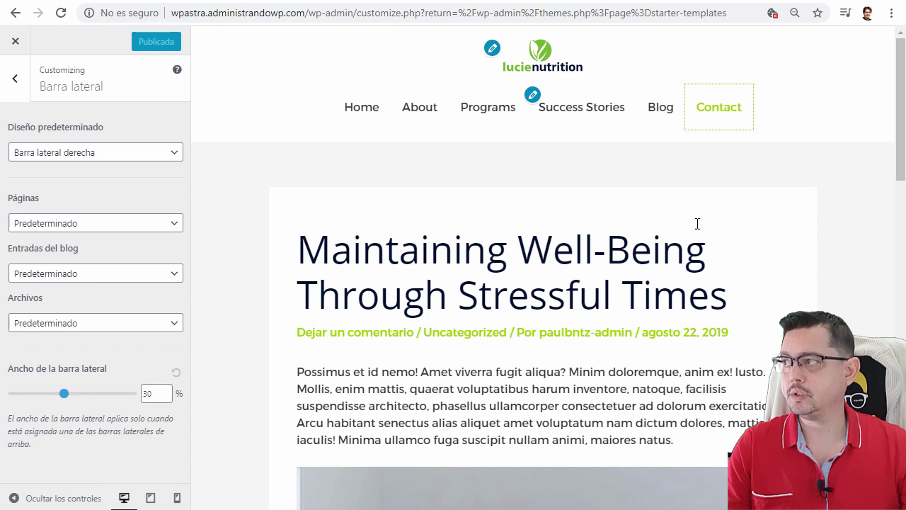
{"action": "left_click", "coordinate": [733, 111]}
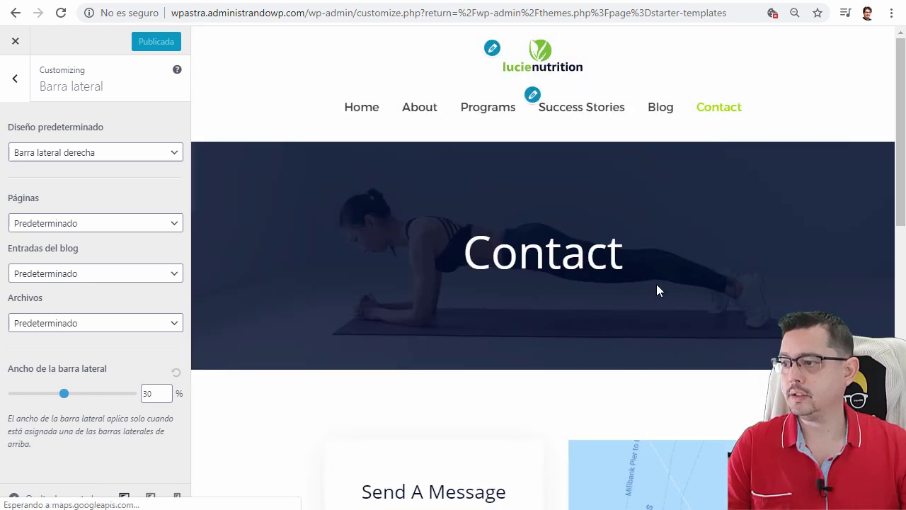
{"action": "scroll", "coordinate": [655, 297], "scroll_direction": "down", "scroll_amount": 3}
{"action": "scroll", "coordinate": [654, 305], "scroll_direction": "down", "scroll_amount": 6}
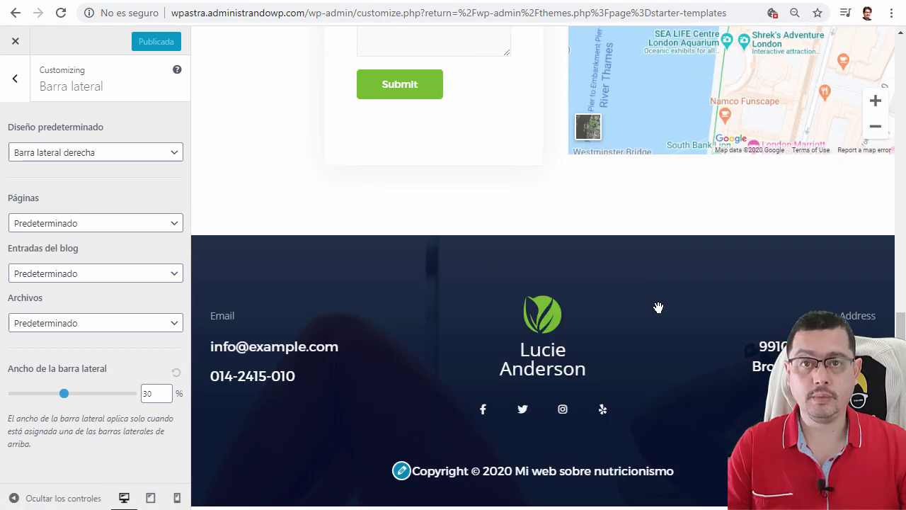
{"action": "scroll", "coordinate": [658, 307], "scroll_direction": "up", "scroll_amount": 10}
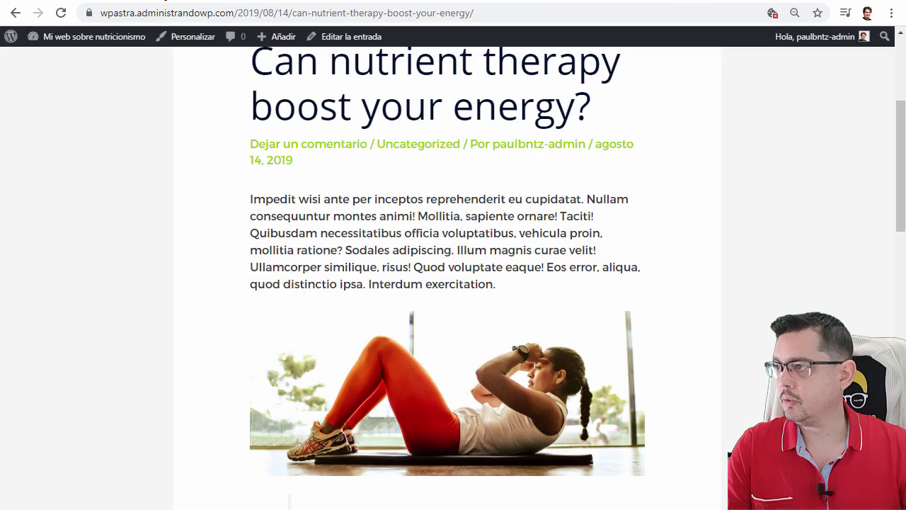
Edit the post Can nutrient therapy boost your energy?, set its Astra Barra lateral option to Ajustes del personalizador and update the post.
{"action": "scroll", "coordinate": [549, 309], "scroll_direction": "up", "scroll_amount": 4}
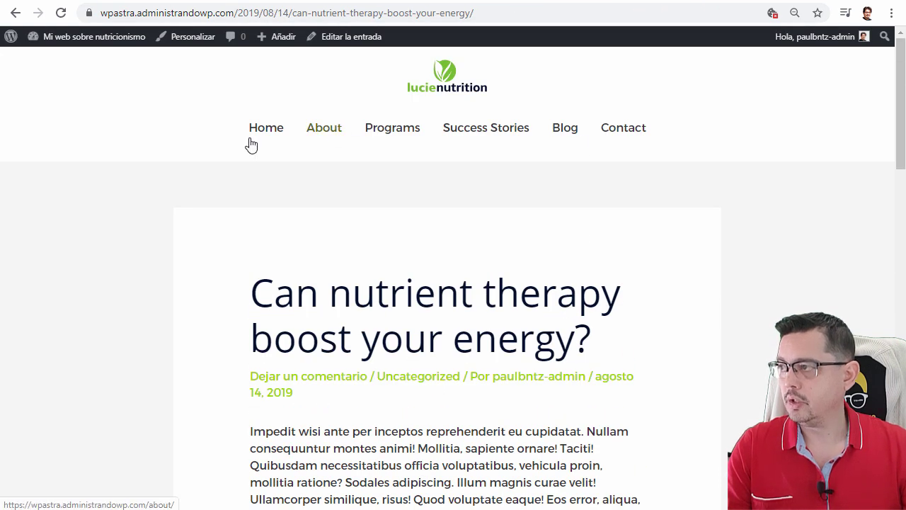
{"action": "left_click", "coordinate": [61, 13]}
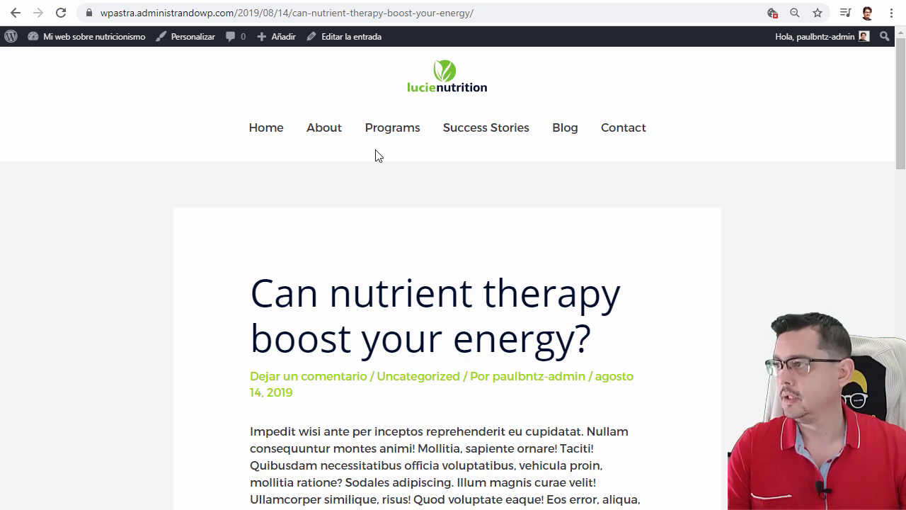
{"action": "left_click", "coordinate": [351, 37]}
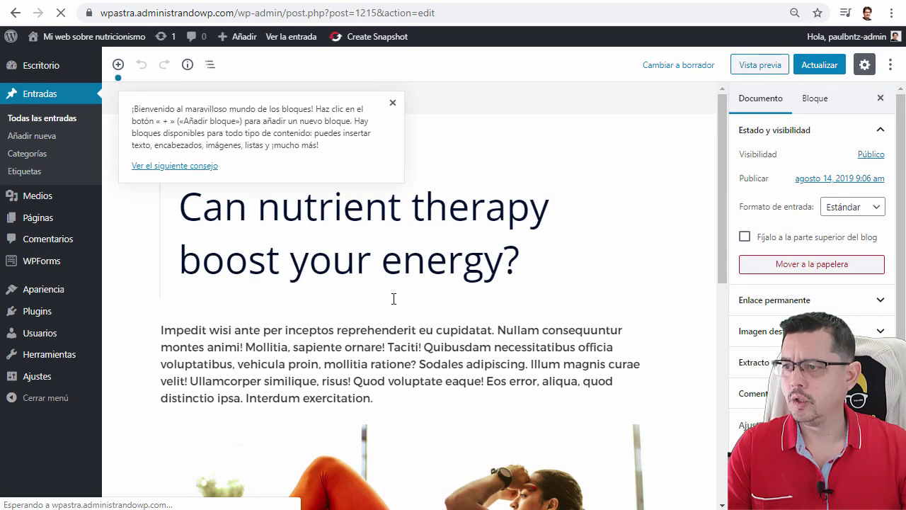
{"action": "left_click", "coordinate": [876, 130]}
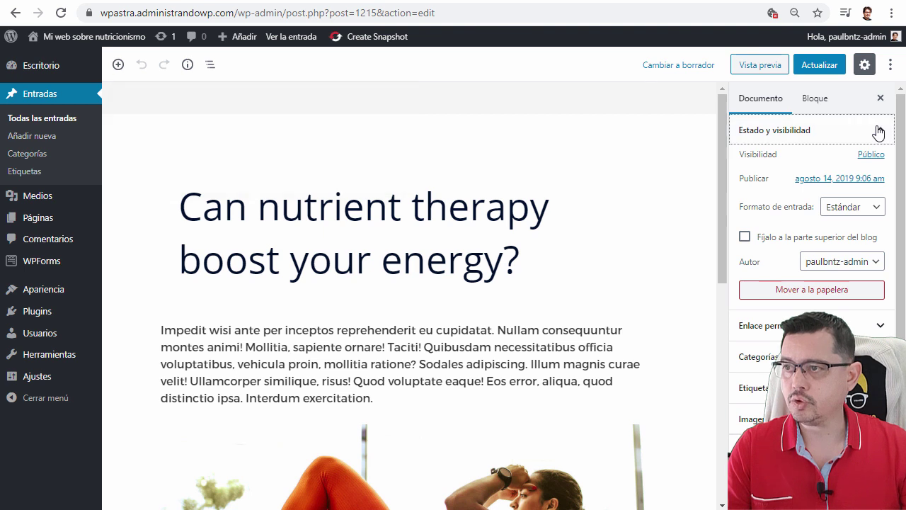
{"action": "scroll", "coordinate": [870, 143], "scroll_direction": "down", "scroll_amount": 1}
{"action": "scroll", "coordinate": [873, 145], "scroll_direction": "down", "scroll_amount": 1}
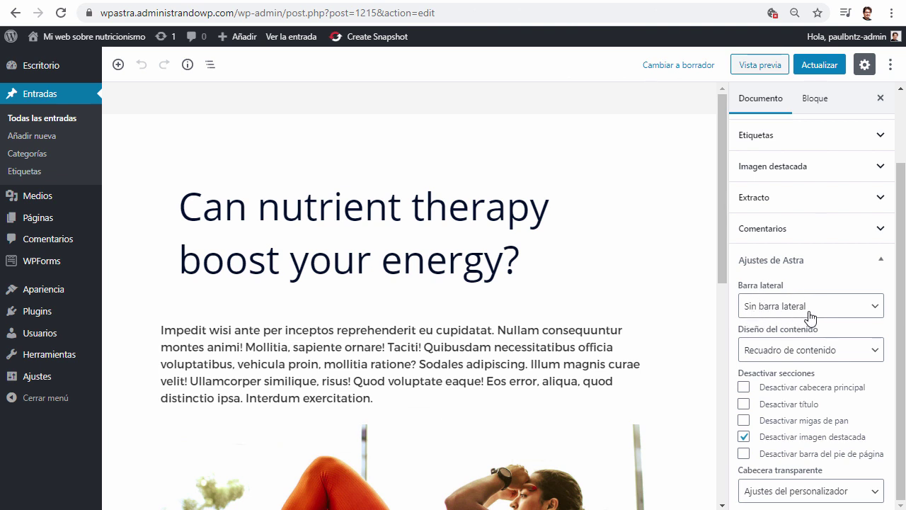
{"action": "left_click", "coordinate": [811, 318]}
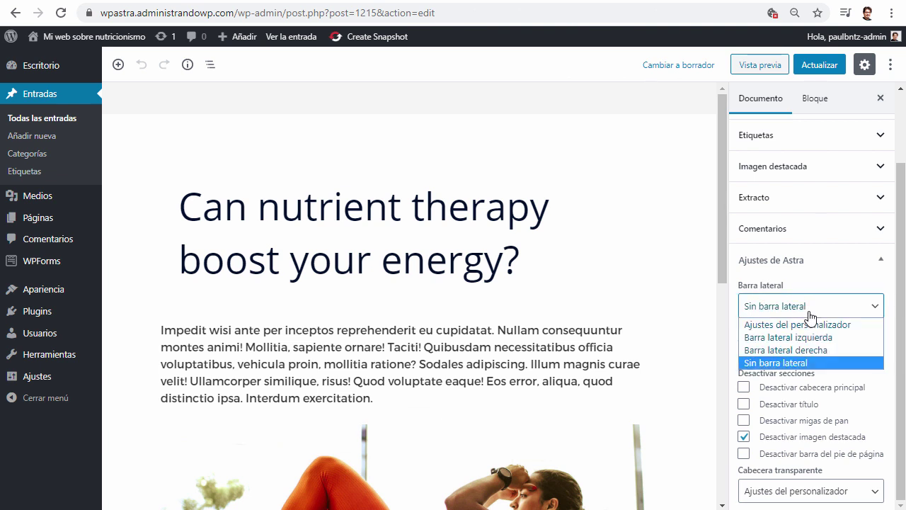
{"action": "left_click", "coordinate": [862, 326]}
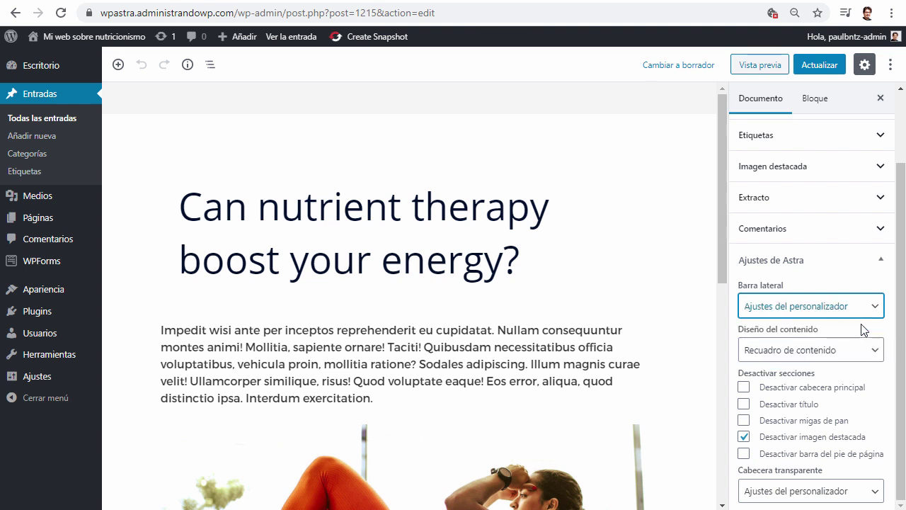
{"action": "left_click", "coordinate": [822, 74]}
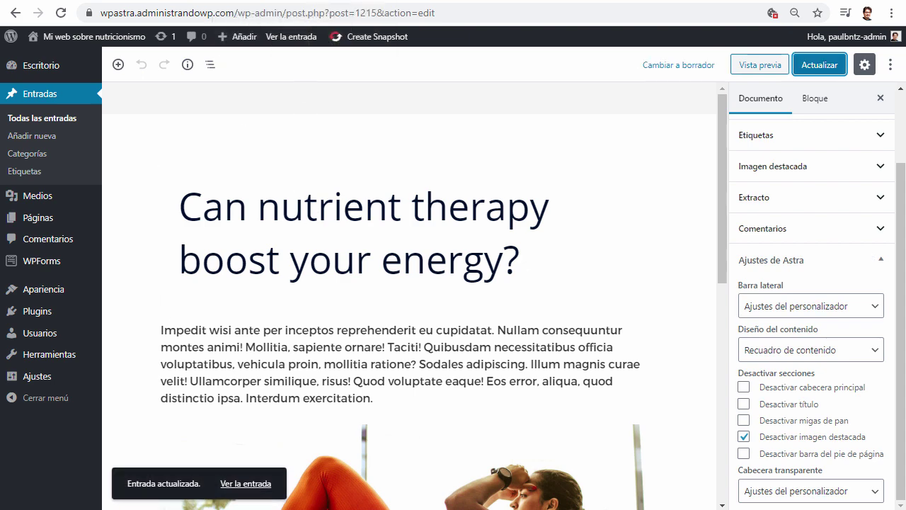
View the updated post on the live site and examine its content and sidebar widgets down to the comment form.
{"action": "left_click", "coordinate": [247, 485]}
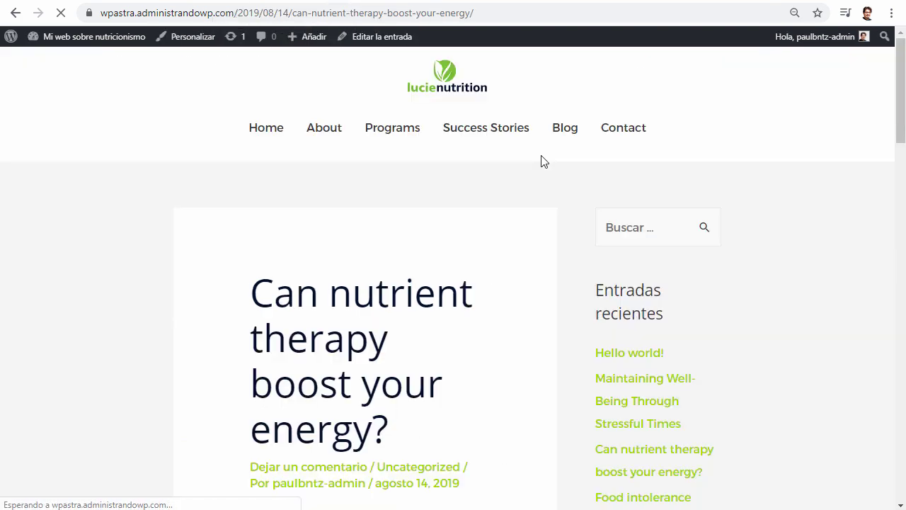
{"action": "scroll", "coordinate": [657, 285], "scroll_direction": "down", "scroll_amount": 15}
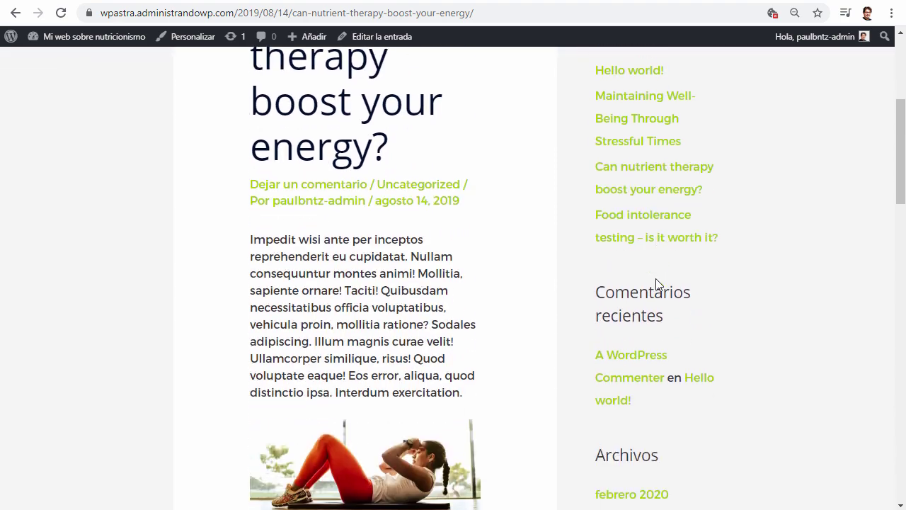
{"action": "scroll", "coordinate": [657, 285], "scroll_direction": "down", "scroll_amount": 5}
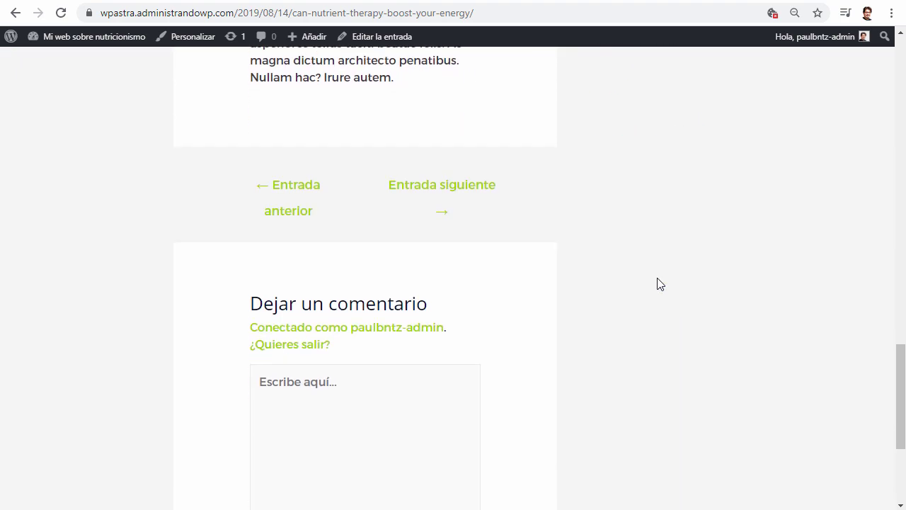
{"action": "scroll", "coordinate": [657, 283], "scroll_direction": "up", "scroll_amount": 20}
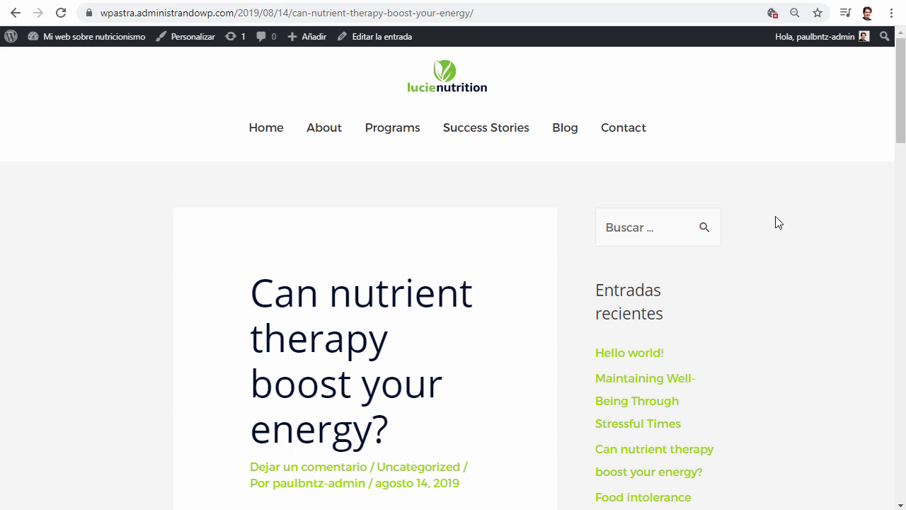
{"action": "scroll", "coordinate": [651, 283], "scroll_direction": "down", "scroll_amount": 3}
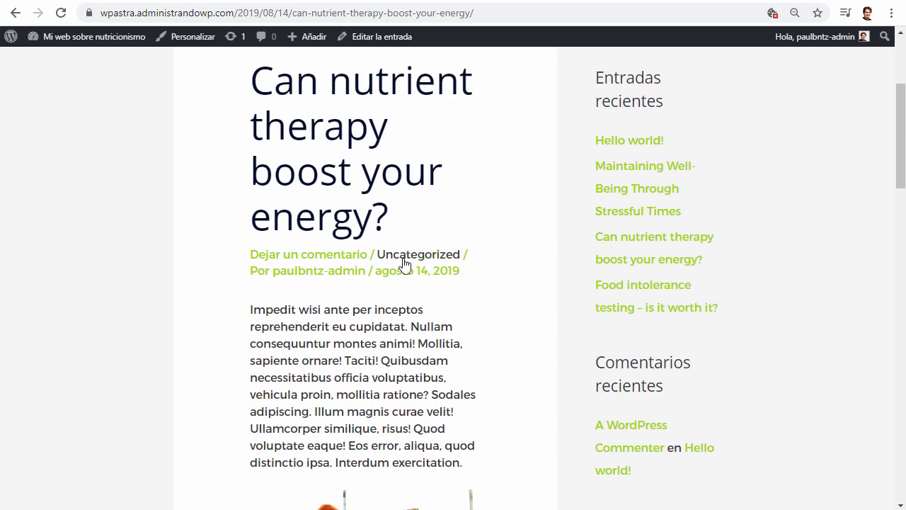
{"action": "scroll", "coordinate": [394, 265], "scroll_direction": "down", "scroll_amount": 3}
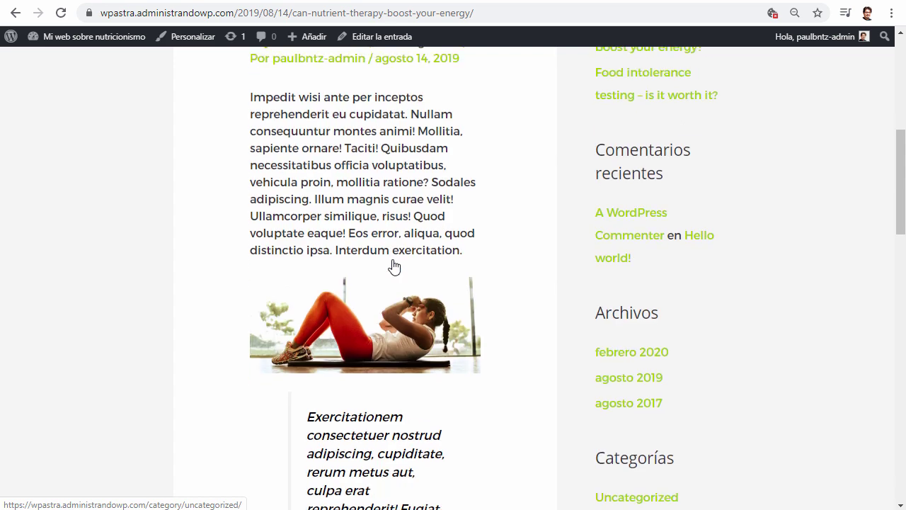
{"action": "scroll", "coordinate": [393, 265], "scroll_direction": "down", "scroll_amount": 2}
{"action": "scroll", "coordinate": [397, 303], "scroll_direction": "down", "scroll_amount": 6}
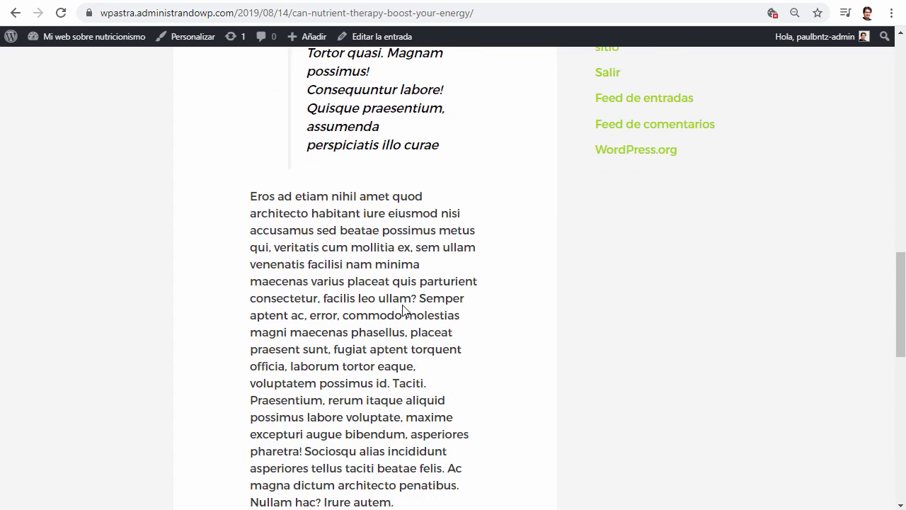
{"action": "scroll", "coordinate": [403, 299], "scroll_direction": "down", "scroll_amount": 7}
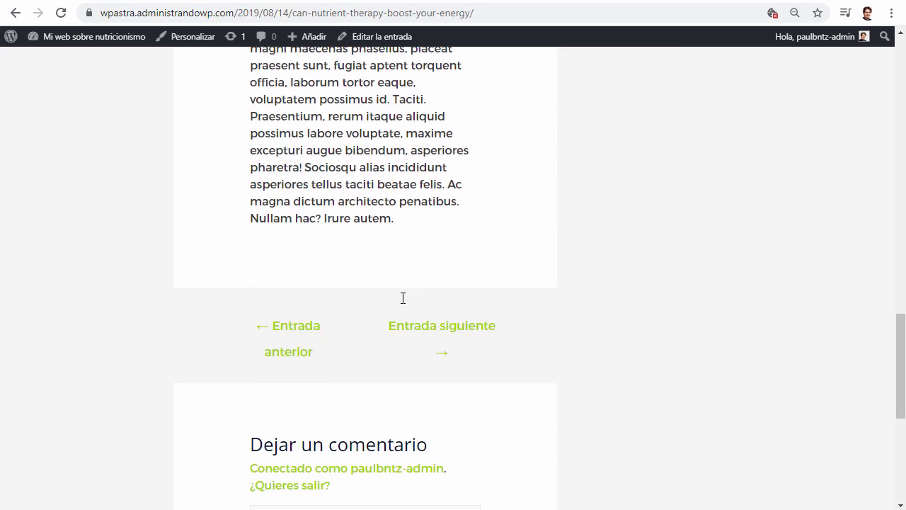
{"action": "scroll", "coordinate": [427, 303], "scroll_direction": "up", "scroll_amount": 4}
{"action": "scroll", "coordinate": [427, 303], "scroll_direction": "up", "scroll_amount": 11}
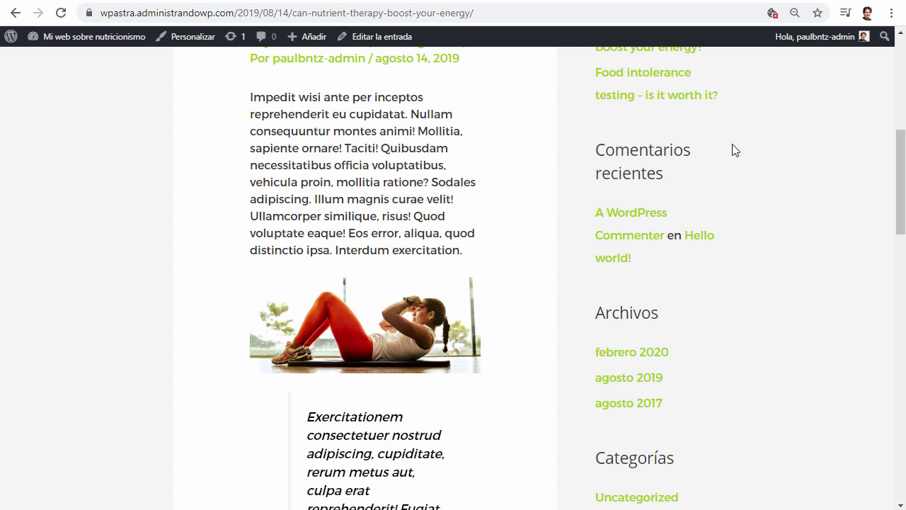
{"action": "scroll", "coordinate": [618, 304], "scroll_direction": "up", "scroll_amount": 6}
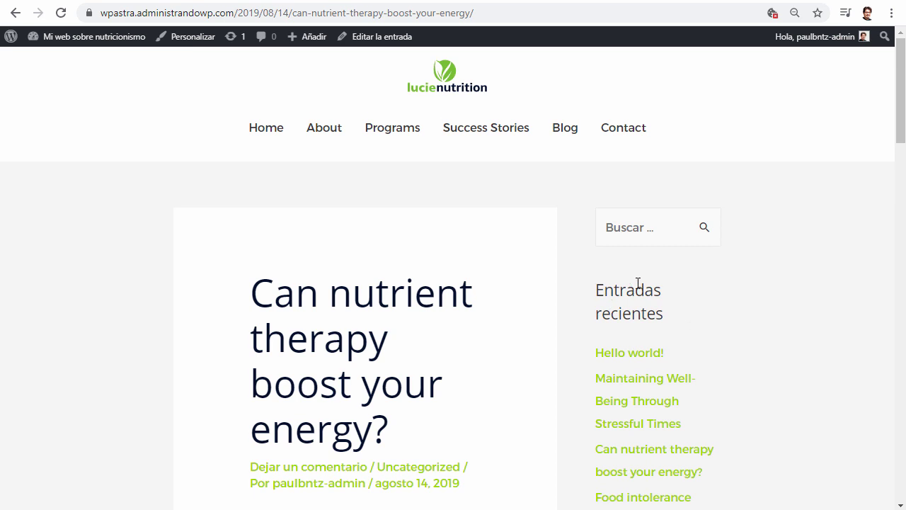
{"action": "left_click", "coordinate": [383, 0]}
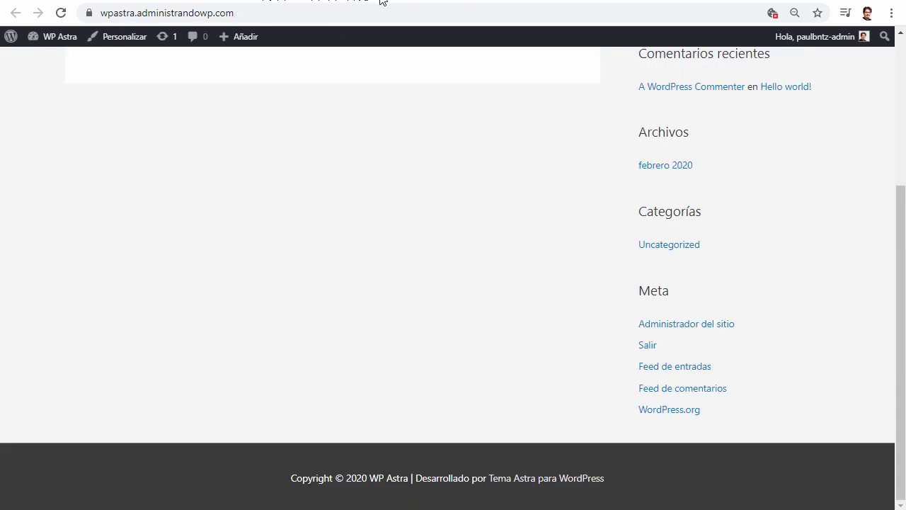
{"action": "scroll", "coordinate": [453, 276], "scroll_direction": "up", "scroll_amount": 3}
{"action": "key", "text": "ctrl+Tab"}
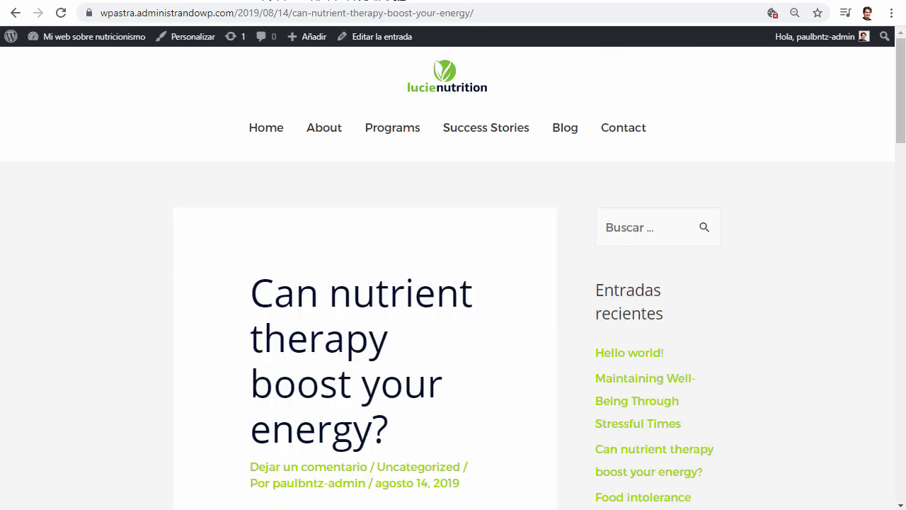
Reopen the post for editing, set its Astra Barra lateral option to Sin barra lateral and update the post.
{"action": "left_click", "coordinate": [347, 39]}
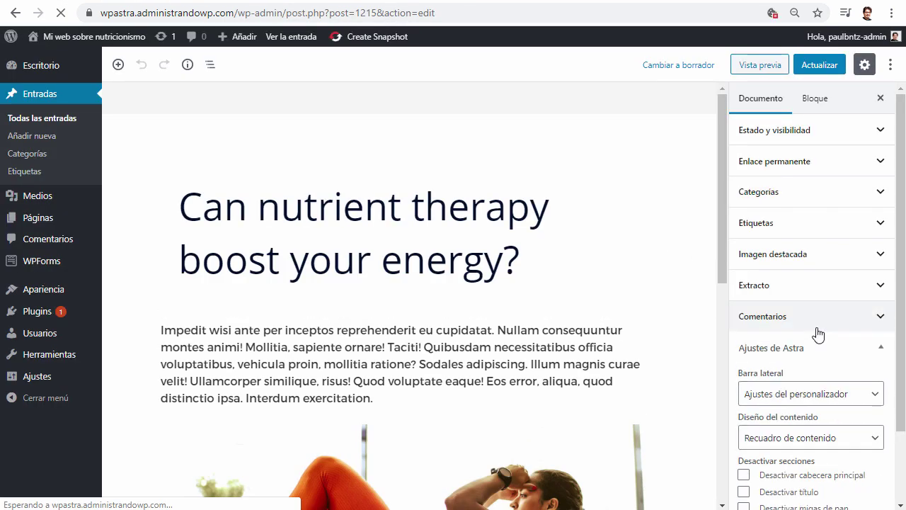
{"action": "left_click", "coordinate": [817, 327]}
{"action": "left_click", "coordinate": [825, 325]}
{"action": "left_click", "coordinate": [823, 395]}
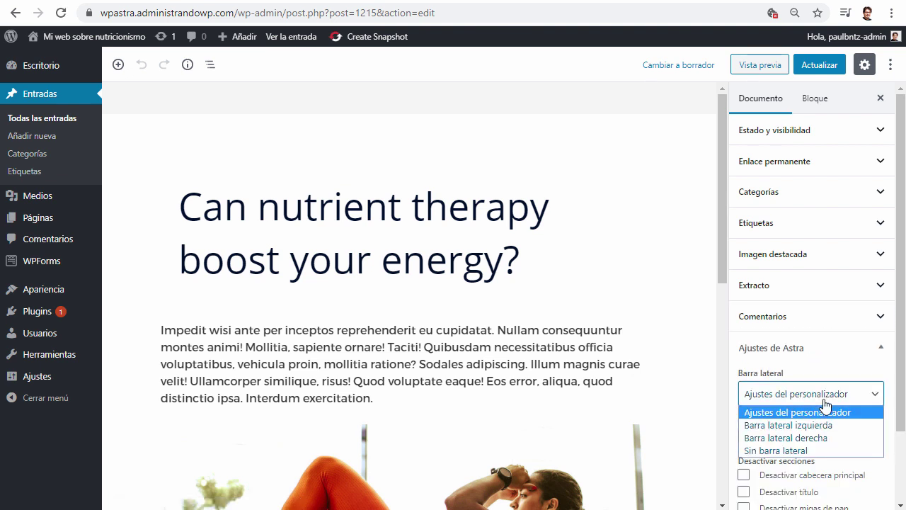
{"action": "left_click", "coordinate": [812, 451]}
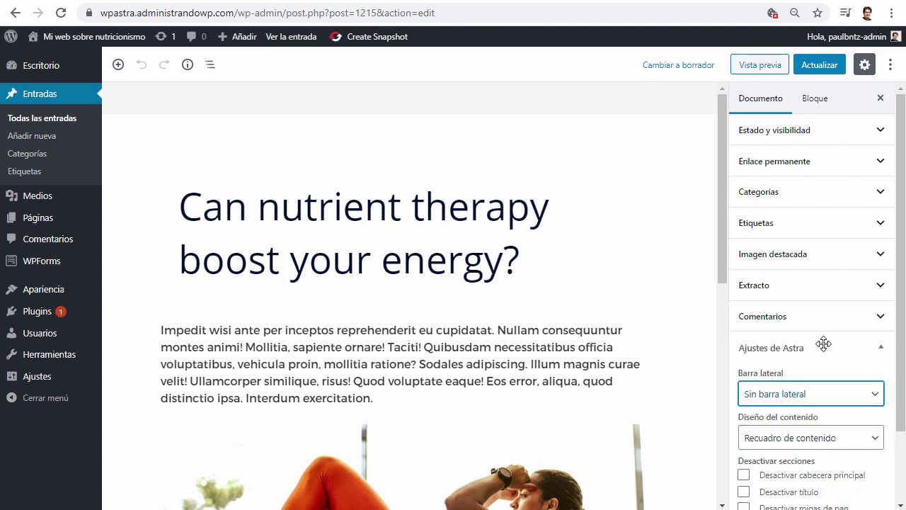
{"action": "left_click", "coordinate": [818, 67]}
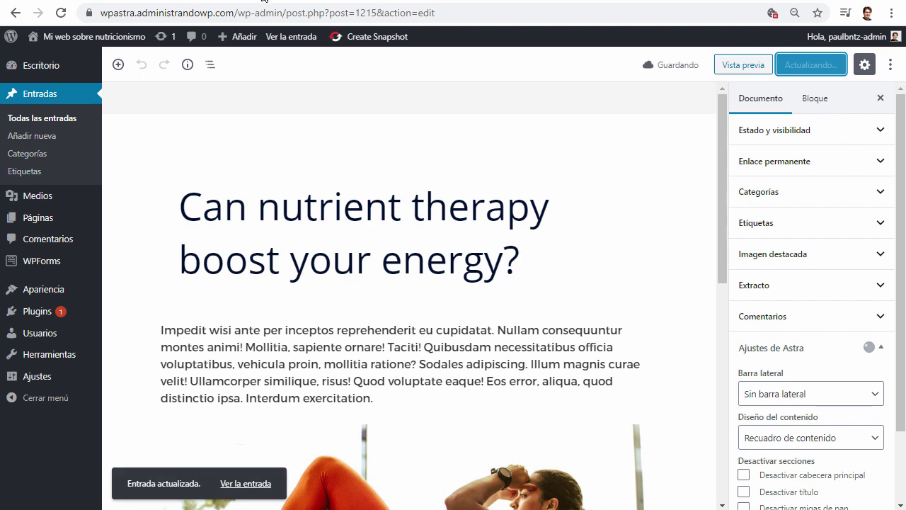
View the updated post on the live site and check its layout down to the previous and next post links.
{"action": "left_click", "coordinate": [263, 0]}
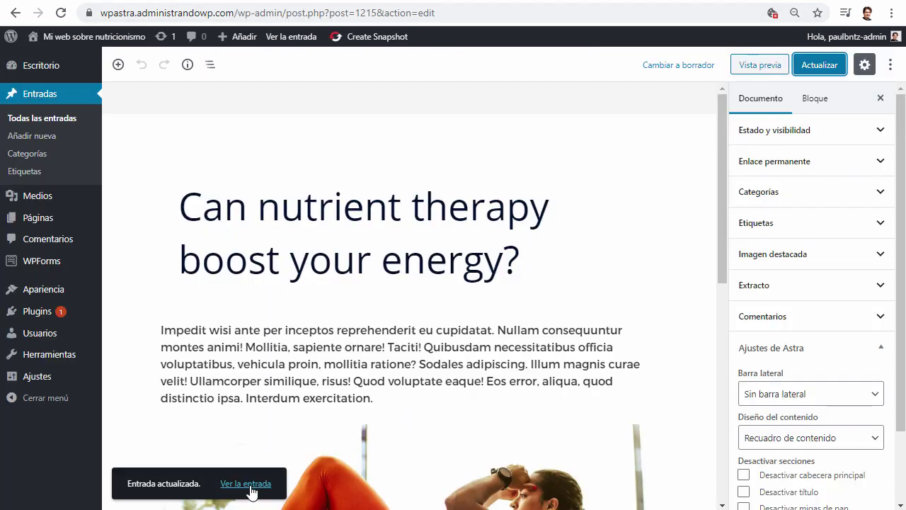
{"action": "left_click", "coordinate": [241, 486]}
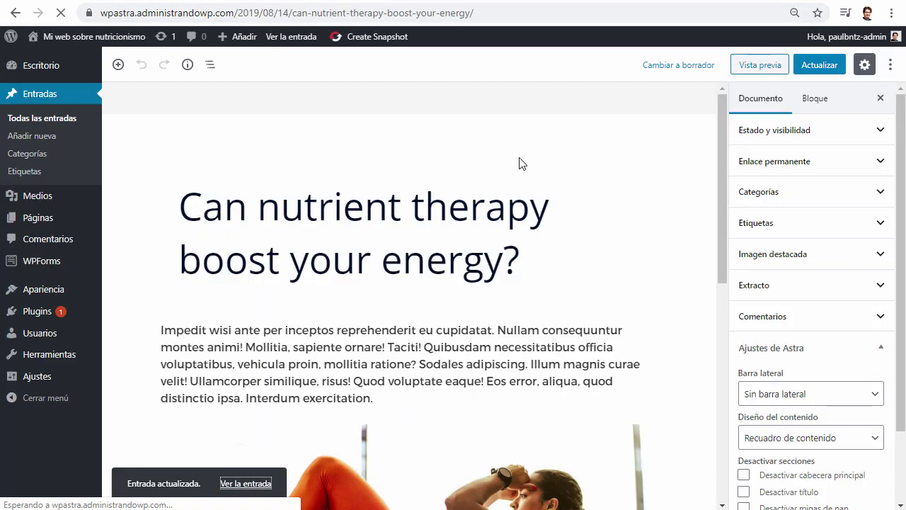
{"action": "scroll", "coordinate": [601, 216], "scroll_direction": "down", "scroll_amount": 10}
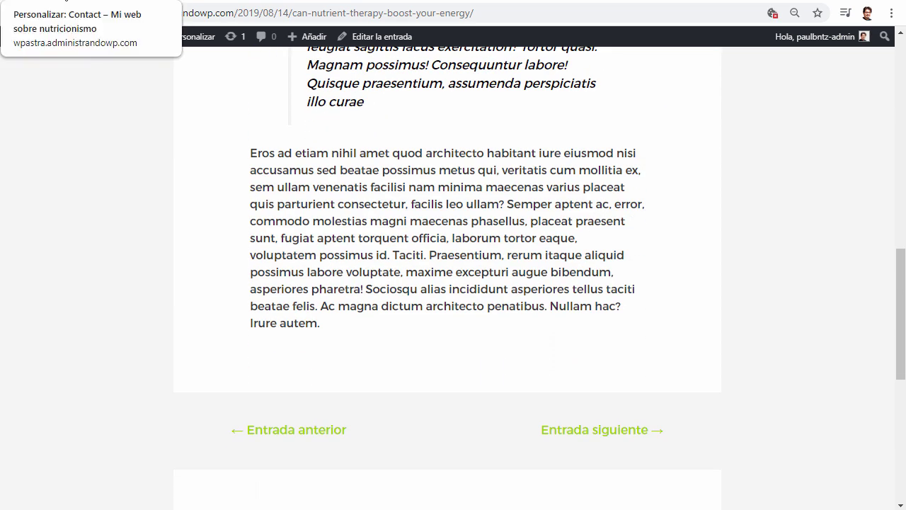
Open the Contact page on the live site and review its form, map and footer layout.
{"action": "left_click", "coordinate": [71, 2]}
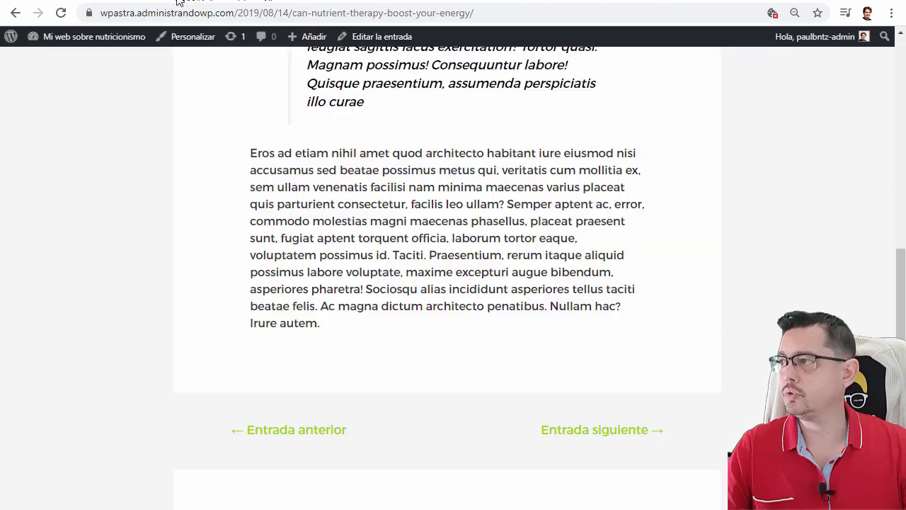
{"action": "scroll", "coordinate": [465, 190], "scroll_direction": "up", "scroll_amount": 15}
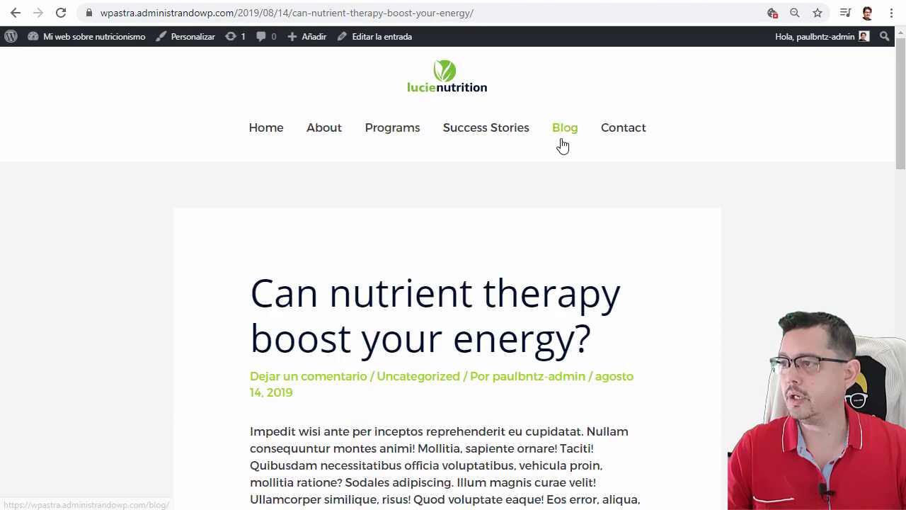
{"action": "left_click", "coordinate": [637, 131]}
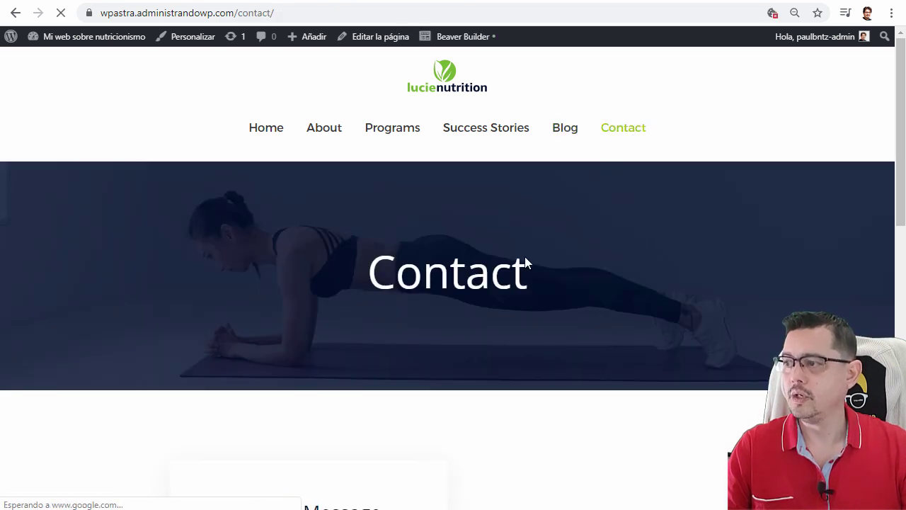
{"action": "scroll", "coordinate": [581, 290], "scroll_direction": "down", "scroll_amount": 8}
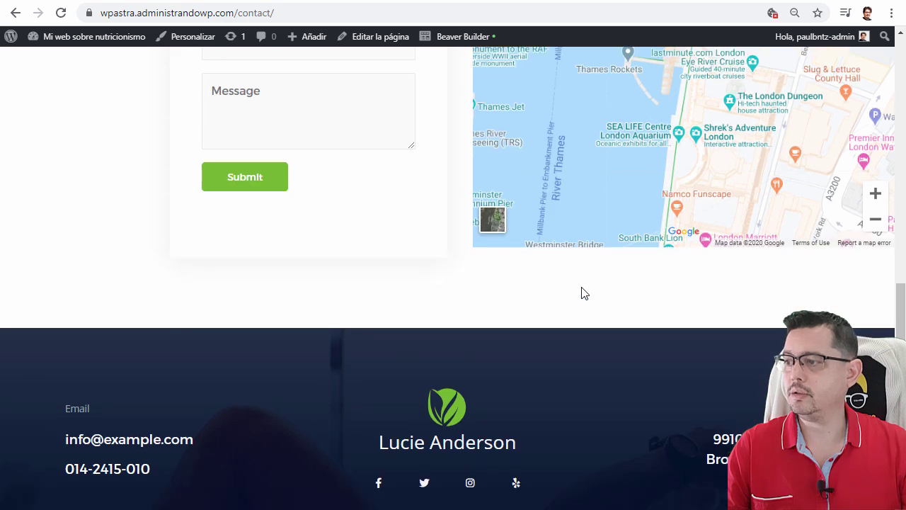
Open the Contact page for editing, set its Astra Barra lateral option to Ajustes del personalizador and update the page.
{"action": "scroll", "coordinate": [582, 296], "scroll_direction": "up", "scroll_amount": 6}
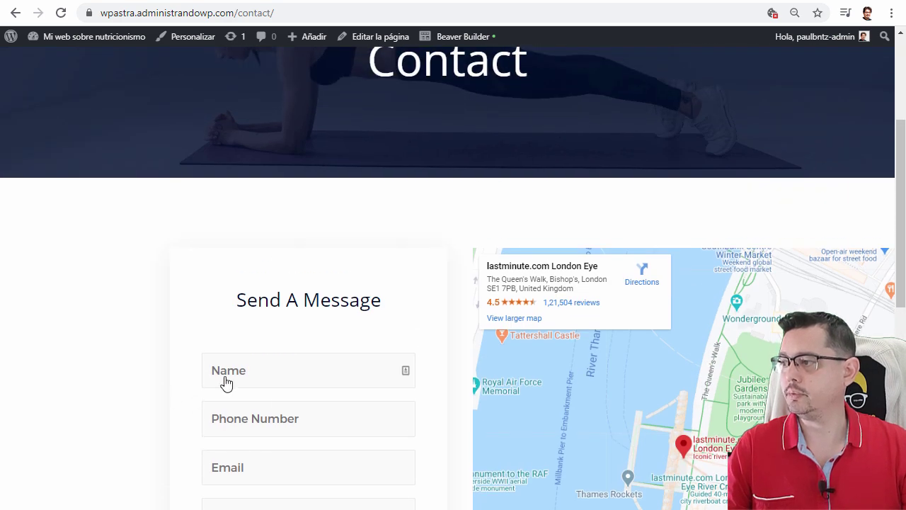
{"action": "scroll", "coordinate": [378, 303], "scroll_direction": "down", "scroll_amount": 3}
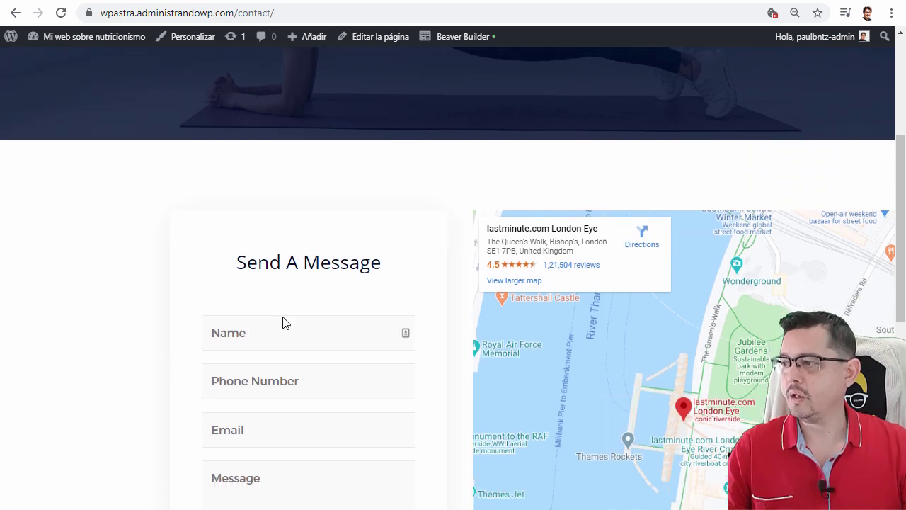
{"action": "scroll", "coordinate": [506, 270], "scroll_direction": "up", "scroll_amount": 5}
{"action": "scroll", "coordinate": [506, 270], "scroll_direction": "up", "scroll_amount": 2}
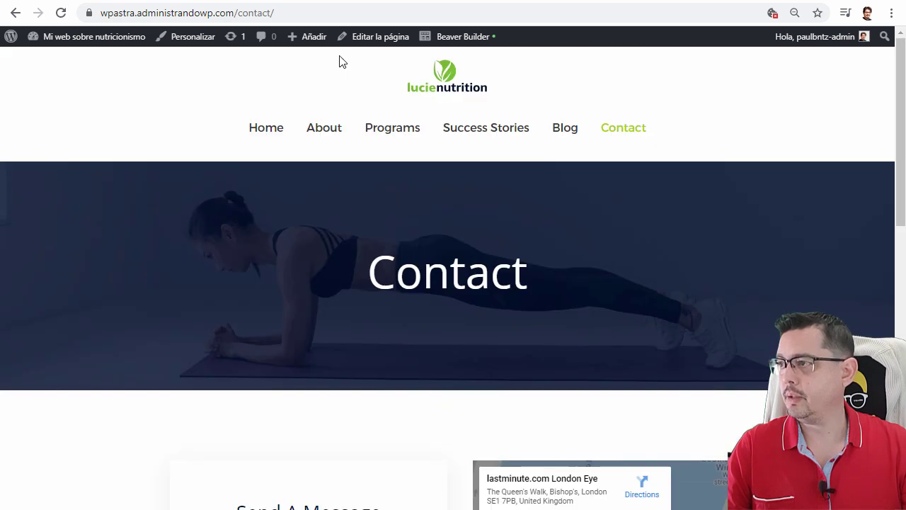
{"action": "left_click", "coordinate": [382, 37]}
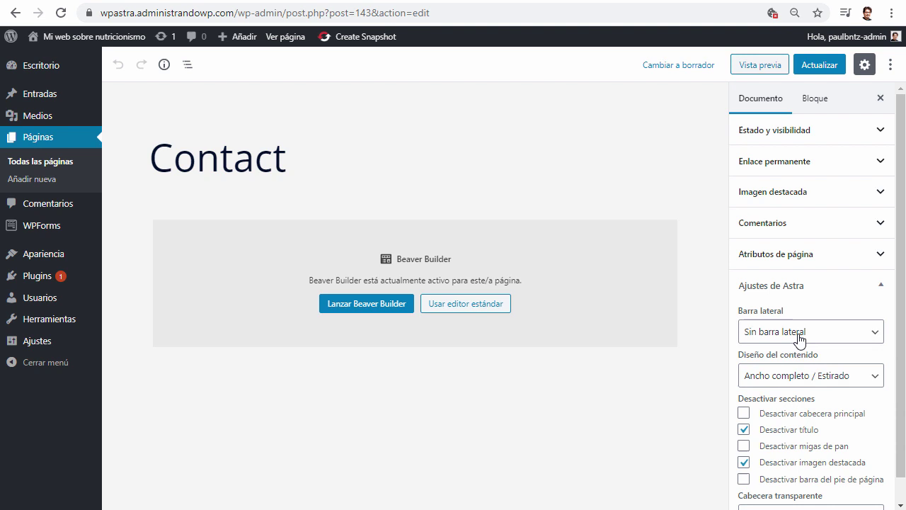
{"action": "left_click", "coordinate": [799, 338]}
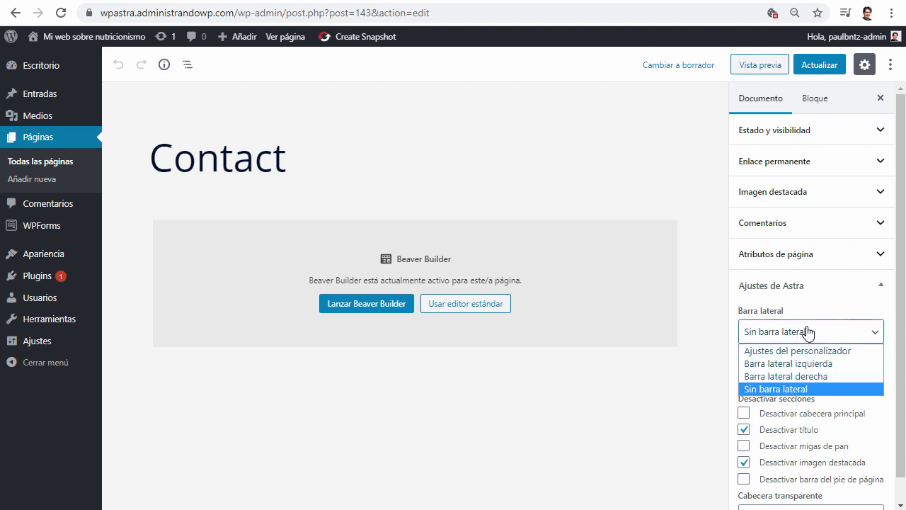
{"action": "left_click", "coordinate": [814, 350]}
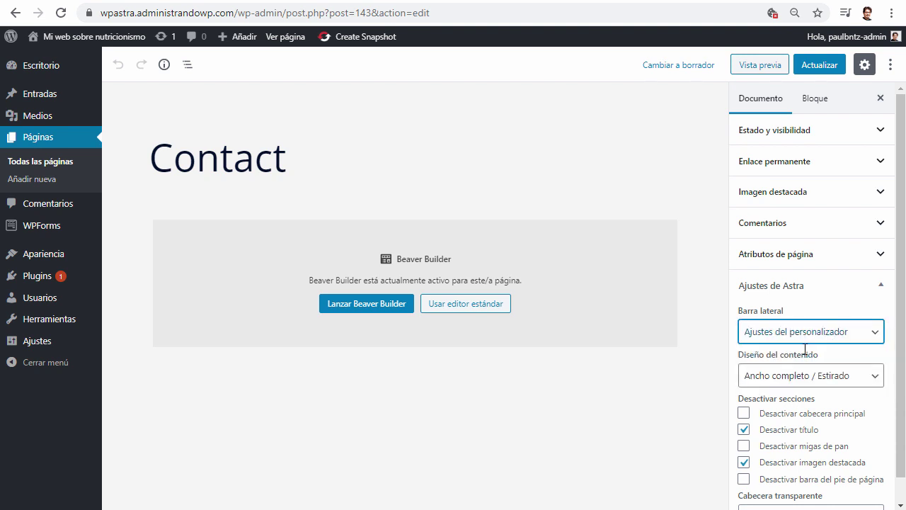
{"action": "left_click", "coordinate": [825, 68]}
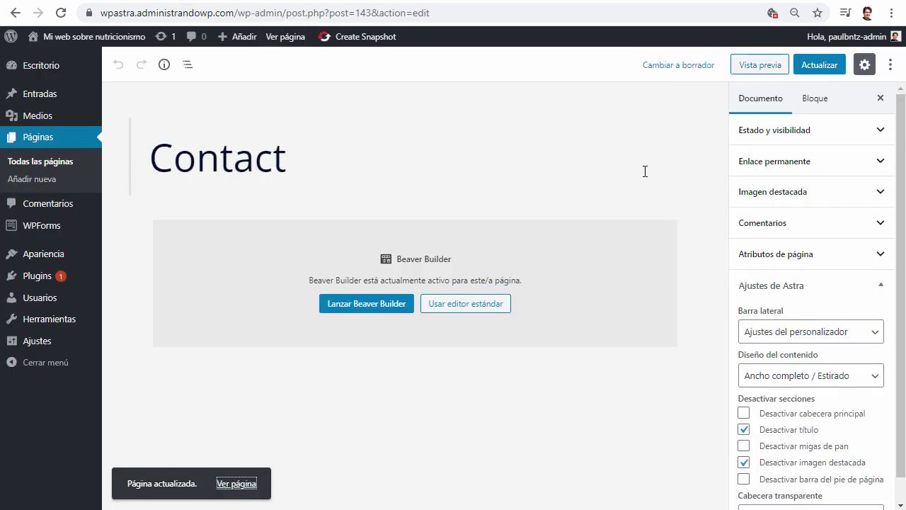
View the updated Contact page on the live site and examine its sidebar and content down to the footer.
{"action": "key", "text": "Return"}
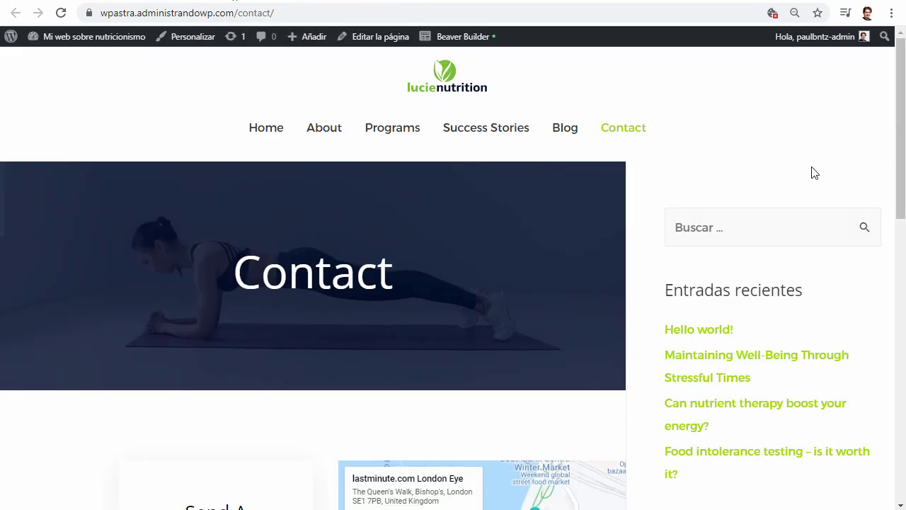
{"action": "scroll", "coordinate": [777, 228], "scroll_direction": "down", "scroll_amount": 4}
{"action": "scroll", "coordinate": [781, 212], "scroll_direction": "down", "scroll_amount": 6}
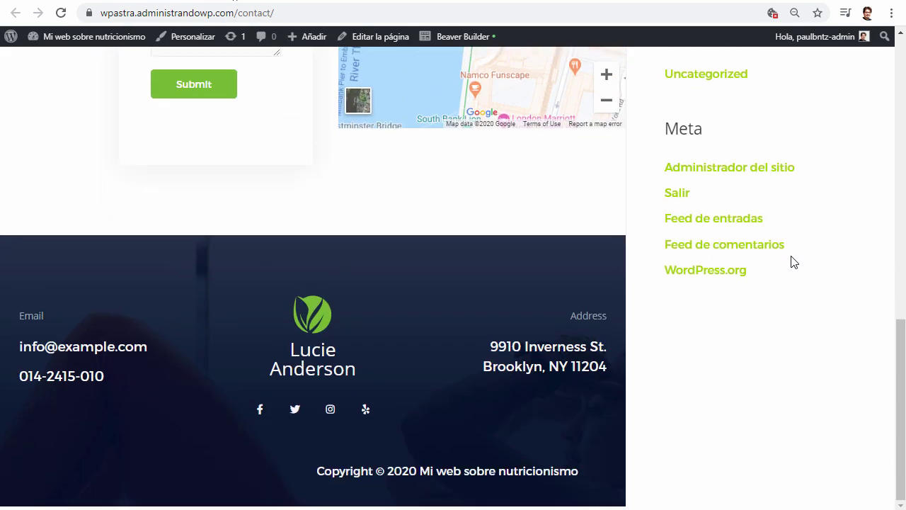
{"action": "scroll", "coordinate": [791, 262], "scroll_direction": "up", "scroll_amount": 10}
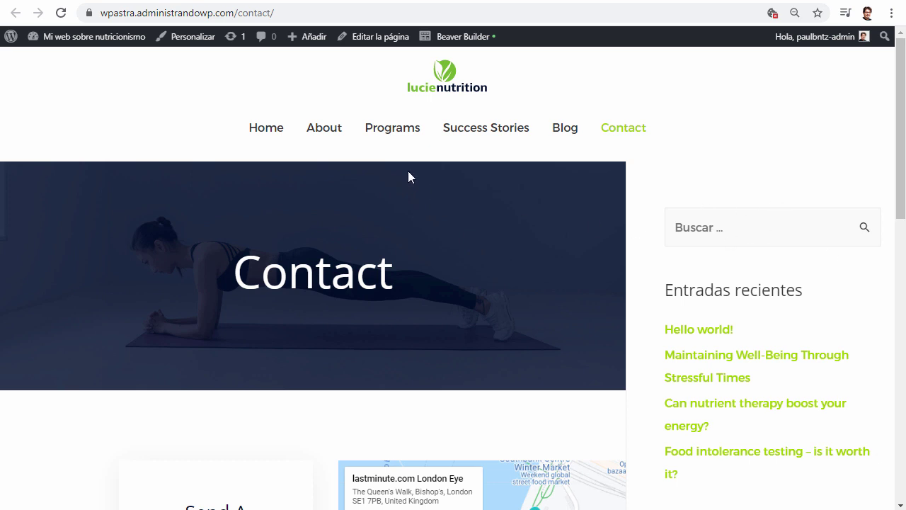
Reopen the Contact page for editing, set its Astra Barra lateral option to Sin barra lateral and update the page.
{"action": "left_click", "coordinate": [370, 36]}
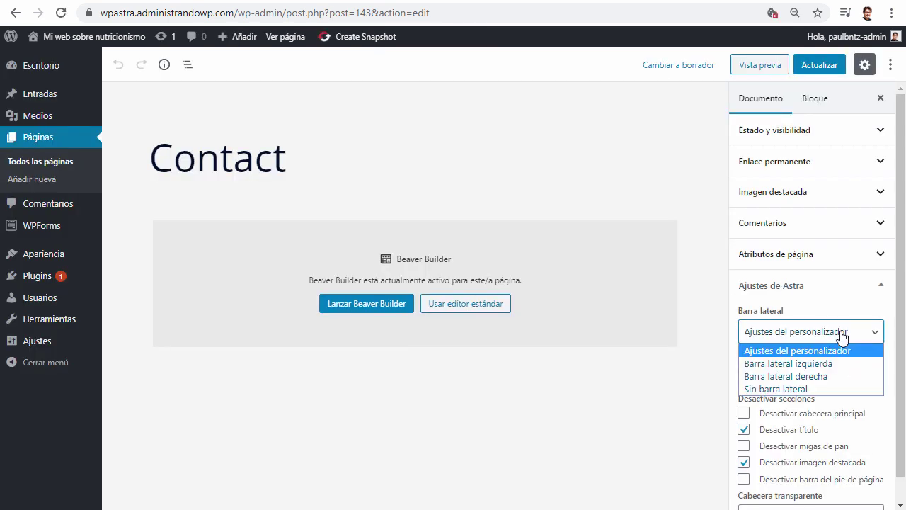
{"action": "left_click", "coordinate": [808, 388]}
{"action": "left_click", "coordinate": [822, 65]}
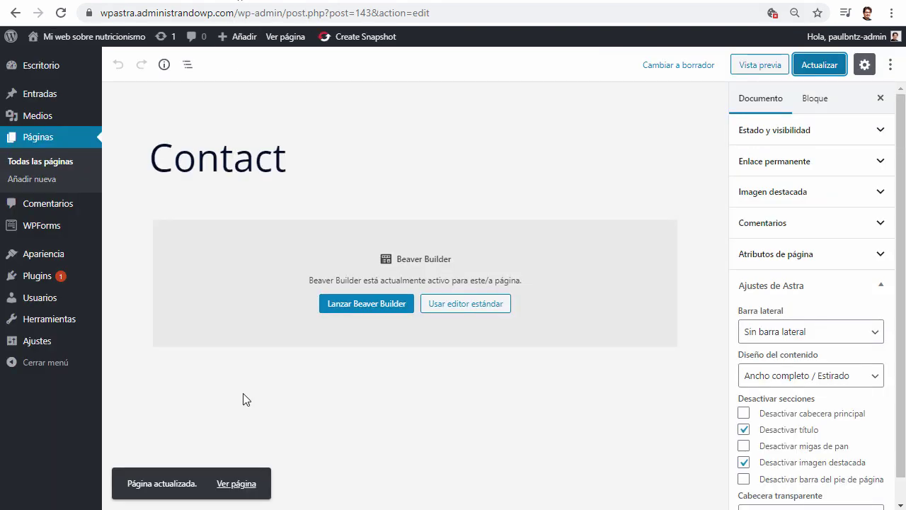
View the Contact page on the live site again and check its full-width layout down to the footer.
{"action": "left_click", "coordinate": [236, 484]}
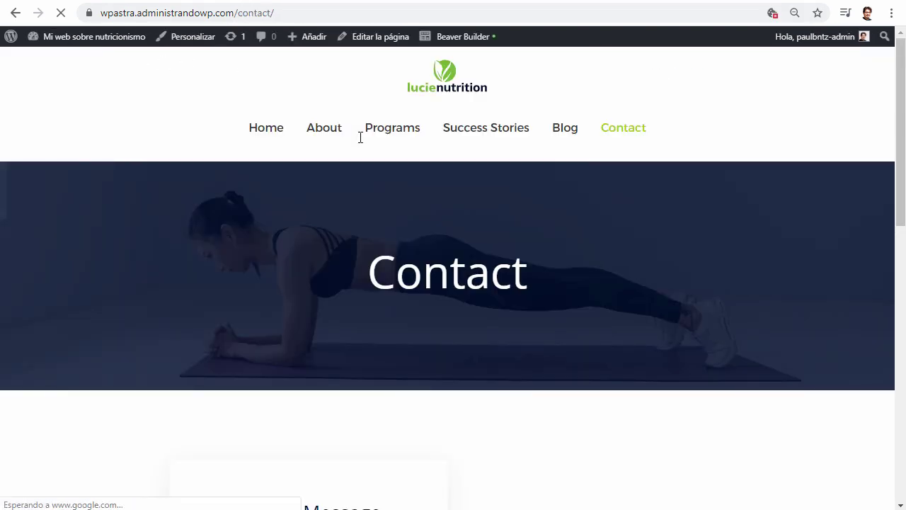
{"action": "scroll", "coordinate": [574, 340], "scroll_direction": "down", "scroll_amount": 9}
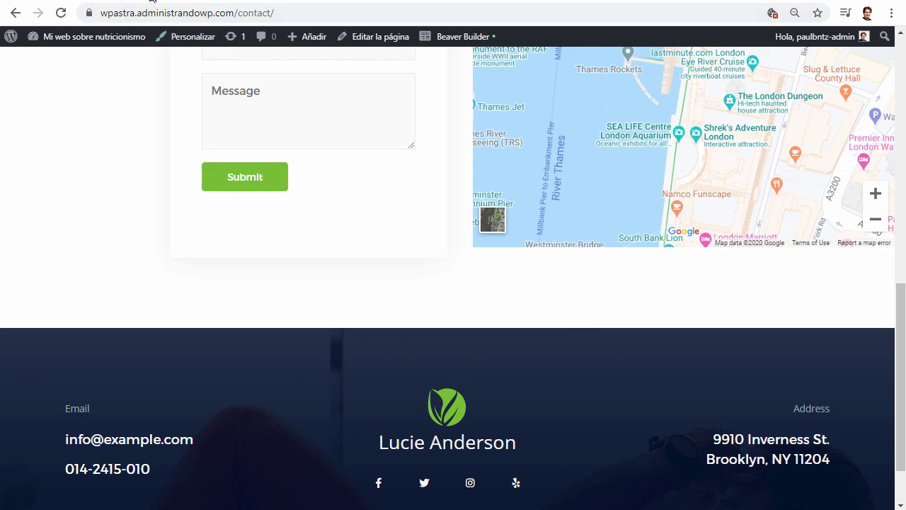
{"action": "scroll", "coordinate": [331, 369], "scroll_direction": "up", "scroll_amount": 4}
{"action": "scroll", "coordinate": [368, 375], "scroll_direction": "up", "scroll_amount": 4}
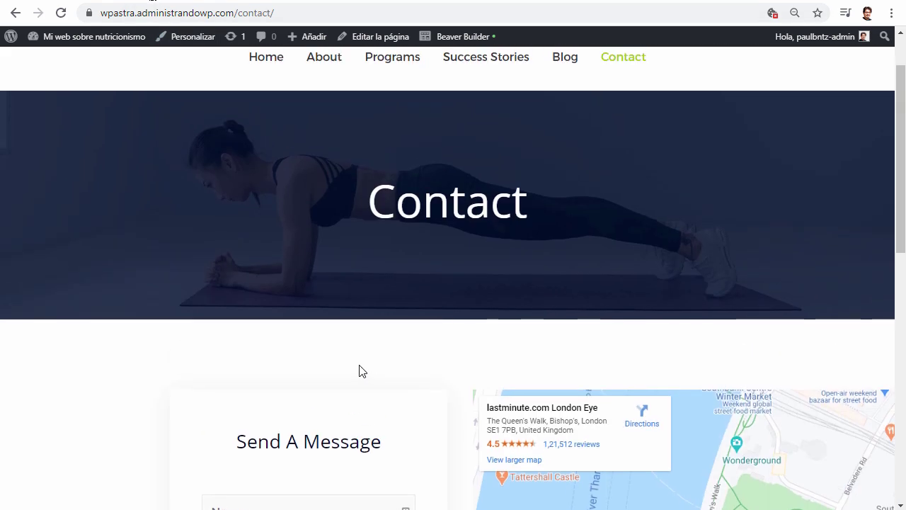
{"action": "scroll", "coordinate": [360, 371], "scroll_direction": "up", "scroll_amount": 1}
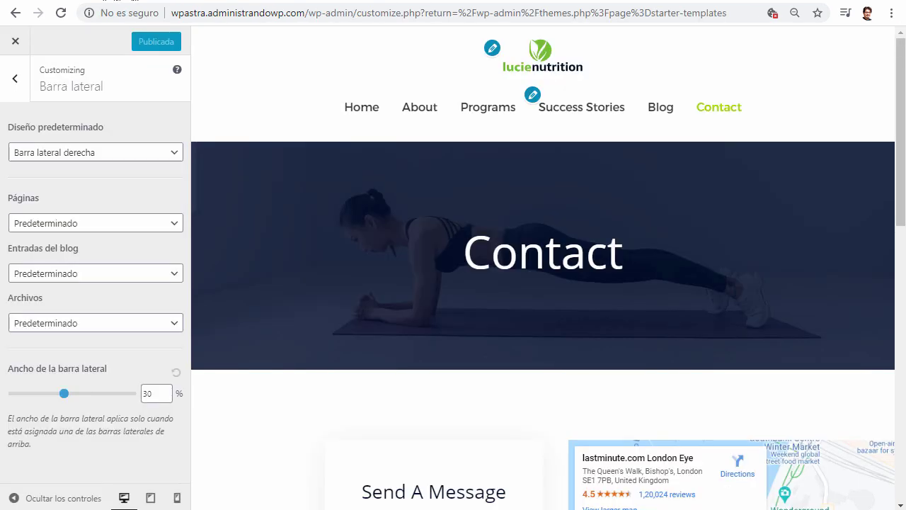
In the Customizer's Pie de página settings, enable the four-column Widgets del pie de página layout and check it in the preview.
{"action": "left_click", "coordinate": [15, 83]}
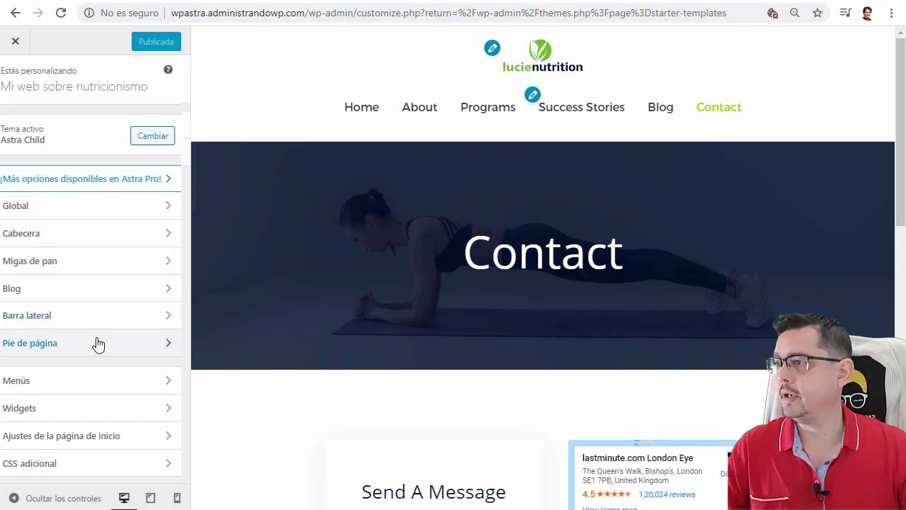
{"action": "left_click", "coordinate": [97, 344]}
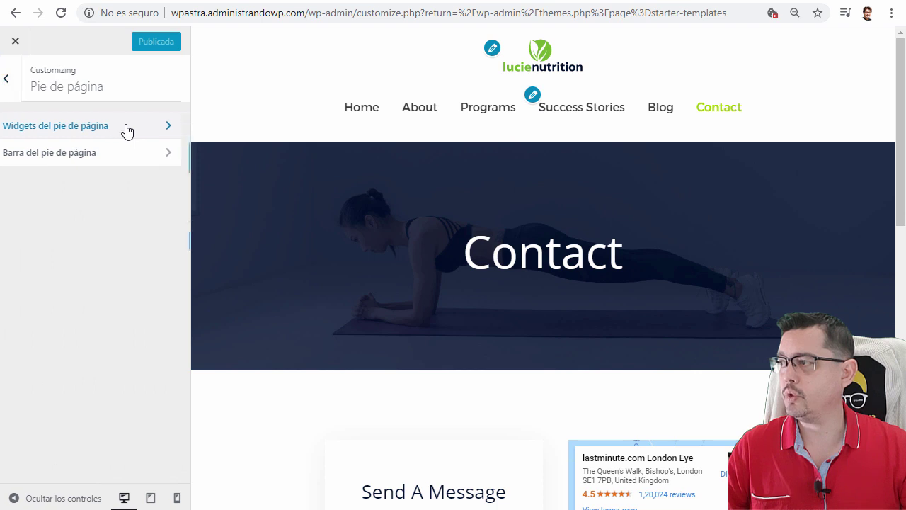
{"action": "left_click", "coordinate": [127, 130]}
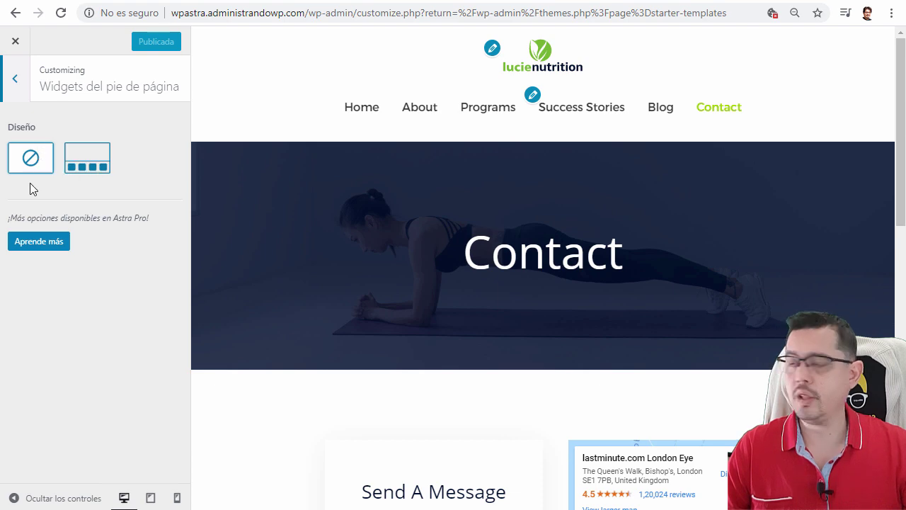
{"action": "left_click", "coordinate": [87, 157]}
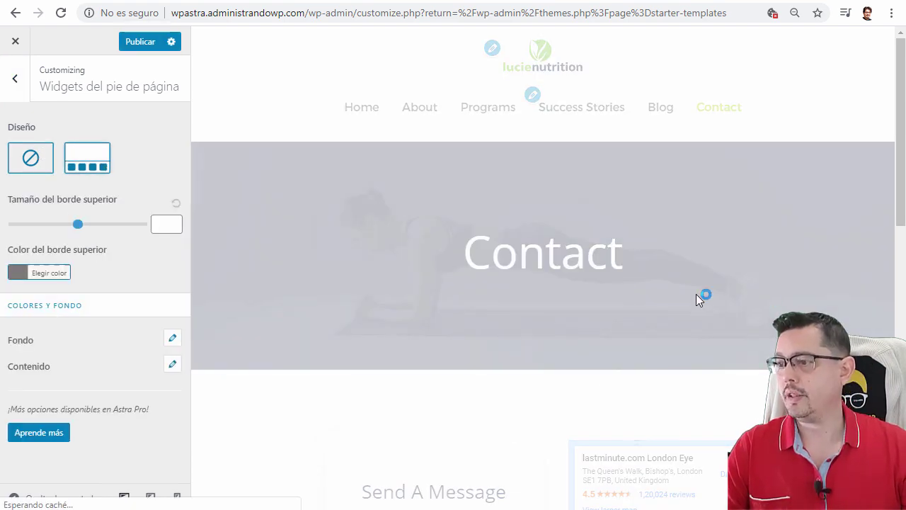
{"action": "scroll", "coordinate": [703, 332], "scroll_direction": "down", "scroll_amount": 10}
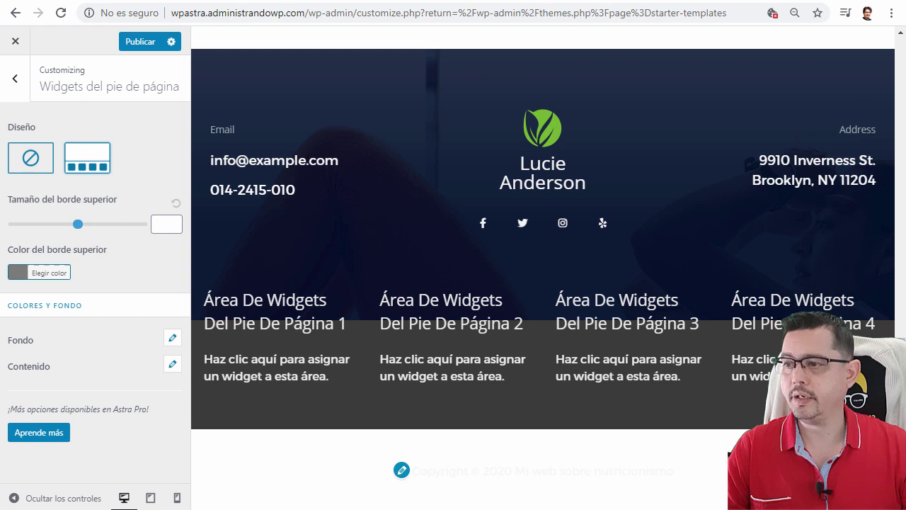
{"action": "scroll", "coordinate": [439, 257], "scroll_direction": "up", "scroll_amount": 10}
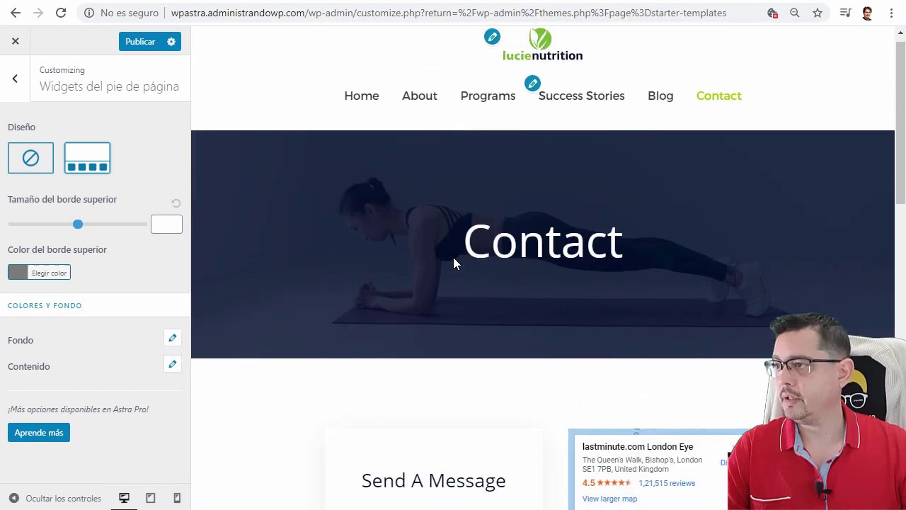
Preview the Home page down to its footer widget areas and publish the Customizer changes.
{"action": "left_click", "coordinate": [364, 109]}
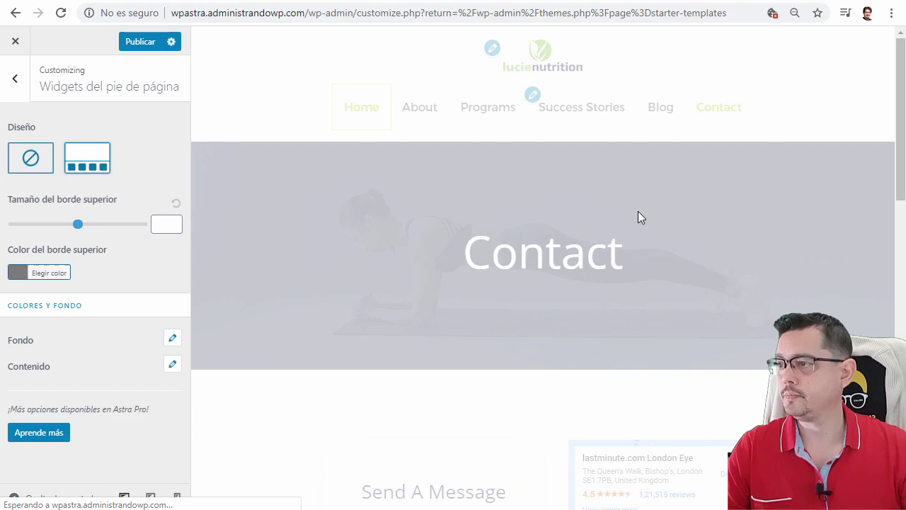
{"action": "scroll", "coordinate": [630, 297], "scroll_direction": "down", "scroll_amount": 20}
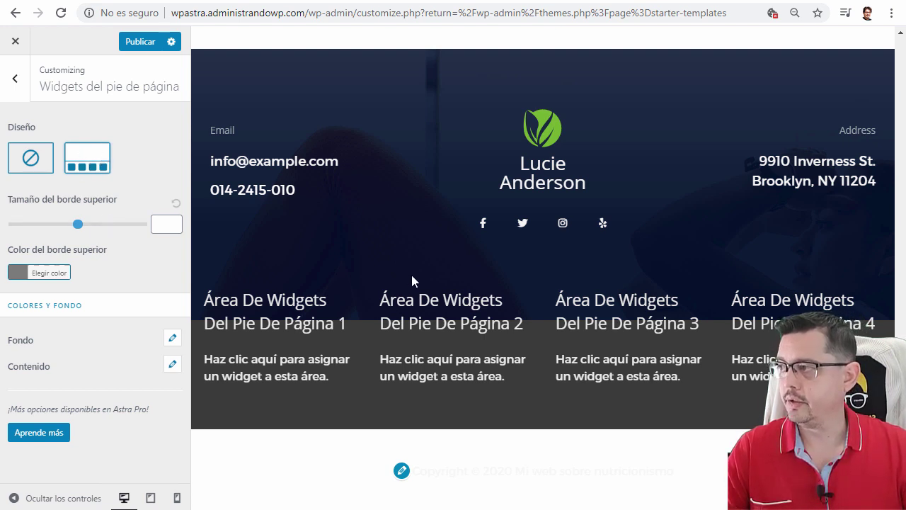
{"action": "left_click", "coordinate": [133, 46]}
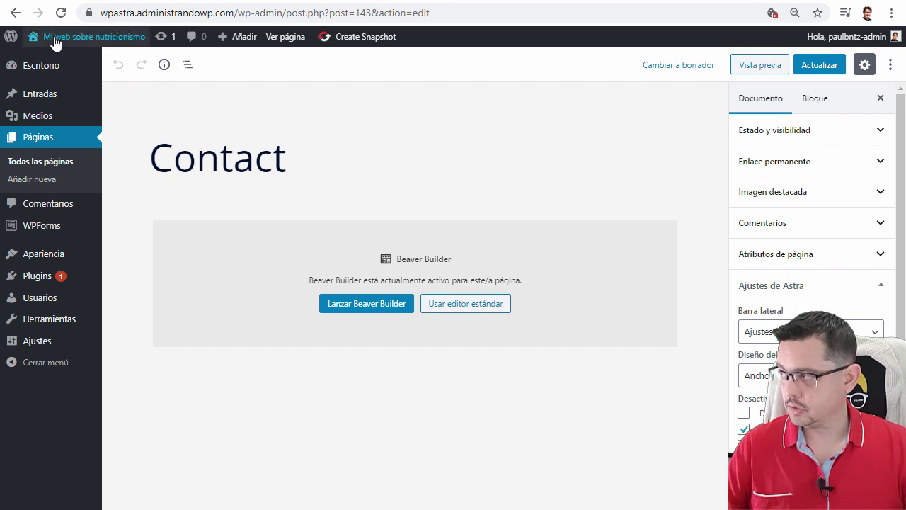
Open the live site's home page and review the four footer widget areas.
{"action": "mouse_move", "coordinate": [54, 39]}
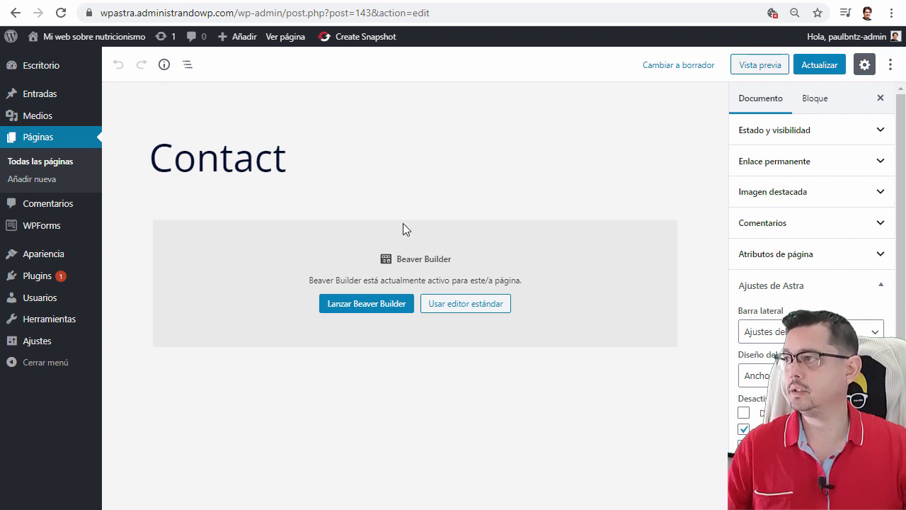
{"action": "left_click", "coordinate": [289, 40]}
{"action": "scroll", "coordinate": [393, 310], "scroll_direction": "down", "scroll_amount": 10}
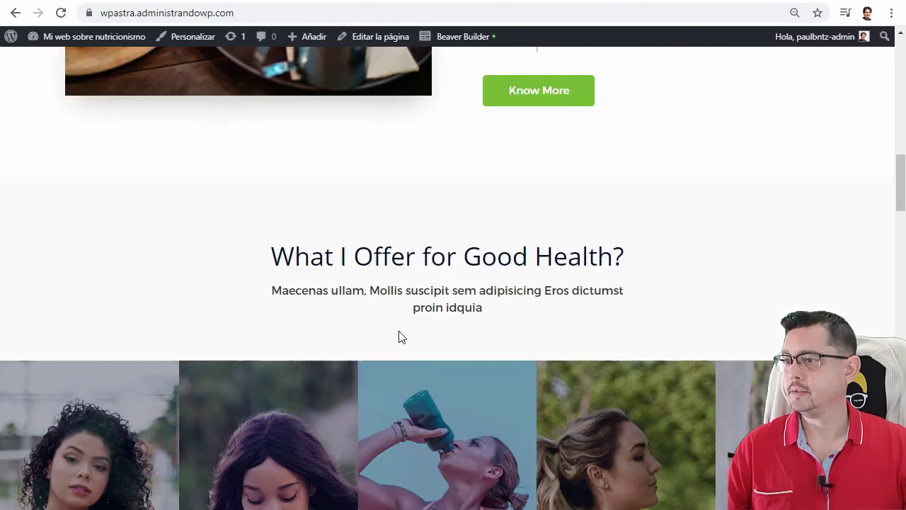
{"action": "scroll", "coordinate": [407, 341], "scroll_direction": "down", "scroll_amount": 10}
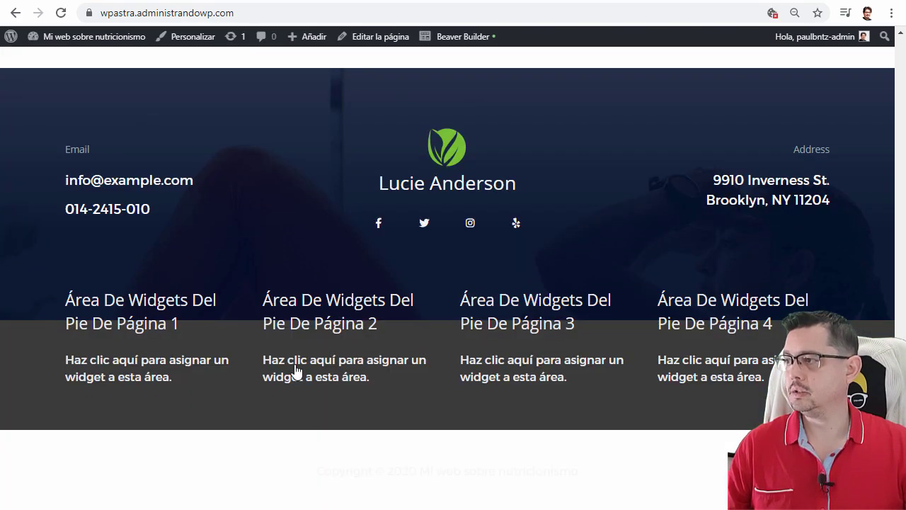
{"action": "scroll", "coordinate": [446, 326], "scroll_direction": "up", "scroll_amount": 15}
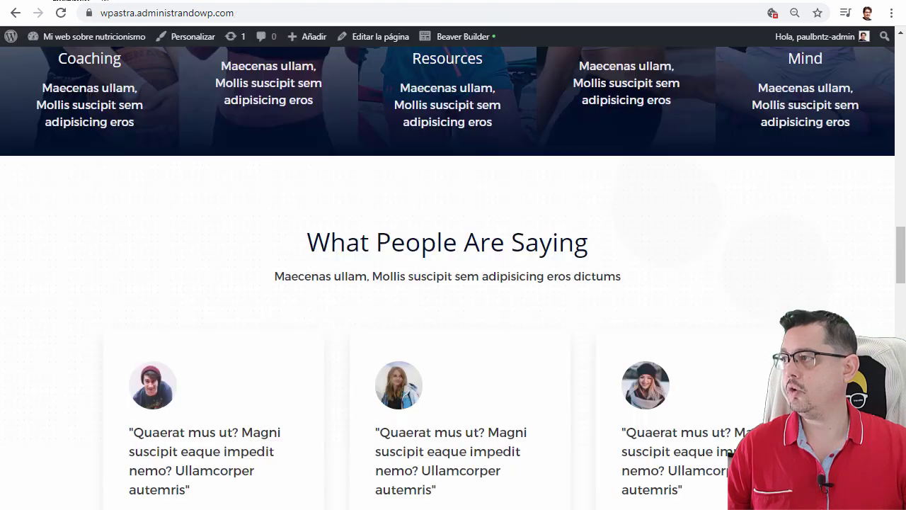
Open the dashboard's Widgets management page and add the Calendario widget to Área de widgets del pie de página 1.
{"action": "mouse_move", "coordinate": [67, 39]}
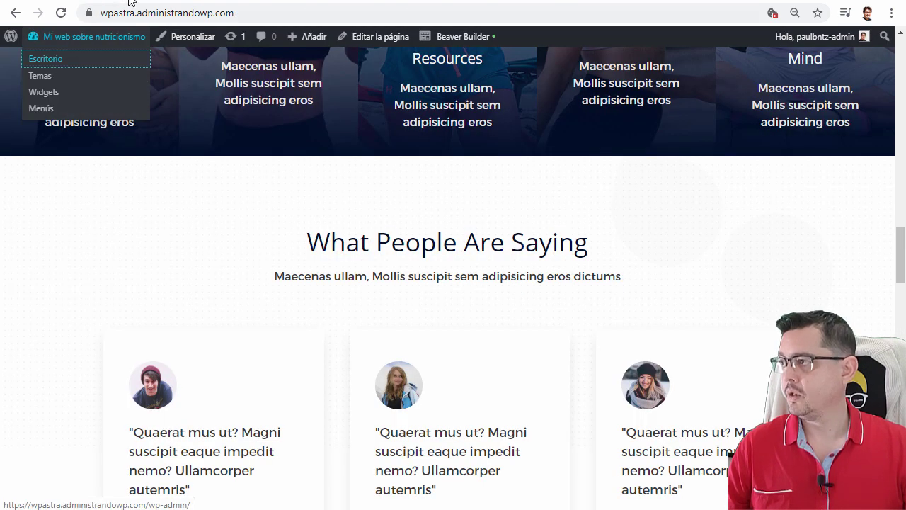
{"action": "left_click", "coordinate": [44, 59]}
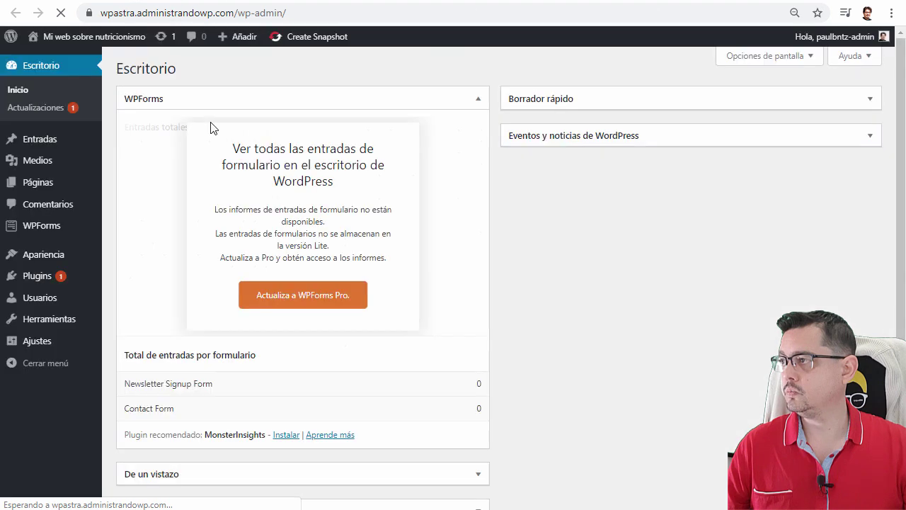
{"action": "mouse_move", "coordinate": [48, 267]}
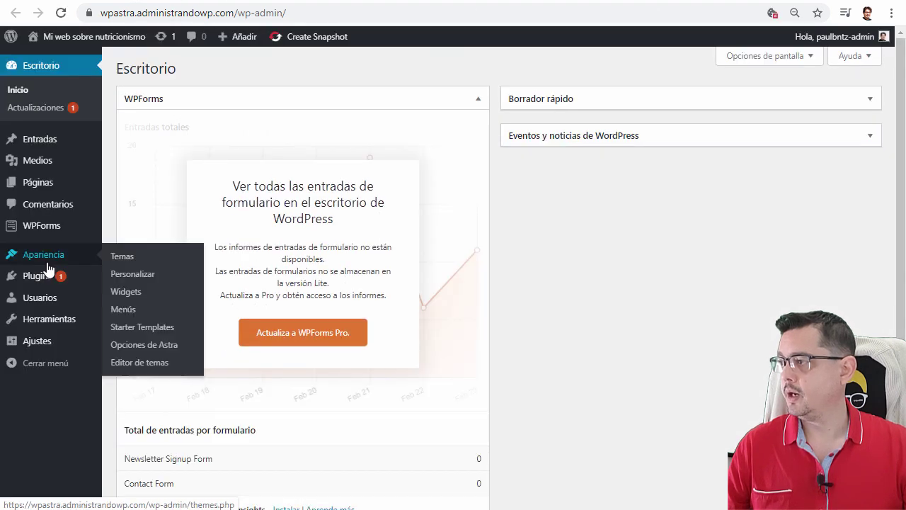
{"action": "left_click", "coordinate": [127, 292]}
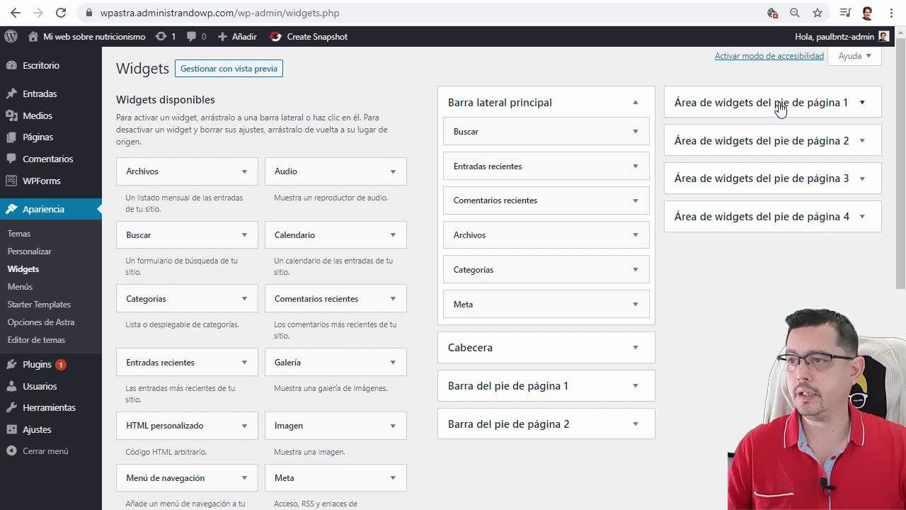
{"action": "left_click", "coordinate": [826, 108]}
{"action": "left_click", "coordinate": [825, 109]}
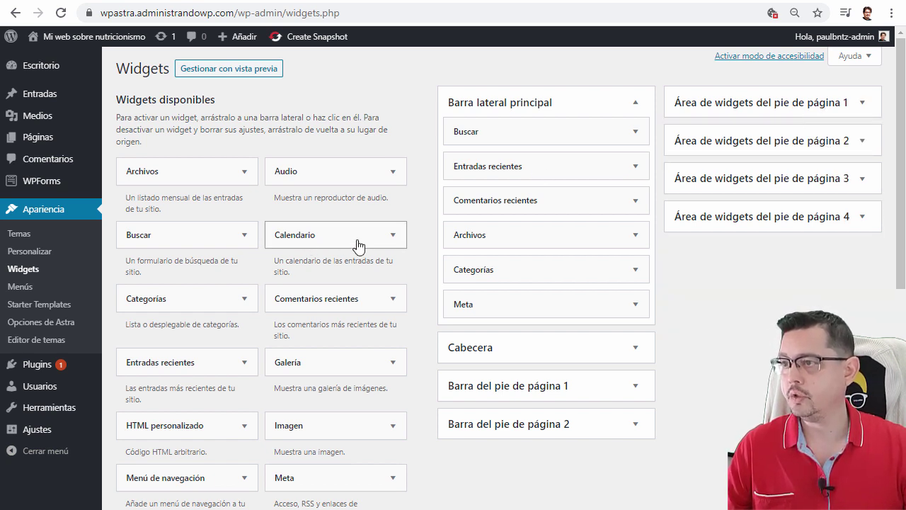
{"action": "left_click_drag", "start_coordinate": [358, 246], "coordinate": [751, 111]}
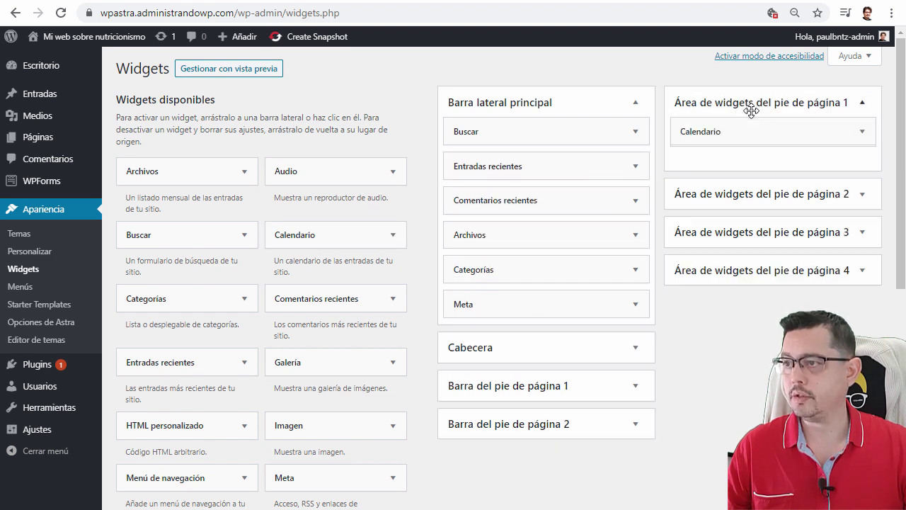
Add the Calendario widget to footer widget areas 2, 3 and 4 (Área de widgets del pie de página).
{"action": "left_click_drag", "start_coordinate": [349, 246], "coordinate": [746, 262]}
{"action": "left_click_drag", "start_coordinate": [336, 244], "coordinate": [779, 446]}
{"action": "scroll", "coordinate": [507, 394], "scroll_direction": "down", "scroll_amount": 5}
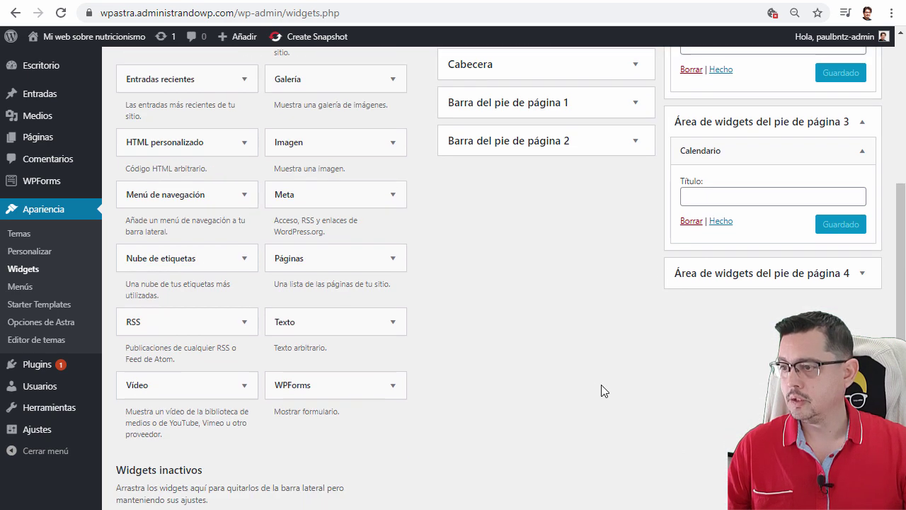
{"action": "scroll", "coordinate": [378, 206], "scroll_direction": "up", "scroll_amount": 2}
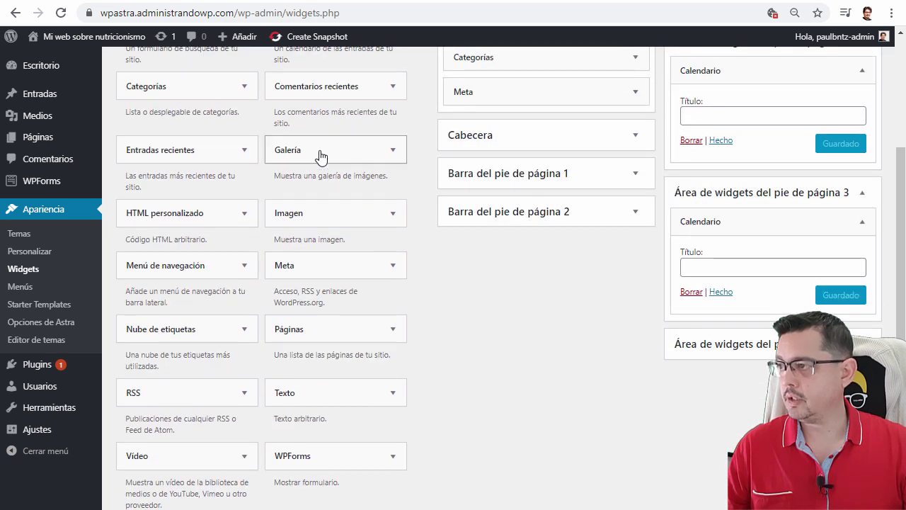
{"action": "left_click_drag", "start_coordinate": [318, 156], "coordinate": [746, 307]}
{"action": "scroll", "coordinate": [347, 180], "scroll_direction": "up", "scroll_amount": 2}
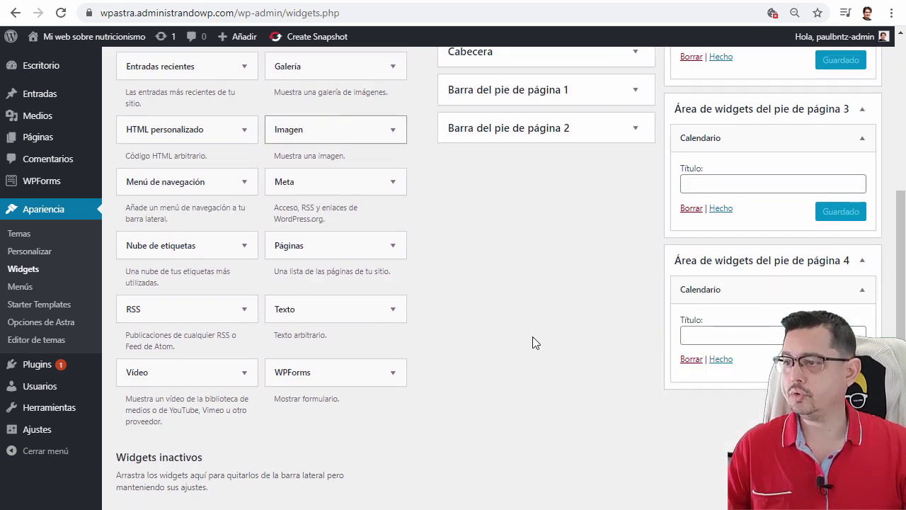
Reload the live site's home page and review the calendar widgets in the four footer areas.
{"action": "left_click", "coordinate": [288, 1]}
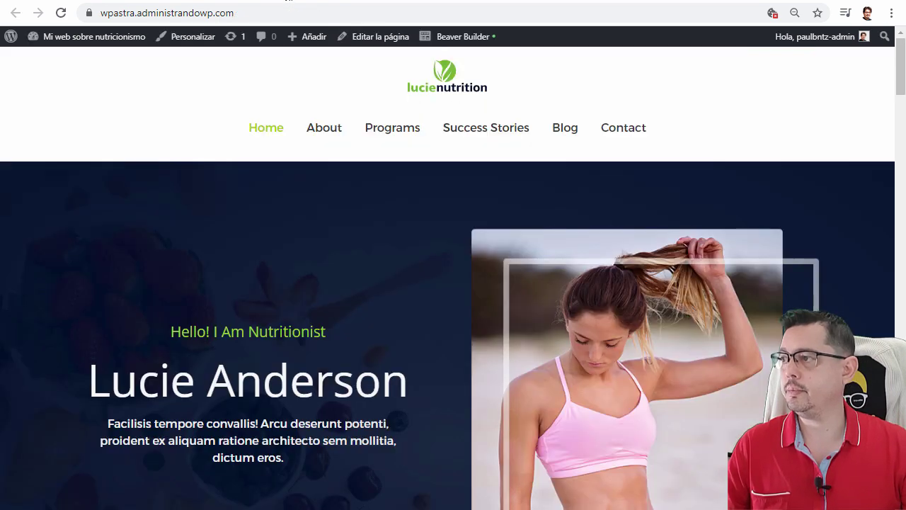
{"action": "left_click", "coordinate": [66, 36]}
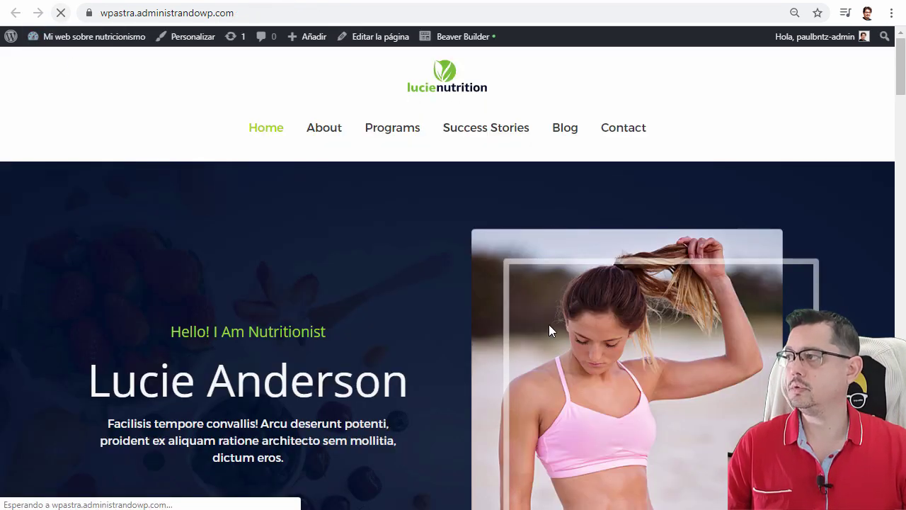
{"action": "scroll", "coordinate": [720, 277], "scroll_direction": "down", "scroll_amount": 15}
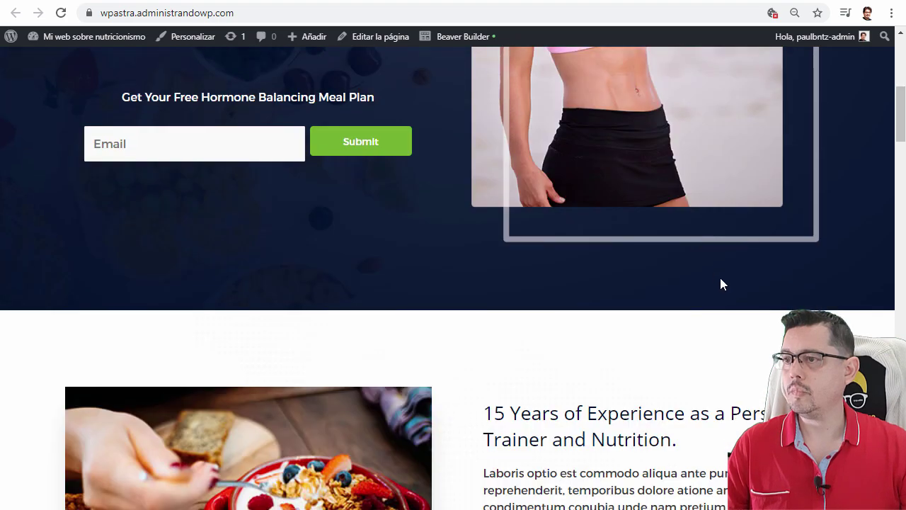
{"action": "scroll", "coordinate": [747, 280], "scroll_direction": "down", "scroll_amount": 10}
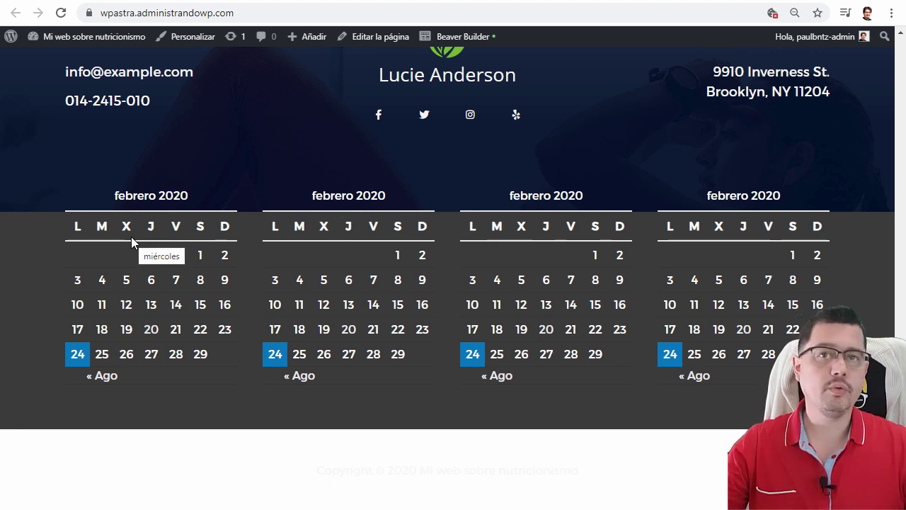
{"action": "scroll", "coordinate": [124, 246], "scroll_direction": "up", "scroll_amount": 1}
{"action": "scroll", "coordinate": [123, 244], "scroll_direction": "up", "scroll_amount": 3}
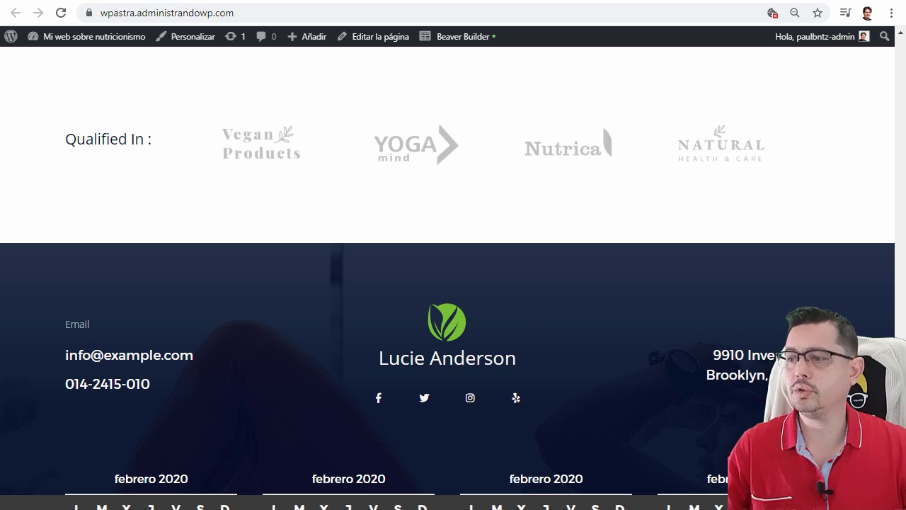
{"action": "scroll", "coordinate": [447, 278], "scroll_direction": "down", "scroll_amount": 4}
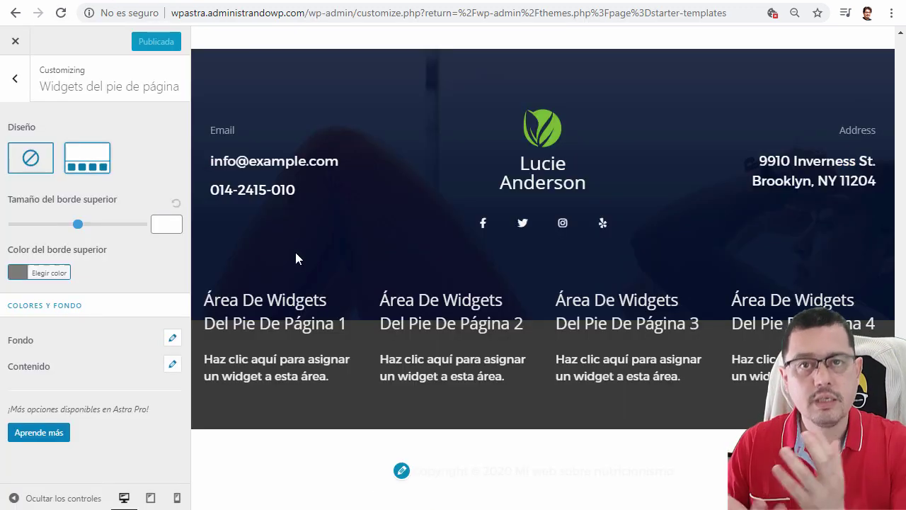
Disable the Widgets del pie de página layout in the Customizer, publish it and refresh the live home page.
{"action": "left_click", "coordinate": [39, 164]}
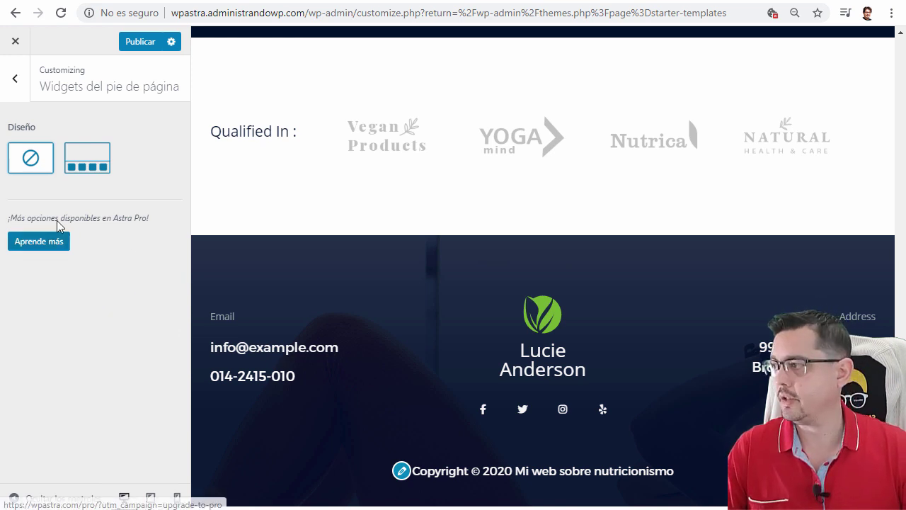
{"action": "left_click", "coordinate": [141, 35]}
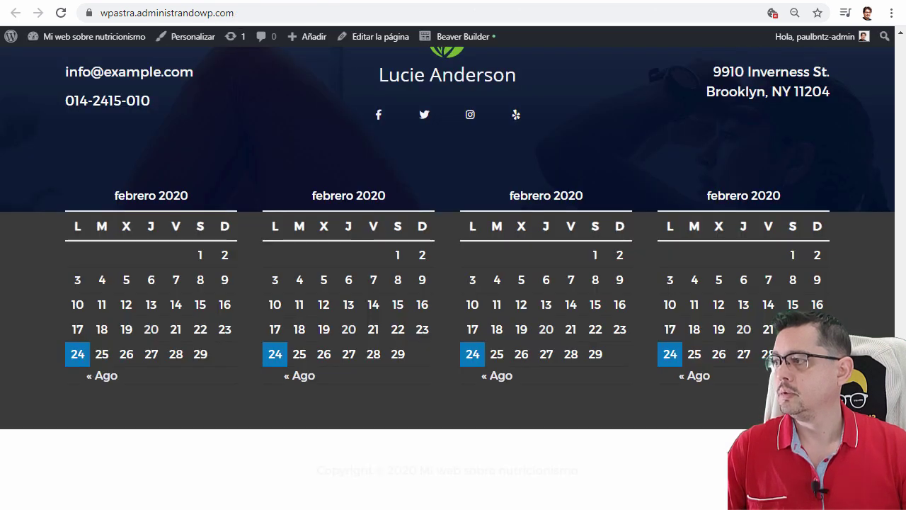
{"action": "left_click", "coordinate": [61, 13]}
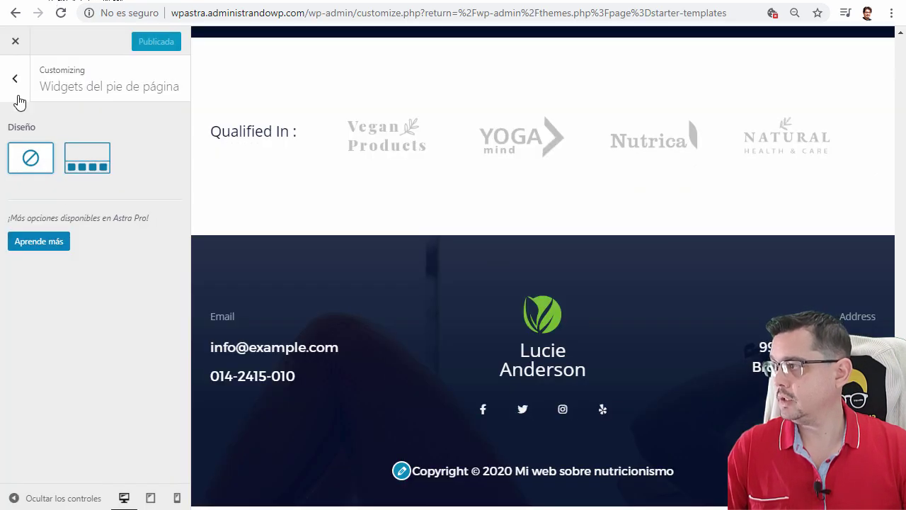
Open the Barra del pie de página settings and compare the Sección 1 custom text codes with the copyright line in the preview.
{"action": "left_click", "coordinate": [15, 87]}
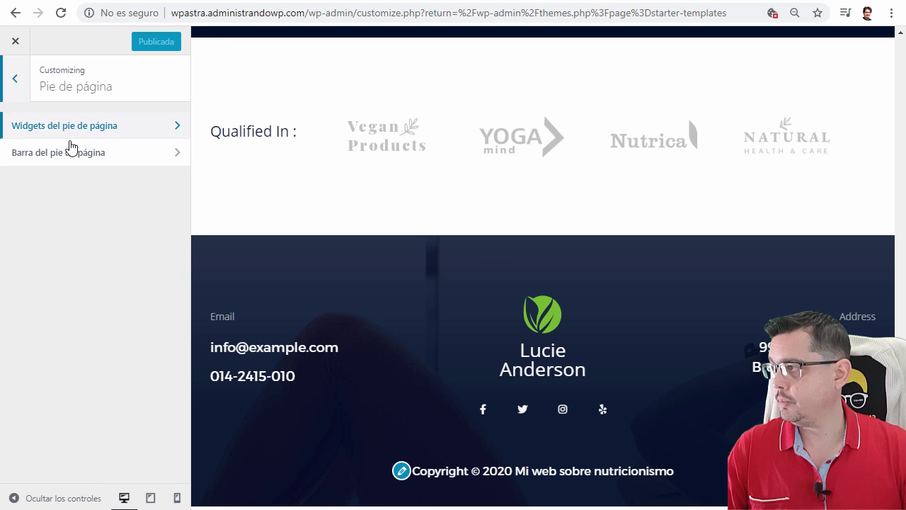
{"action": "left_click", "coordinate": [104, 157]}
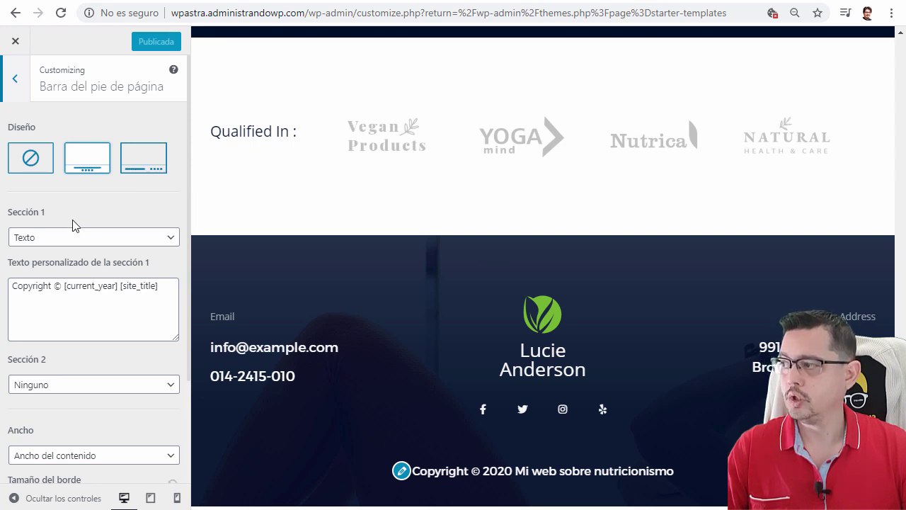
{"action": "left_click_drag", "start_coordinate": [45, 211], "coordinate": [34, 213]}
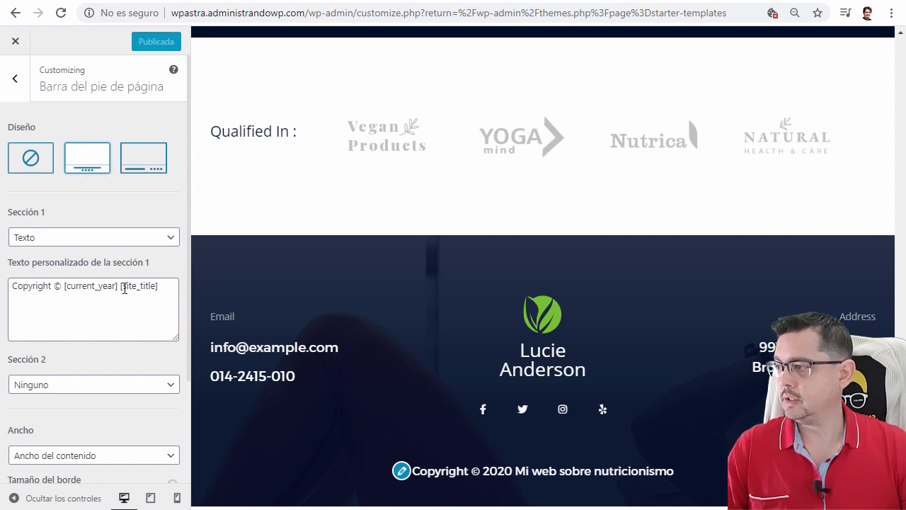
{"action": "left_click_drag", "start_coordinate": [169, 290], "coordinate": [19, 285]}
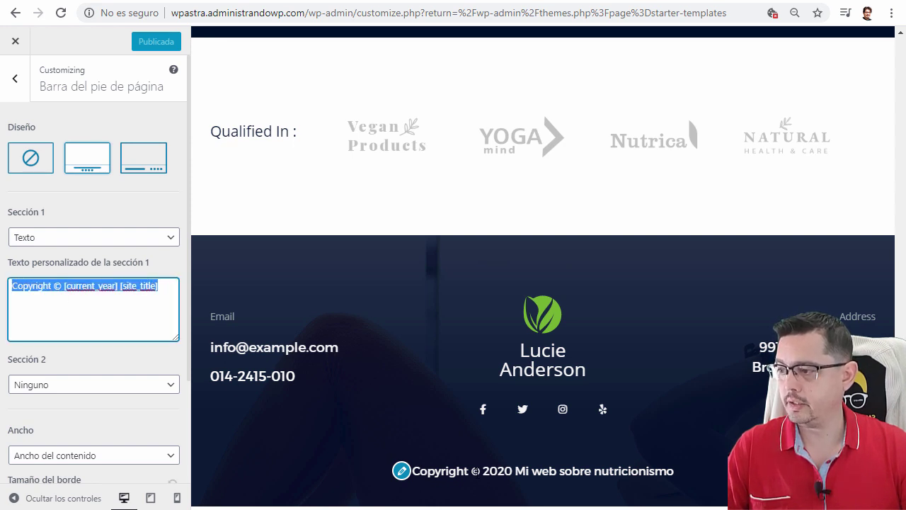
{"action": "left_click_drag", "start_coordinate": [456, 470], "coordinate": [415, 482]}
{"action": "left_click", "coordinate": [238, 341]}
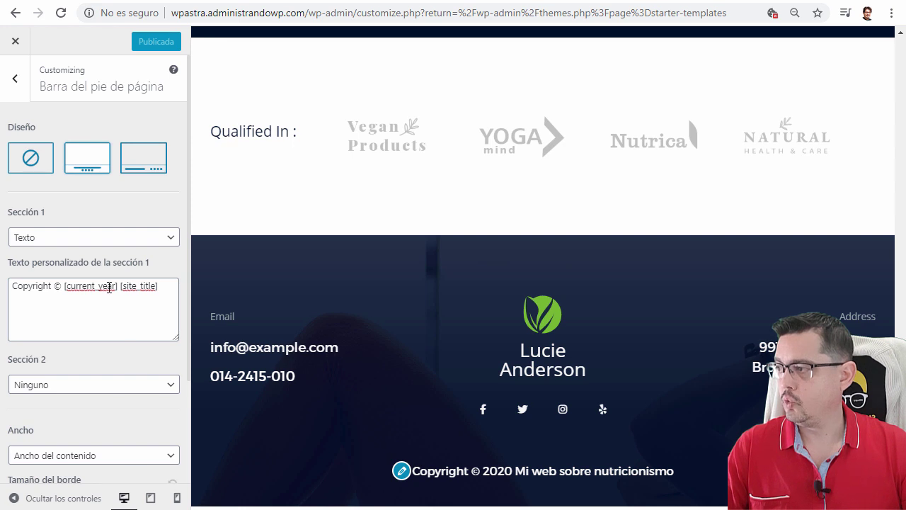
{"action": "left_click_drag", "start_coordinate": [516, 470], "coordinate": [489, 470]}
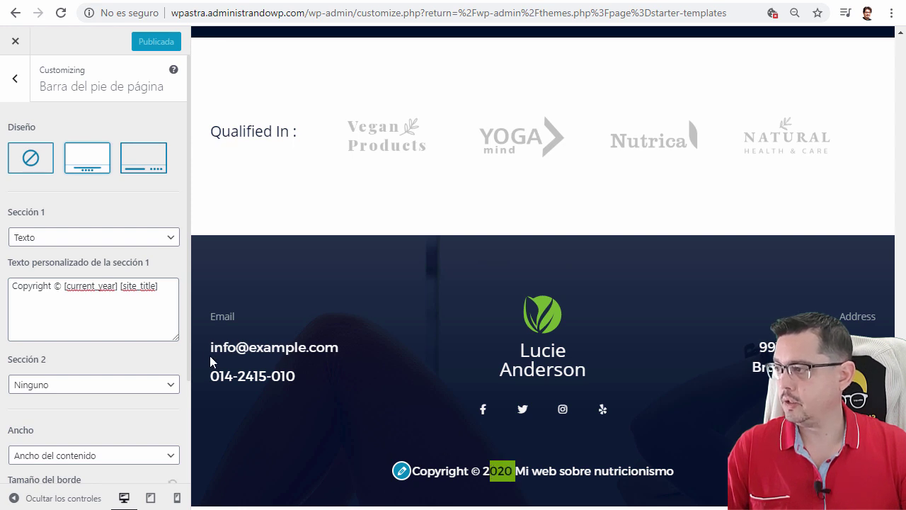
{"action": "triple_click", "coordinate": [166, 294]}
{"action": "left_click", "coordinate": [135, 285]}
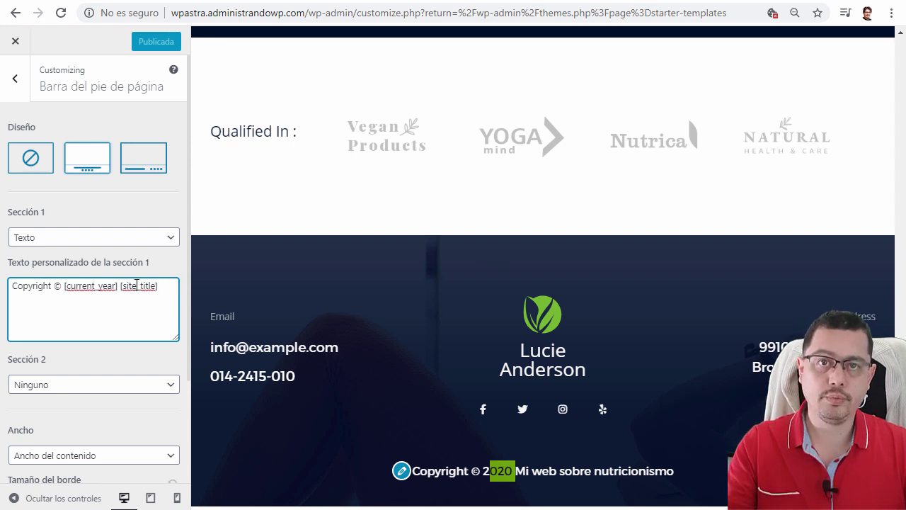
{"action": "left_click_drag", "start_coordinate": [678, 471], "coordinate": [520, 472]}
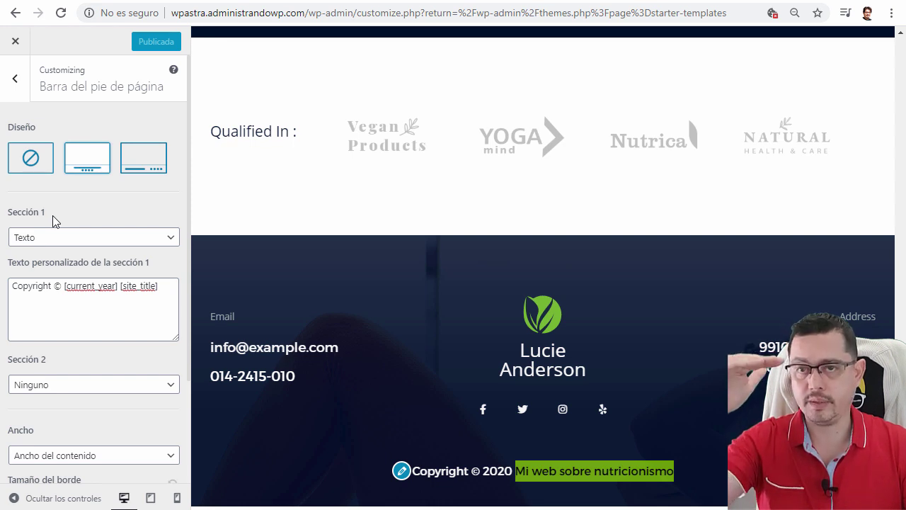
Set Sección 2 of the footer bar to Menú del pie de página and publish the change.
{"action": "scroll", "coordinate": [61, 293], "scroll_direction": "down", "scroll_amount": 2}
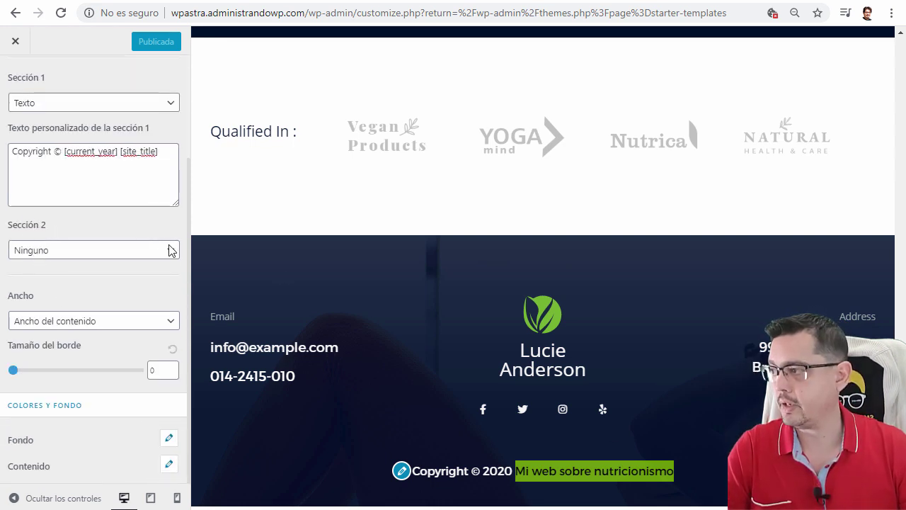
{"action": "left_click", "coordinate": [81, 255]}
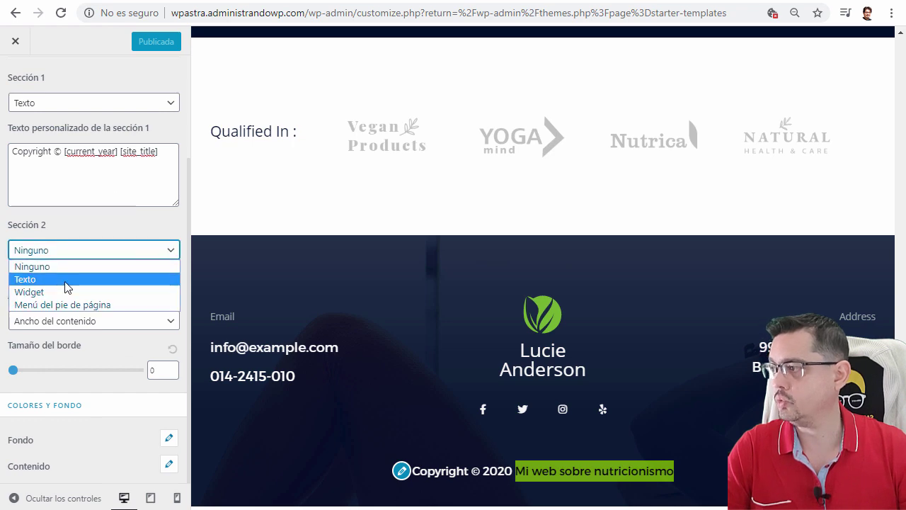
{"action": "left_click", "coordinate": [81, 306]}
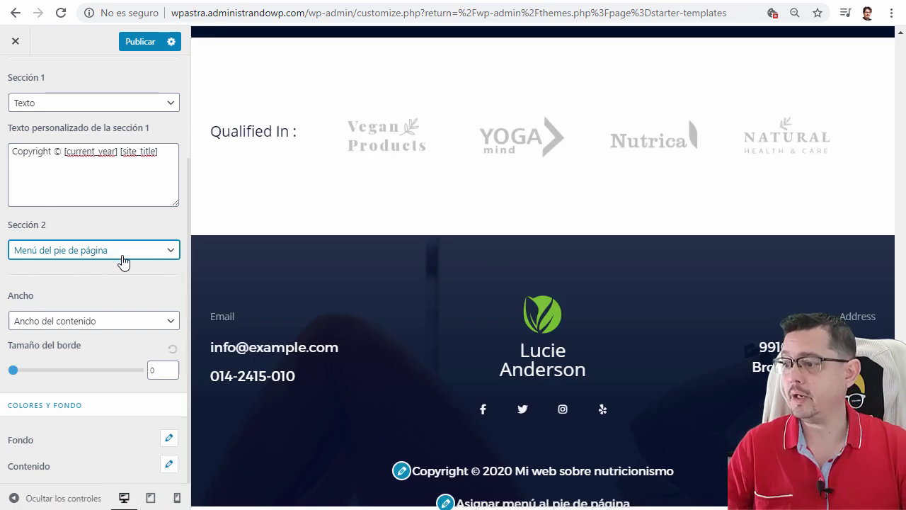
{"action": "scroll", "coordinate": [586, 496], "scroll_direction": "down", "scroll_amount": 2}
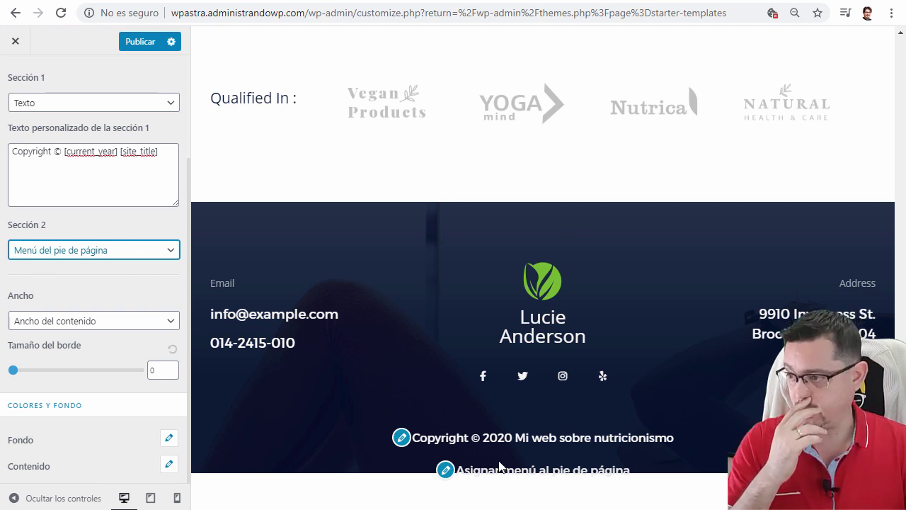
{"action": "left_click", "coordinate": [132, 41]}
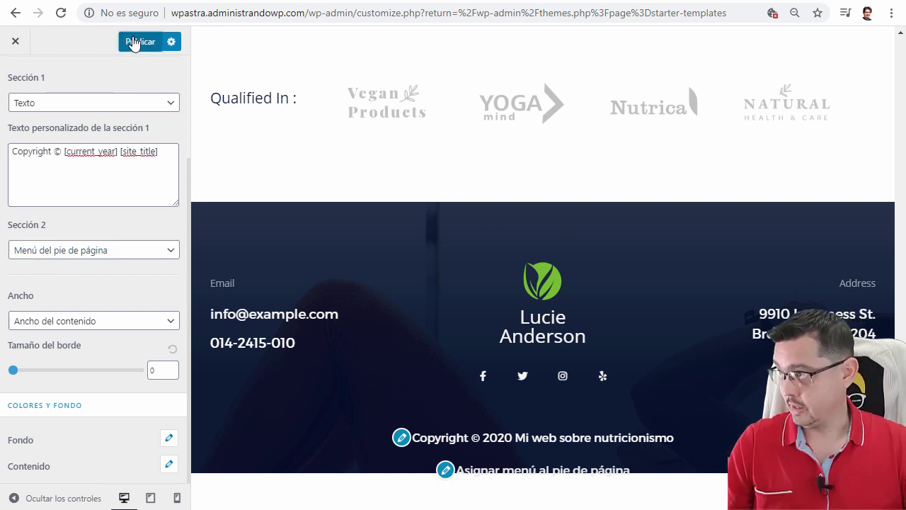
Reload the live home page and examine the footer menu text below the copyright line.
{"action": "key", "text": "ctrl+Tab"}
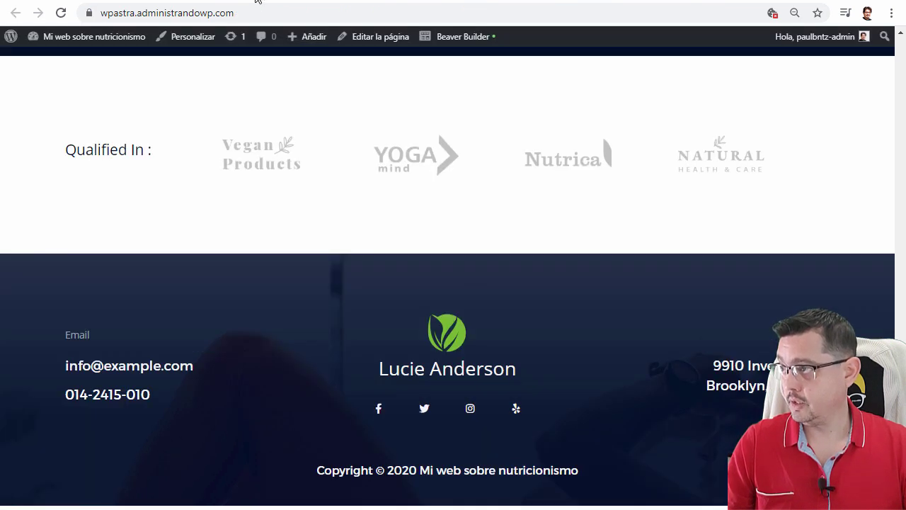
{"action": "left_click", "coordinate": [63, 13]}
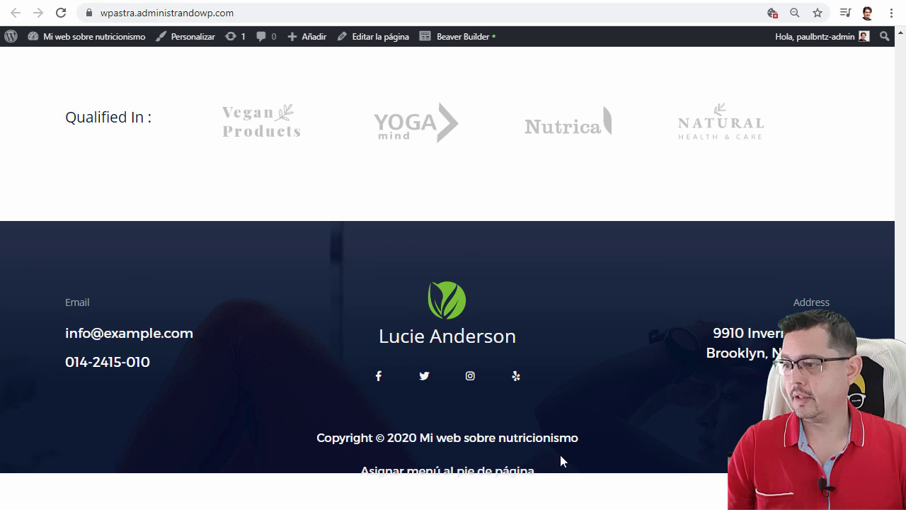
{"action": "left_click_drag", "start_coordinate": [544, 476], "coordinate": [358, 485]}
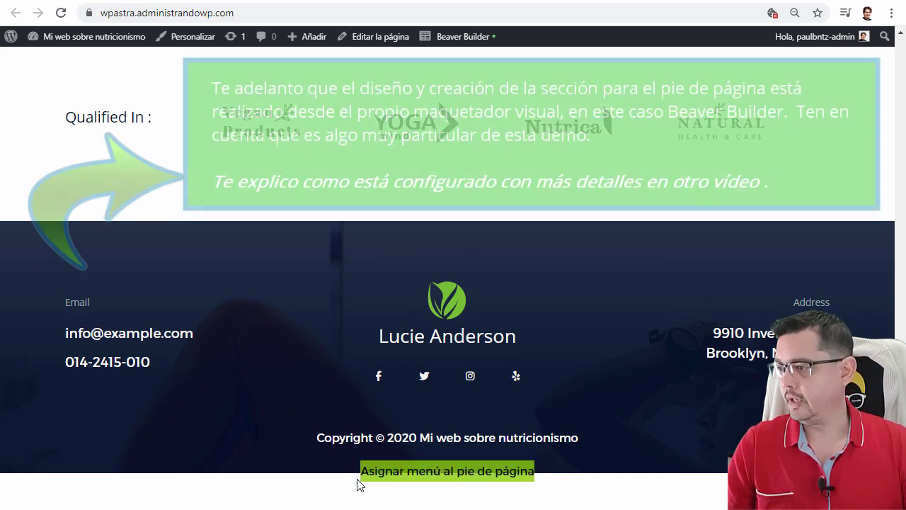
{"action": "left_click", "coordinate": [358, 485]}
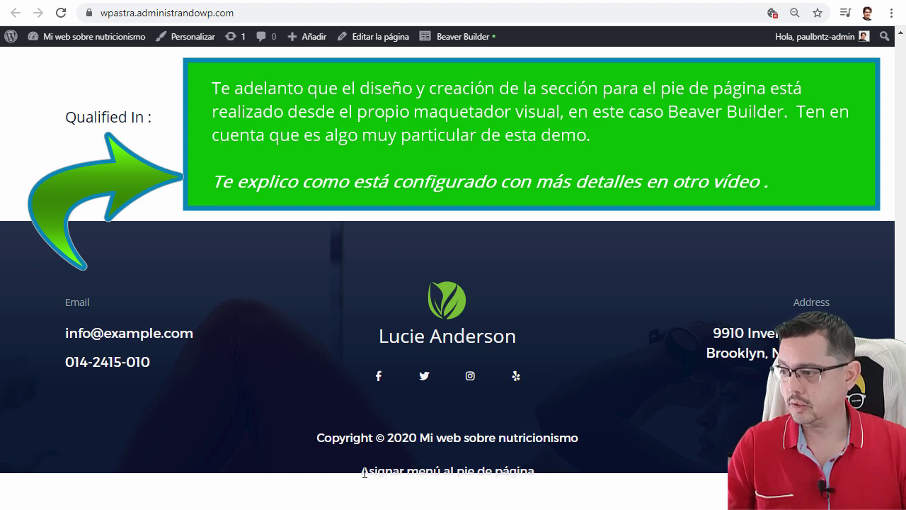
{"action": "left_click_drag", "start_coordinate": [365, 473], "coordinate": [550, 475]}
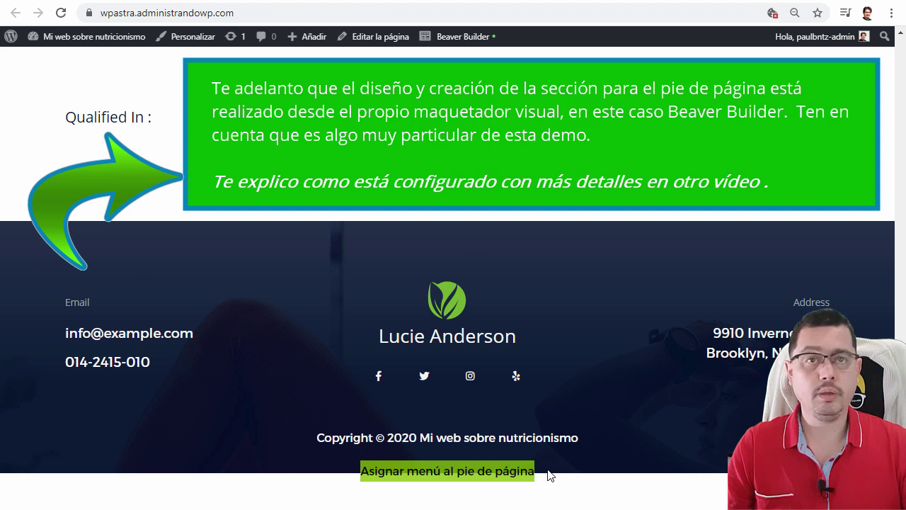
{"action": "left_click", "coordinate": [551, 475]}
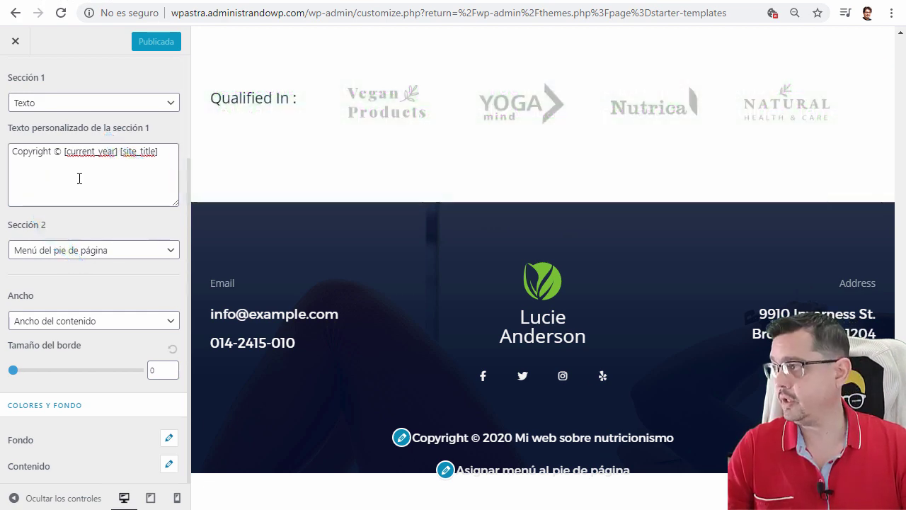
Publish the footer bar with Diseño de barra de pie de página 2 and refresh the live home page.
{"action": "scroll", "coordinate": [63, 99], "scroll_direction": "up", "scroll_amount": 2}
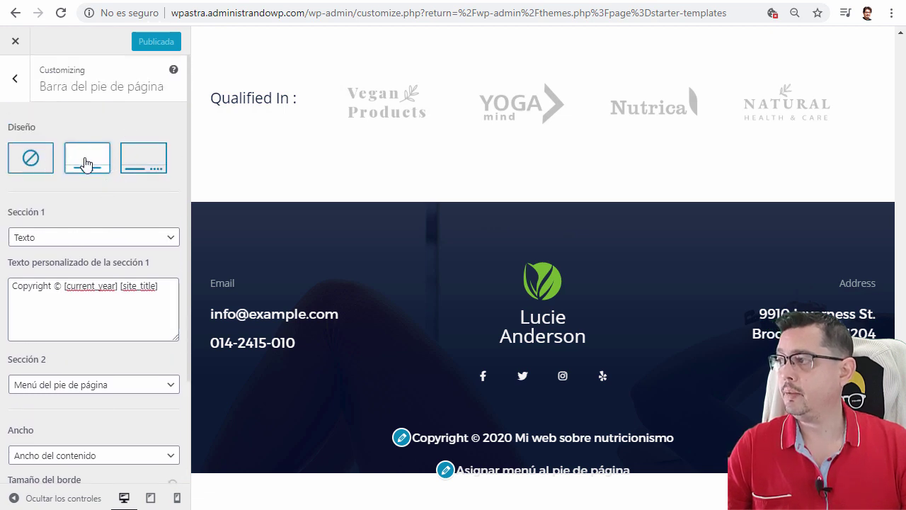
{"action": "left_click", "coordinate": [85, 162]}
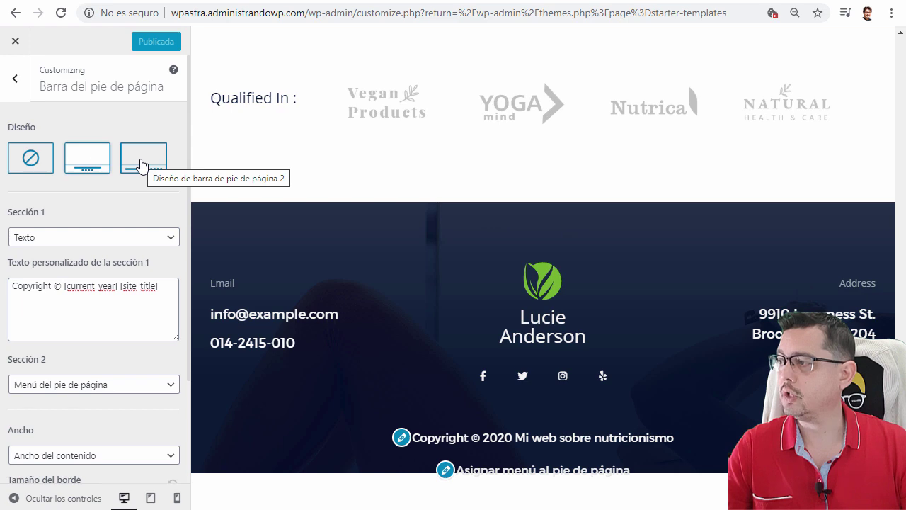
{"action": "left_click", "coordinate": [142, 165]}
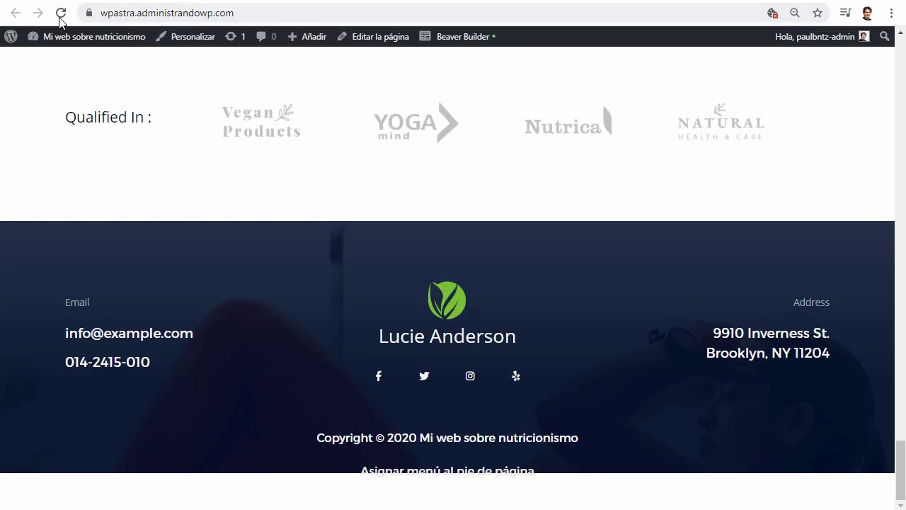
{"action": "left_click", "coordinate": [60, 16]}
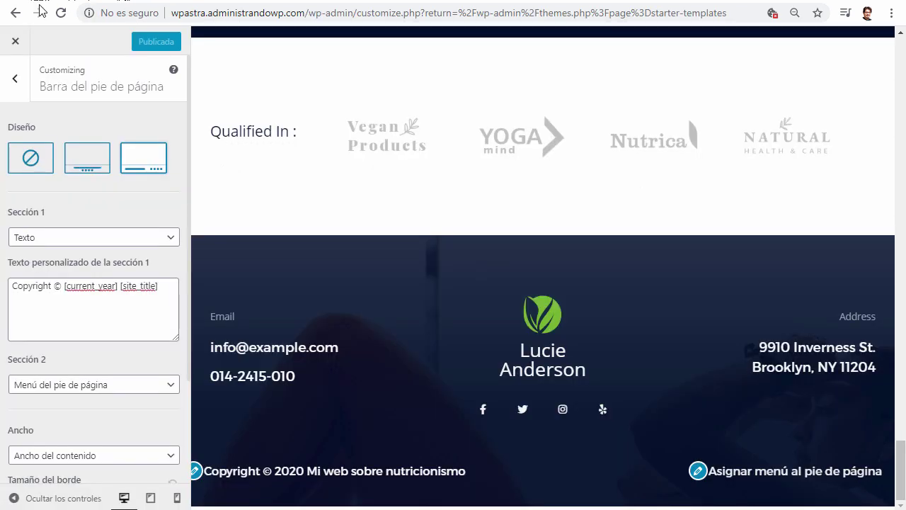
Leave the Barra del pie de página settings, reload the live home page and review its sections from the header to the health offers.
{"action": "left_click", "coordinate": [15, 82]}
{"action": "left_click", "coordinate": [15, 81]}
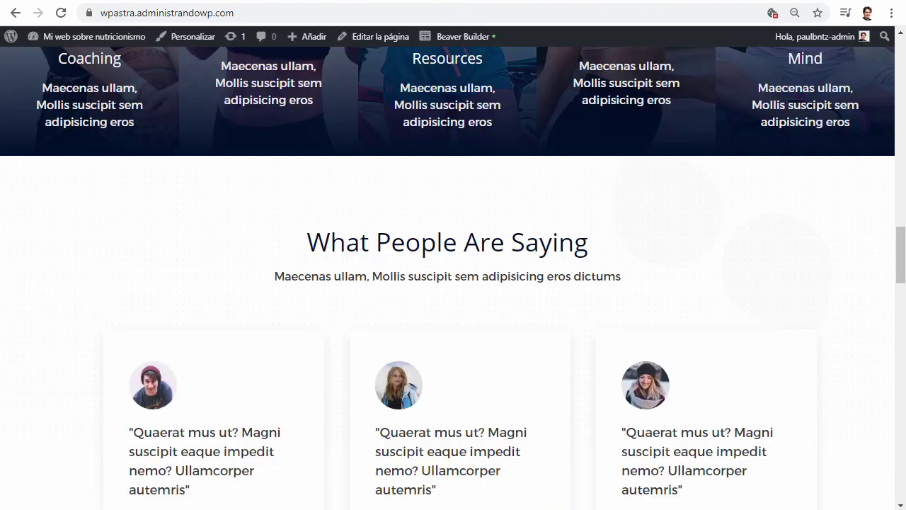
{"action": "scroll", "coordinate": [350, 295], "scroll_direction": "up", "scroll_amount": 15}
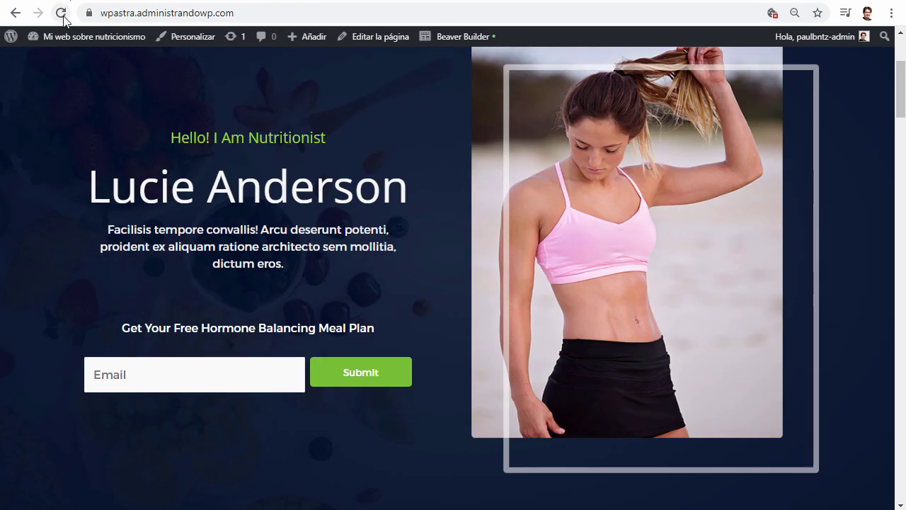
{"action": "left_click", "coordinate": [61, 13]}
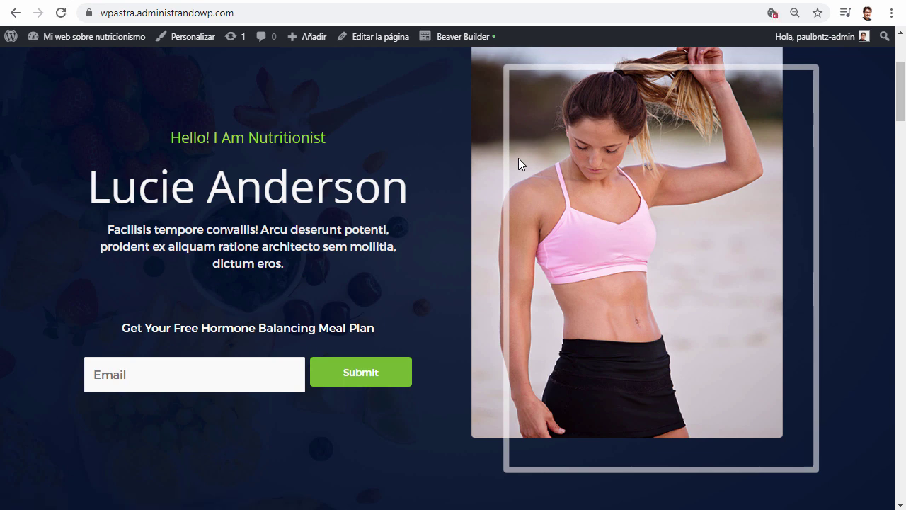
{"action": "scroll", "coordinate": [515, 212], "scroll_direction": "down", "scroll_amount": 9}
{"action": "scroll", "coordinate": [563, 271], "scroll_direction": "down", "scroll_amount": 10}
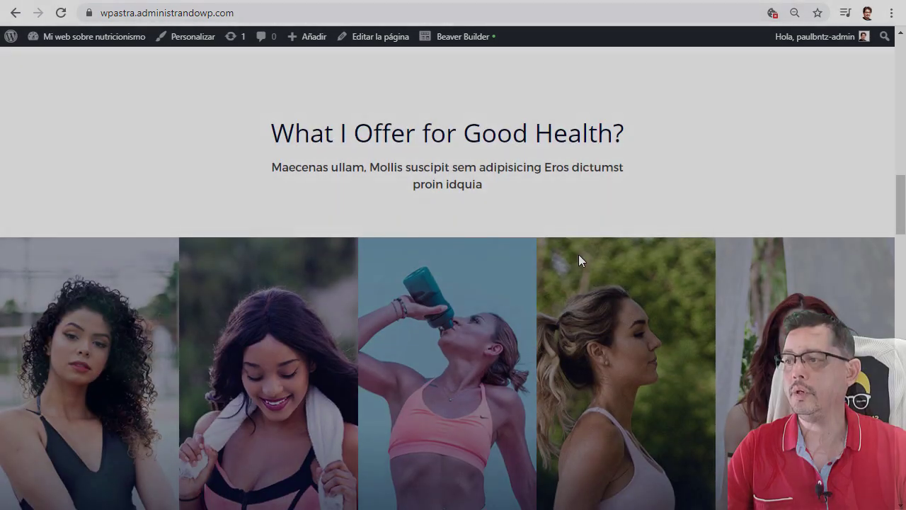
{"action": "scroll", "coordinate": [634, 278], "scroll_direction": "up", "scroll_amount": 15}
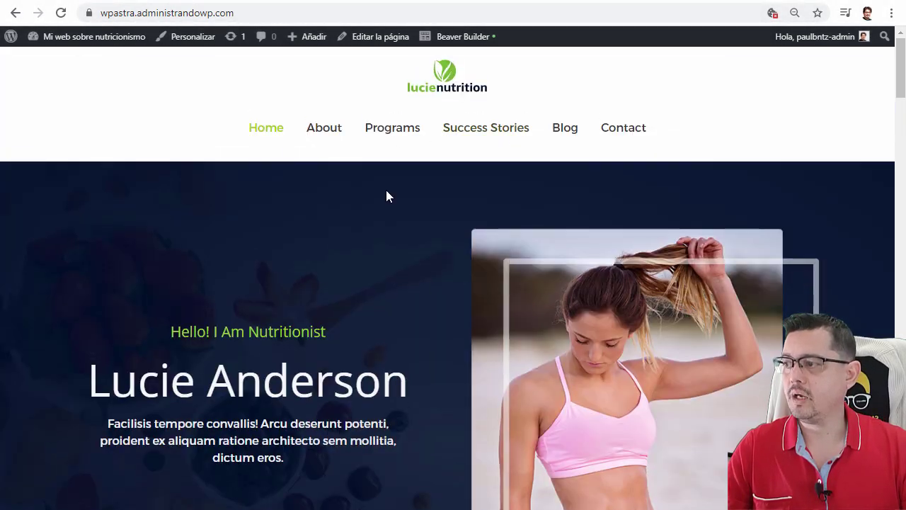
Open the home page in Beaver Builder, decline the introductory tour and examine the editable rows and modules down to the health offers section.
{"action": "left_click", "coordinate": [450, 42]}
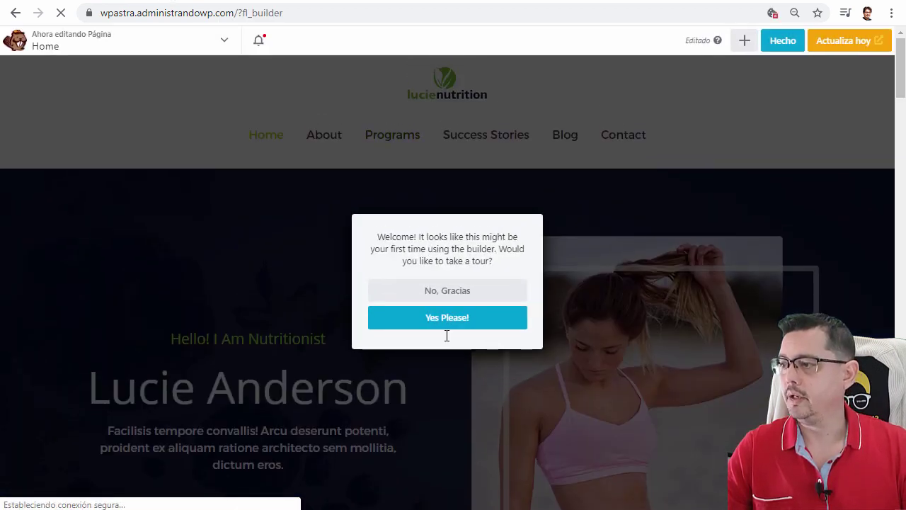
{"action": "left_click", "coordinate": [448, 291]}
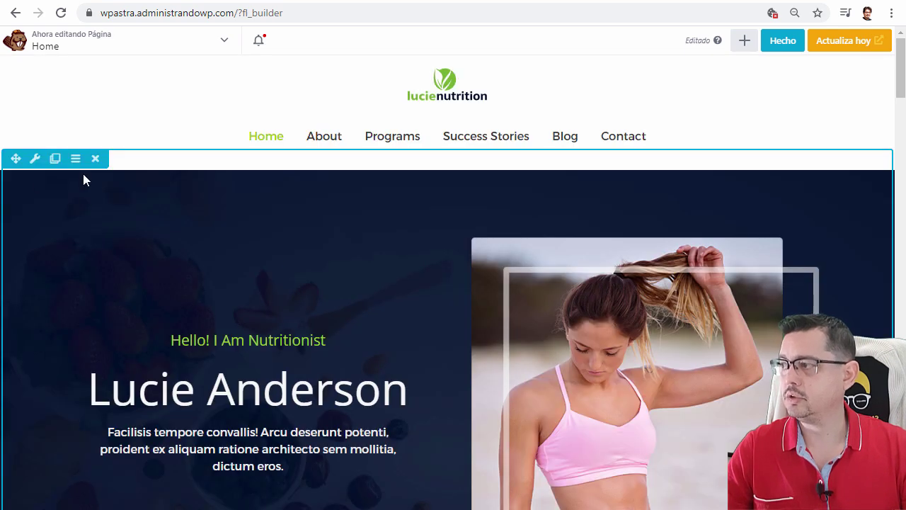
{"action": "scroll", "coordinate": [84, 181], "scroll_direction": "down", "scroll_amount": 1}
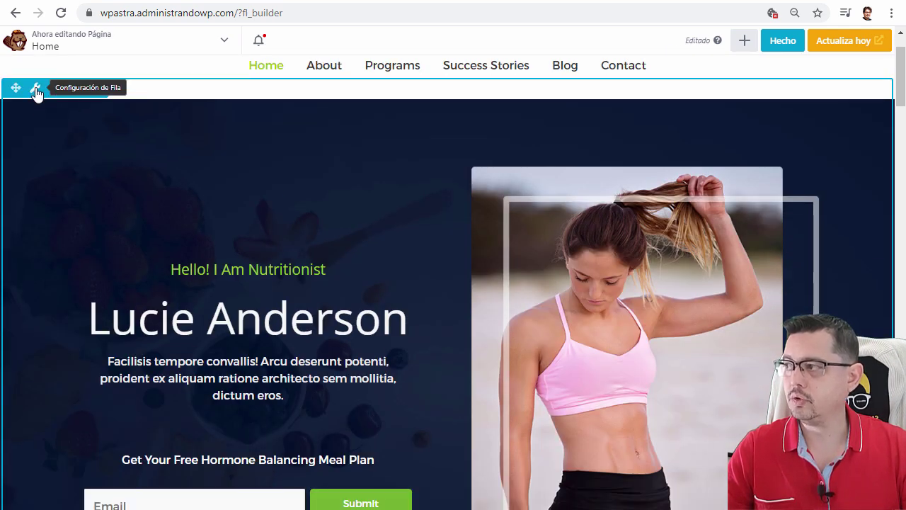
{"action": "scroll", "coordinate": [73, 109], "scroll_direction": "down", "scroll_amount": 6}
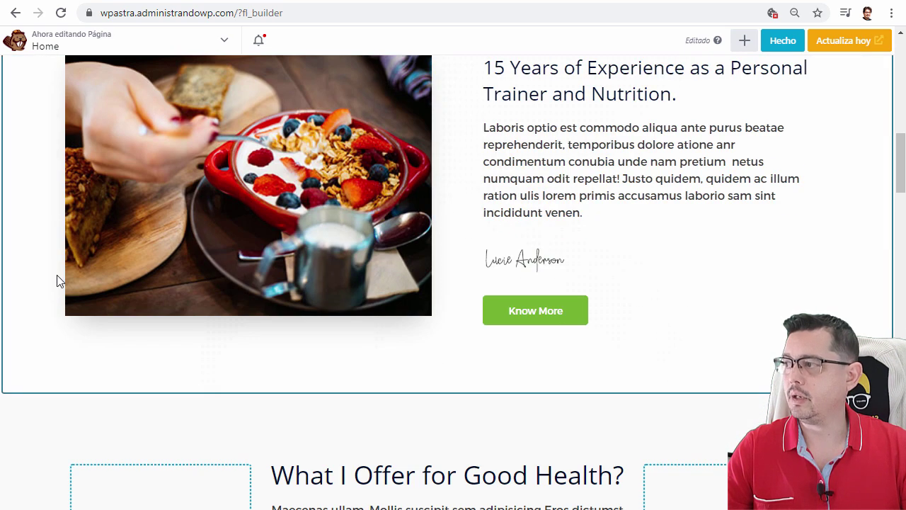
{"action": "scroll", "coordinate": [59, 279], "scroll_direction": "up", "scroll_amount": 1}
{"action": "scroll", "coordinate": [24, 182], "scroll_direction": "up", "scroll_amount": 2}
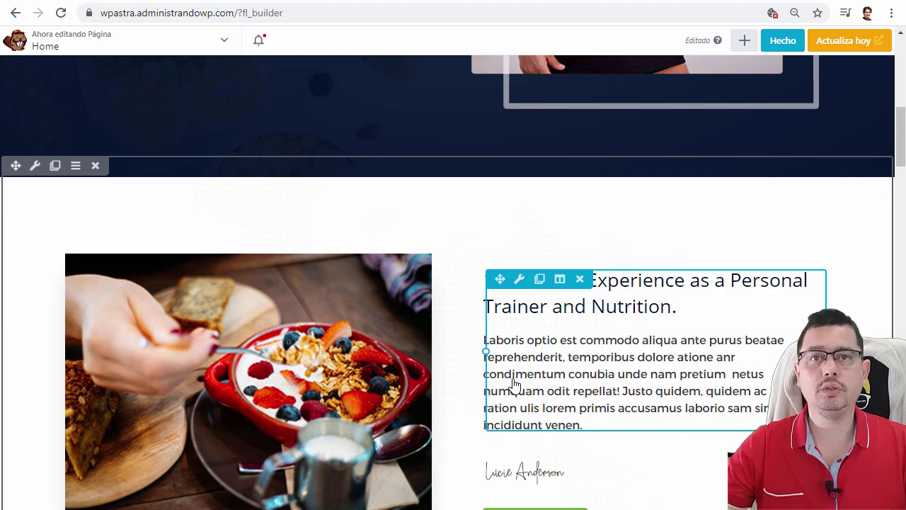
{"action": "scroll", "coordinate": [513, 383], "scroll_direction": "down", "scroll_amount": 8}
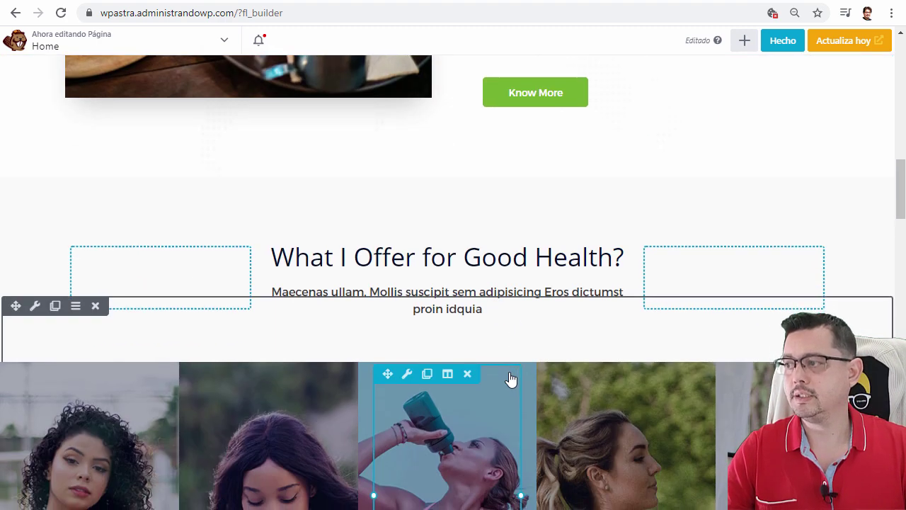